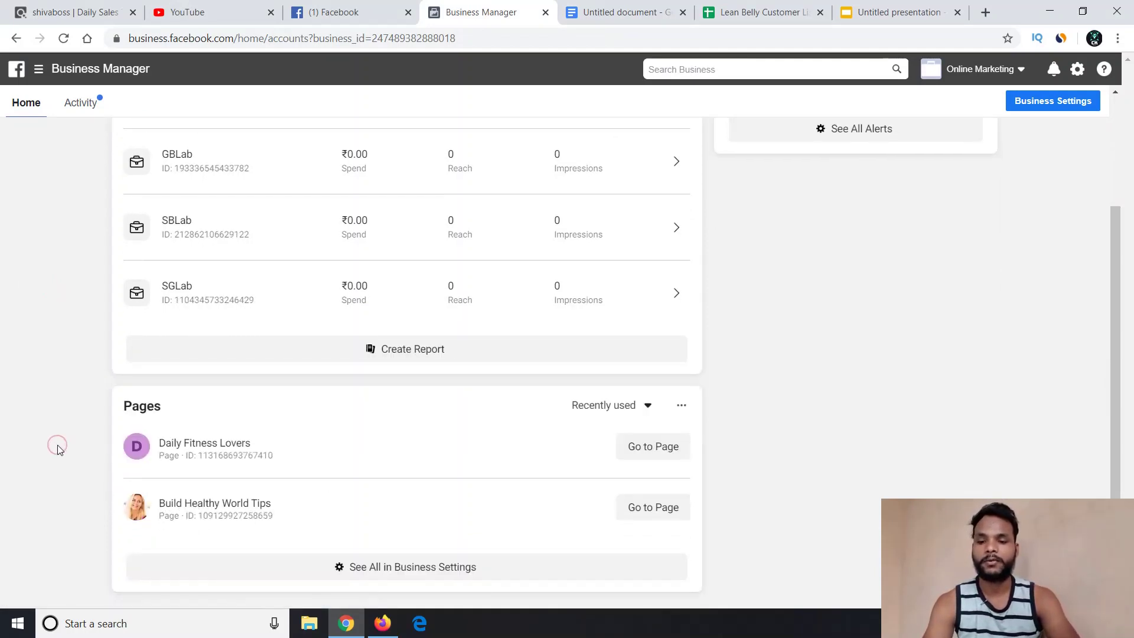
Open the billing page of the SGLab ad account and go to its payment settings
scroll(58, 447, "up", 3)
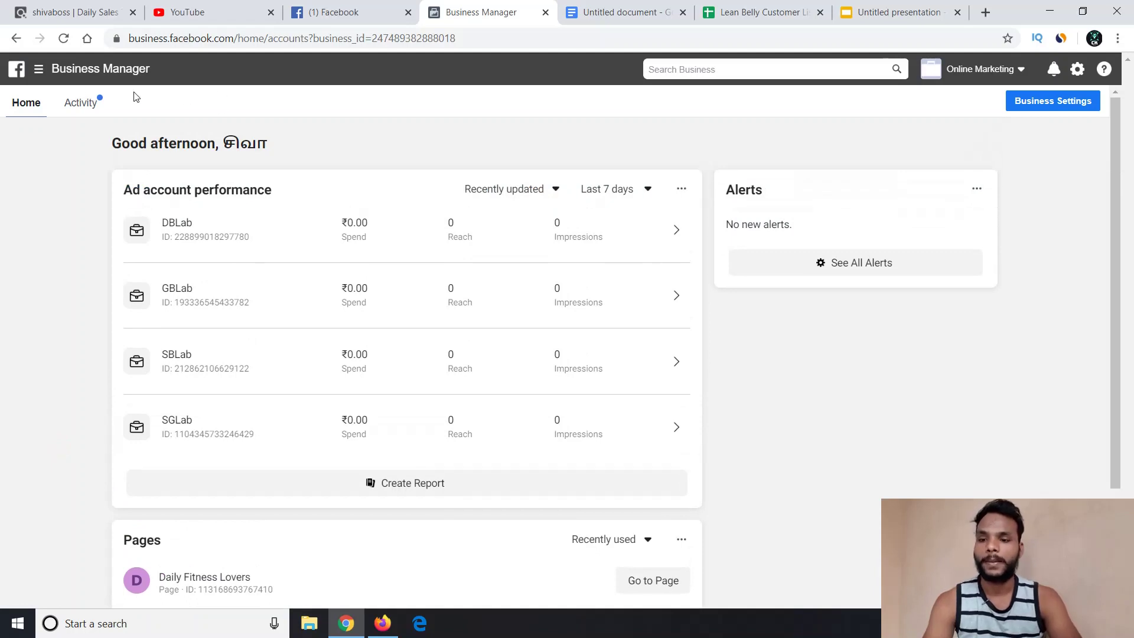
mouse_move(37, 72)
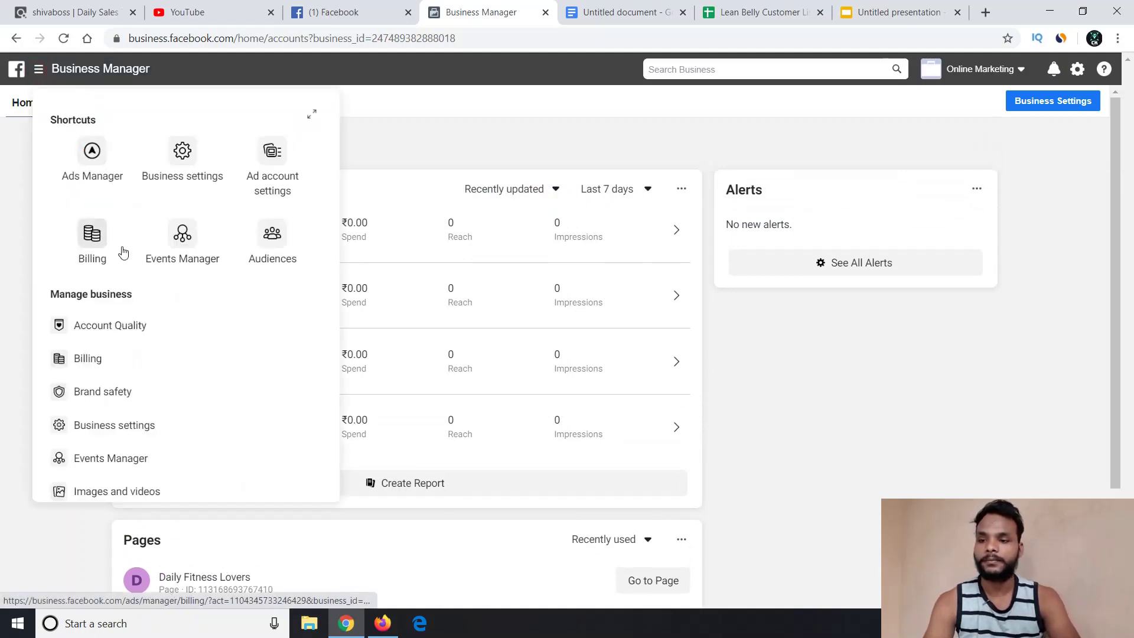
left_click(96, 248)
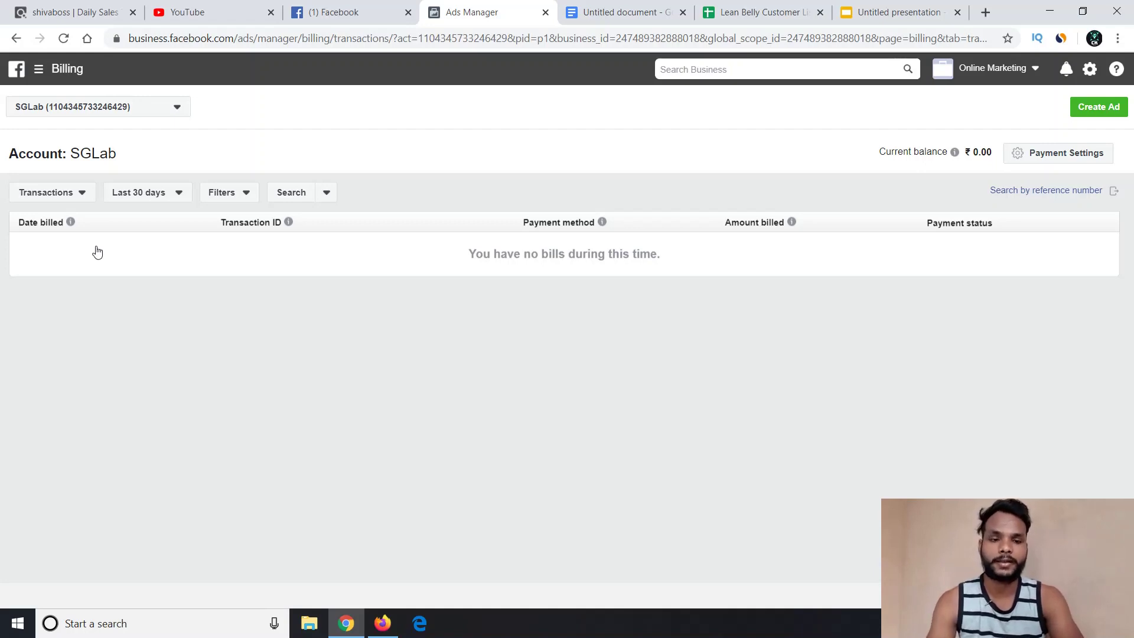
left_click(1042, 153)
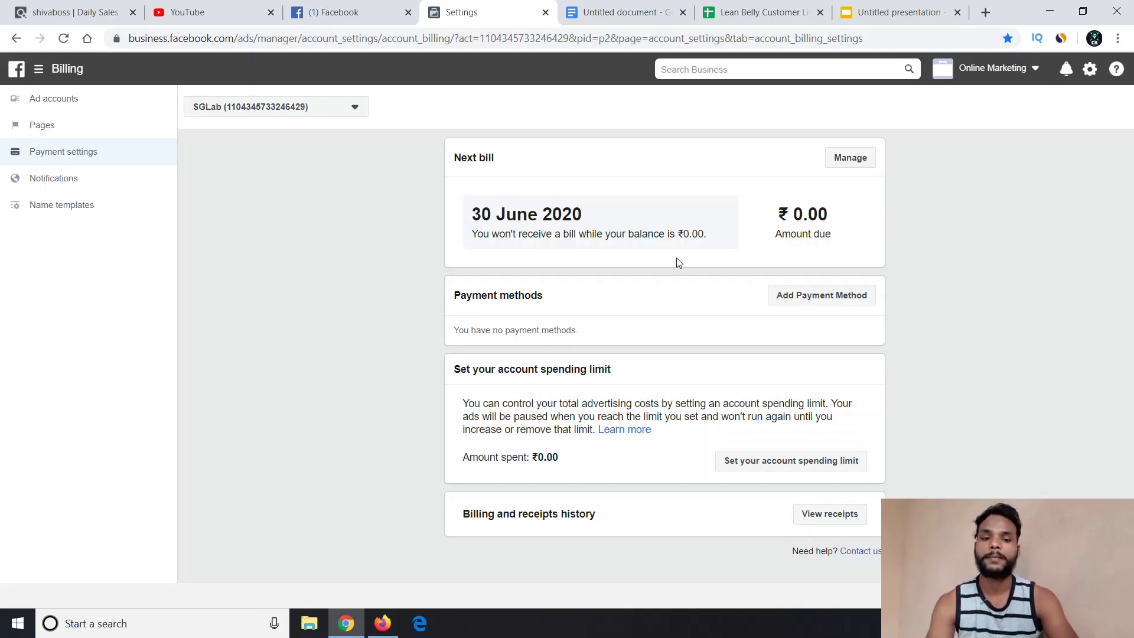
View the debit or credit card form for adding a payment method, and close it without saving
left_click(813, 302)
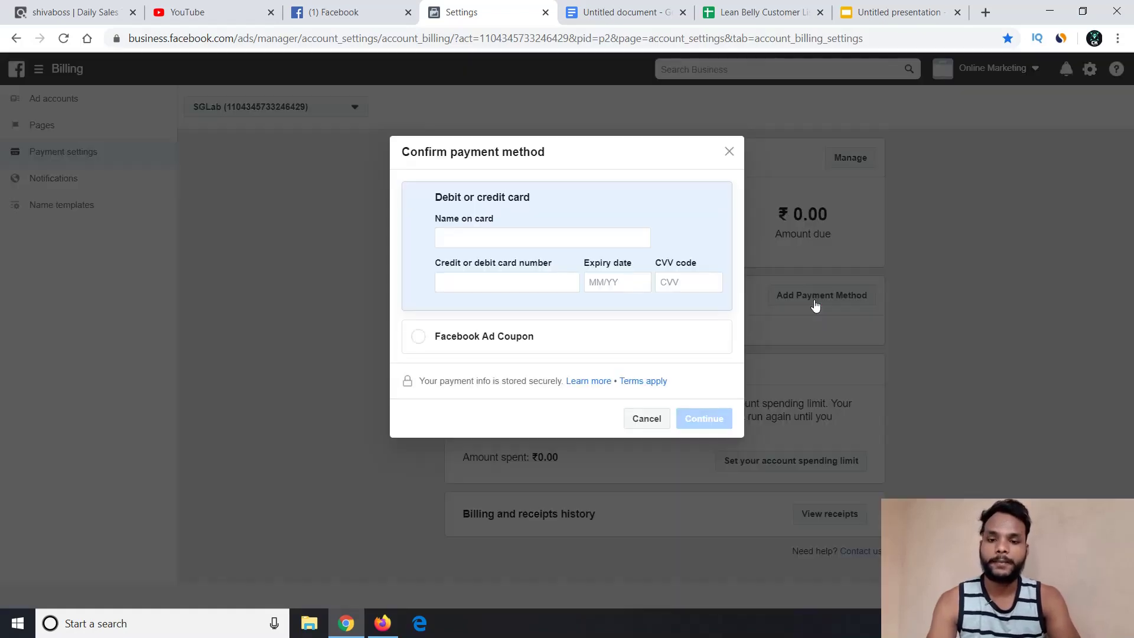
left_click(729, 151)
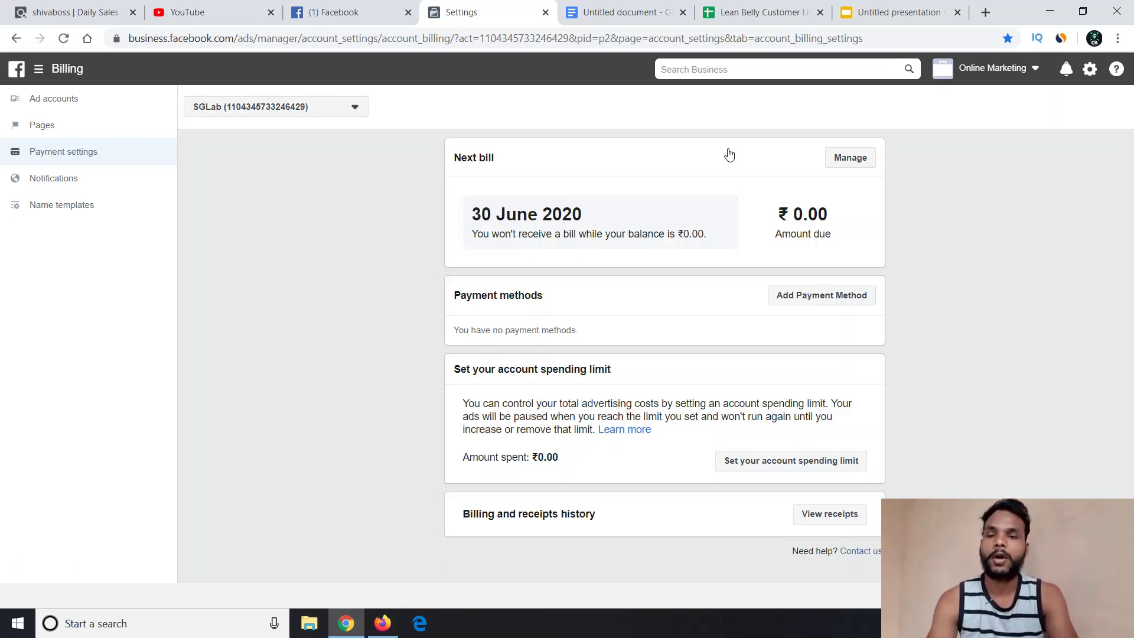
left_click(814, 298)
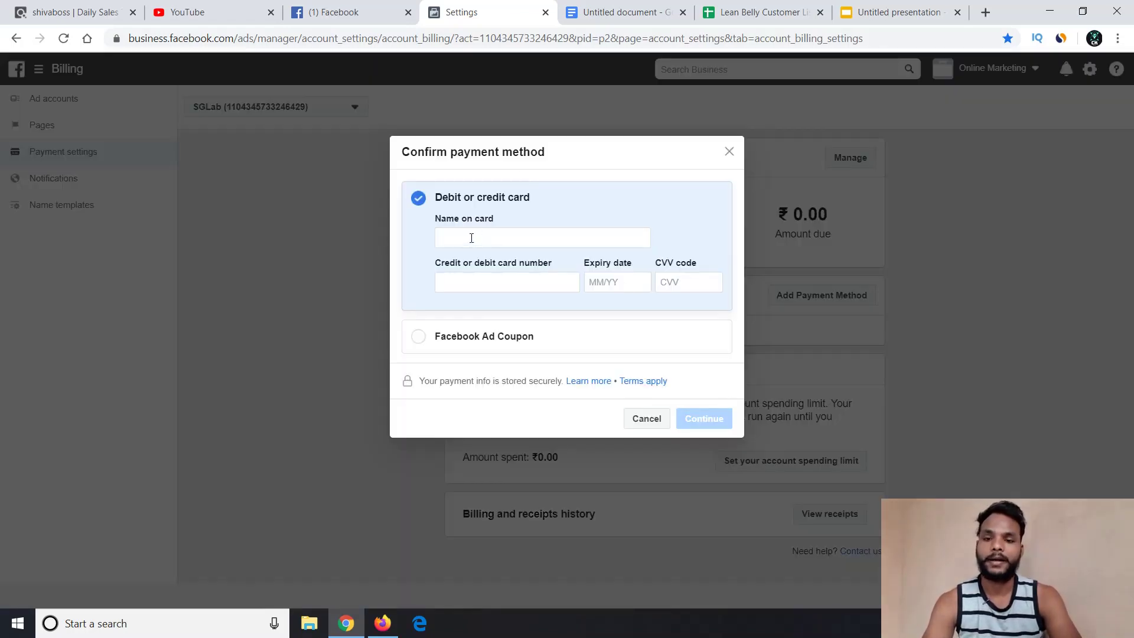
left_click(471, 238)
left_click(473, 275)
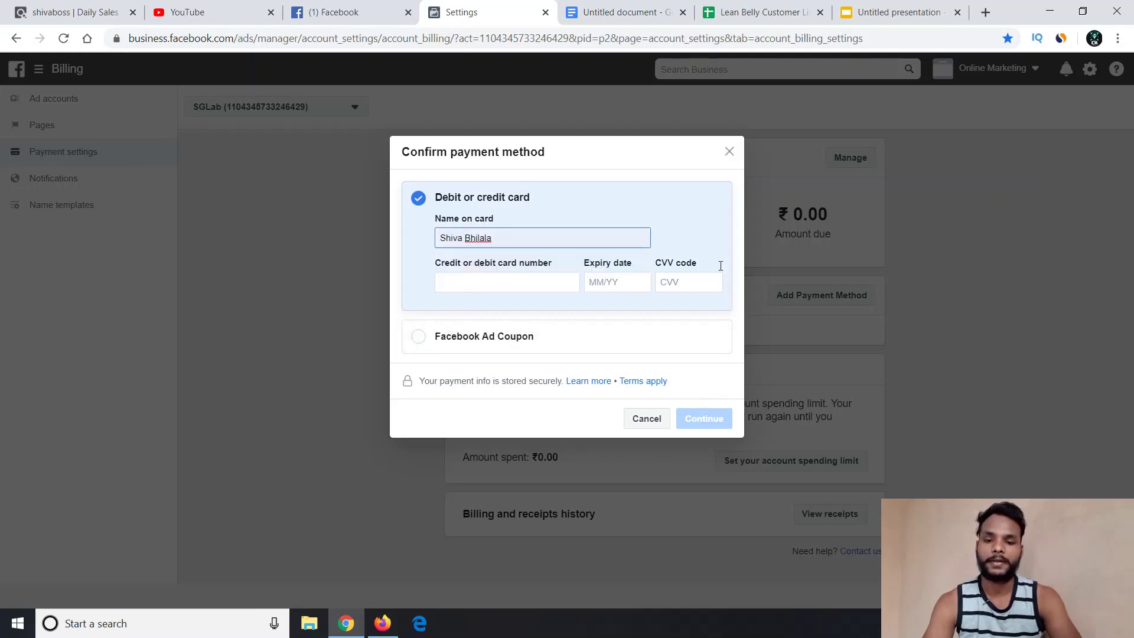
left_click(729, 151)
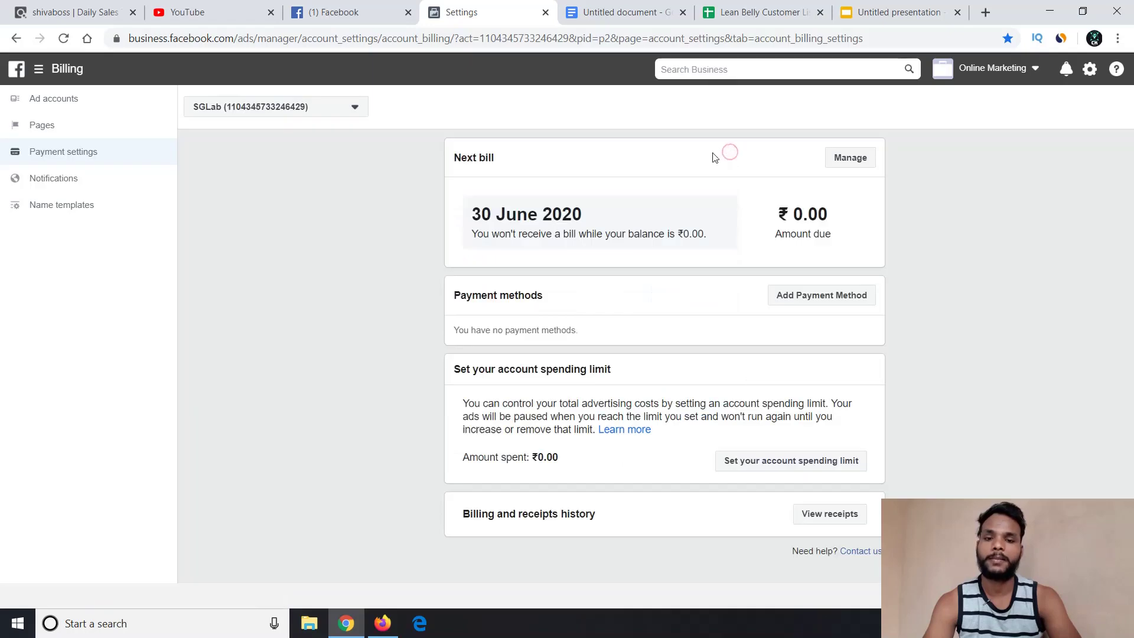
Open the Audiences page for SGLab and try to create a custom audience from a customer list
left_click(56, 75)
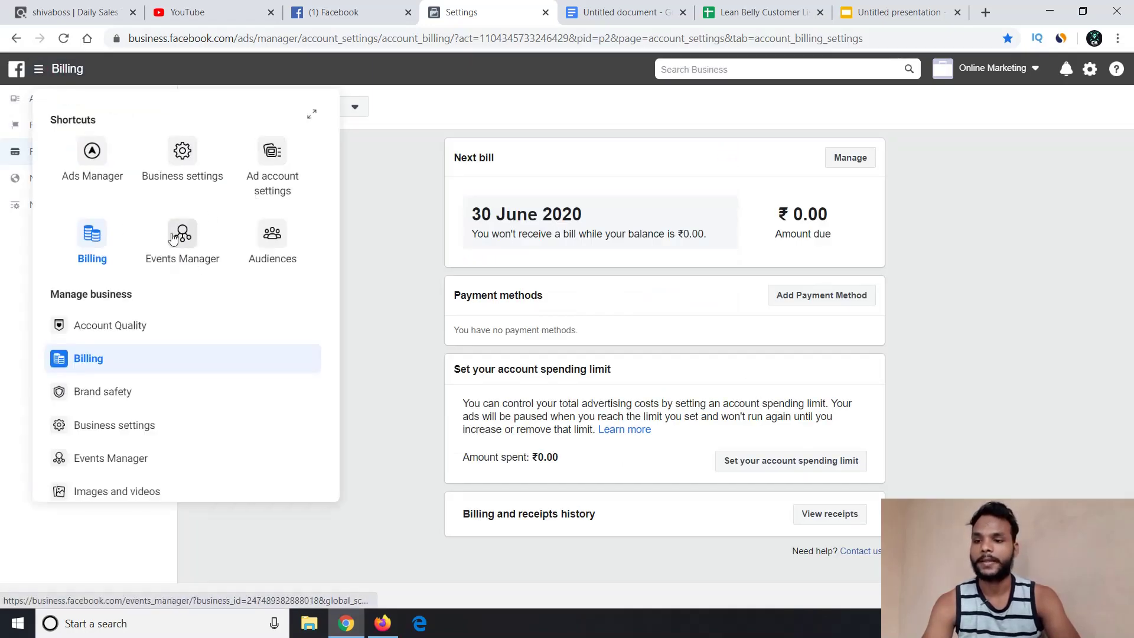
left_click(271, 242)
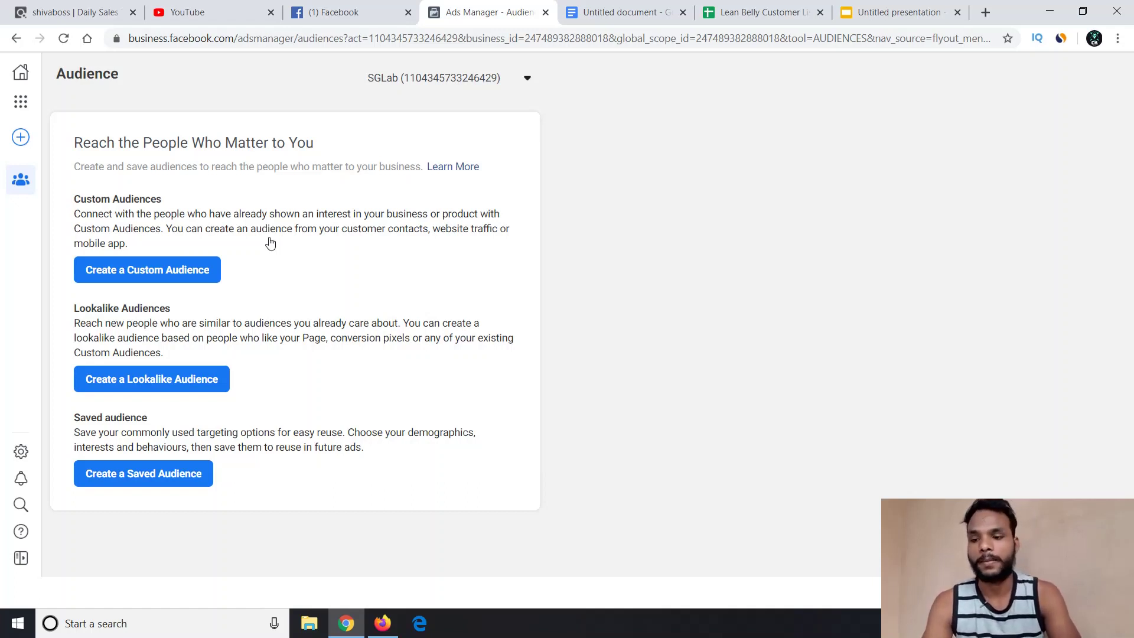
left_click(153, 275)
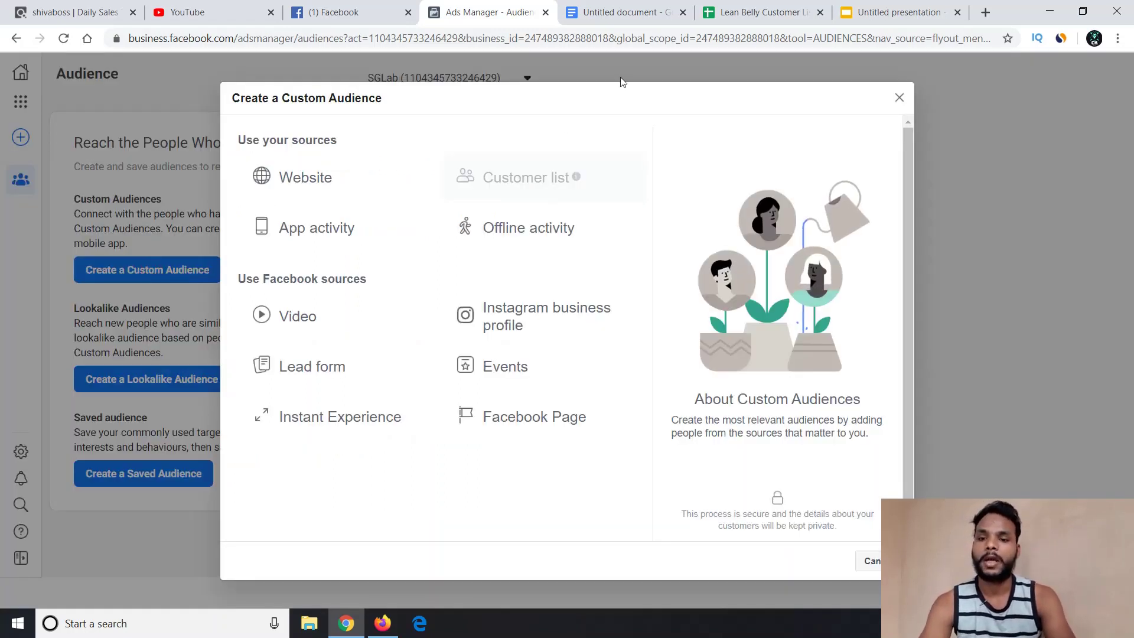
left_click(513, 180)
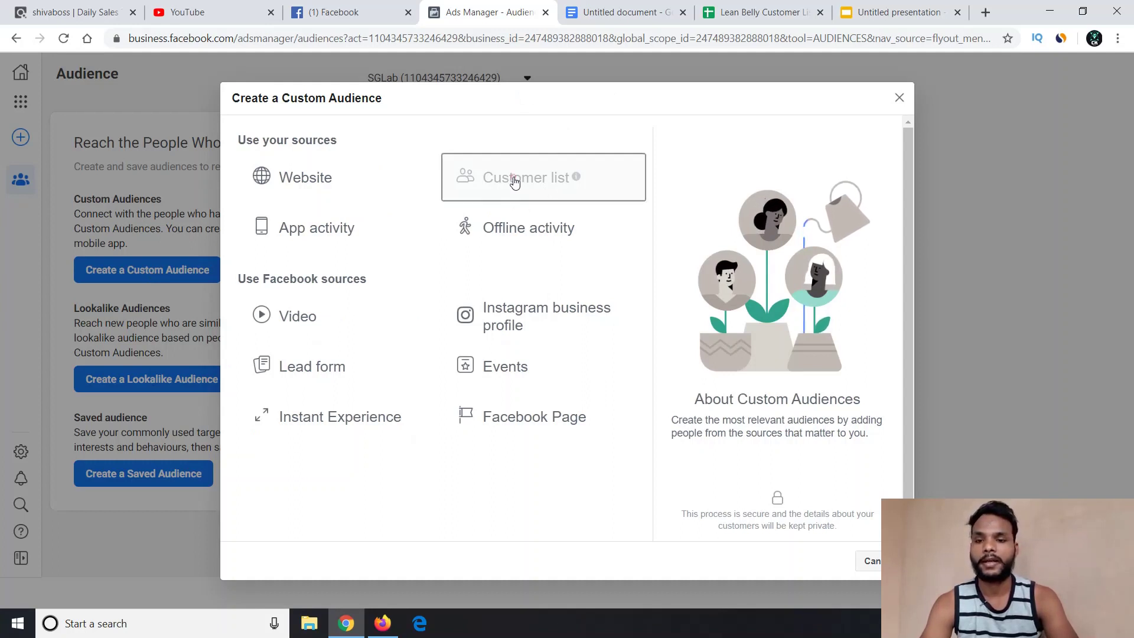
left_click(899, 98)
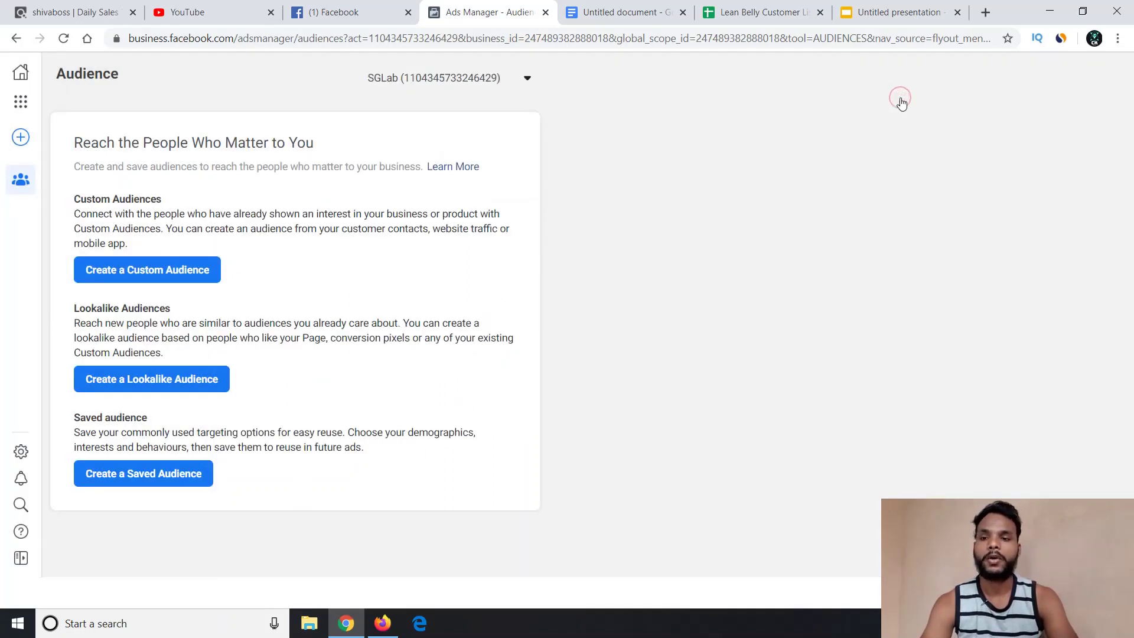
View the audiences of the DBLab ad account, and switch back to the SGLab account
left_click(429, 78)
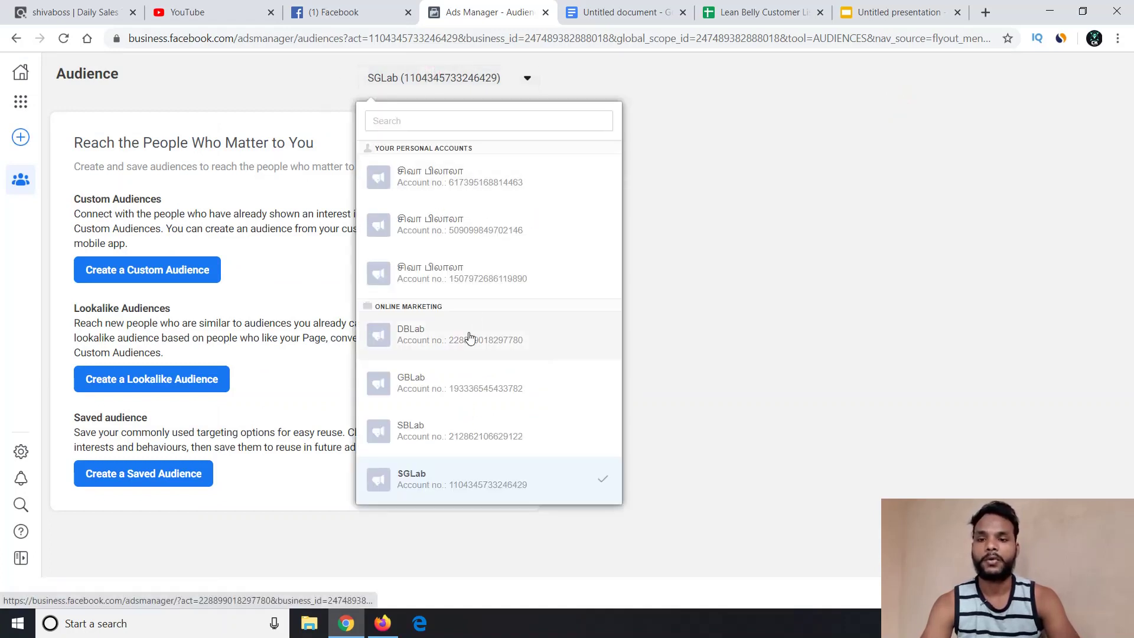
left_click(453, 348)
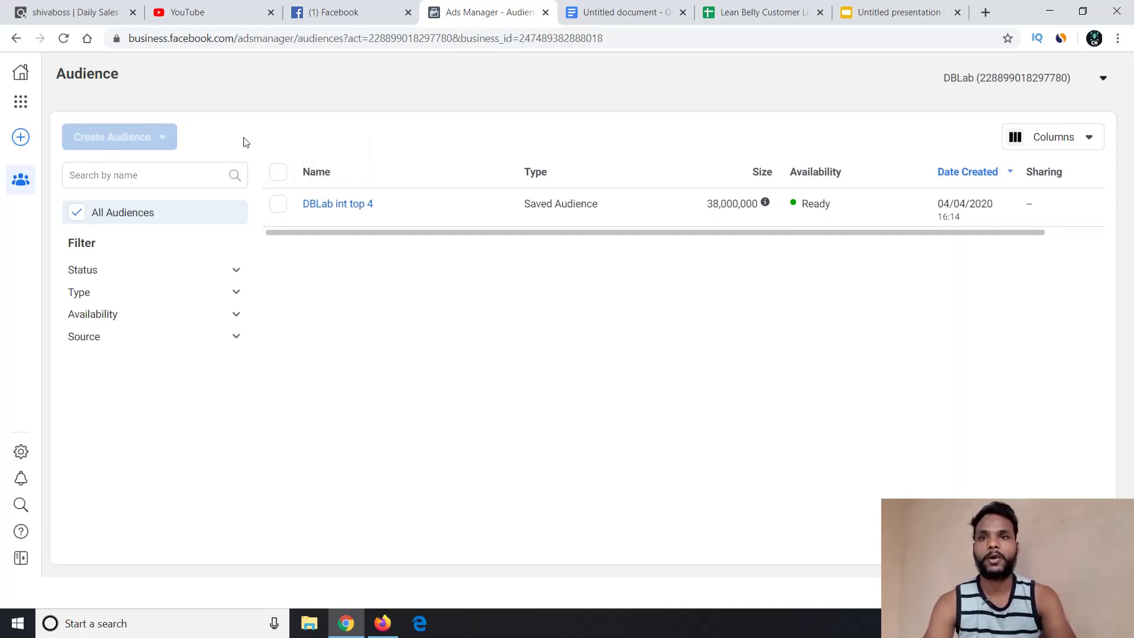
left_click(978, 83)
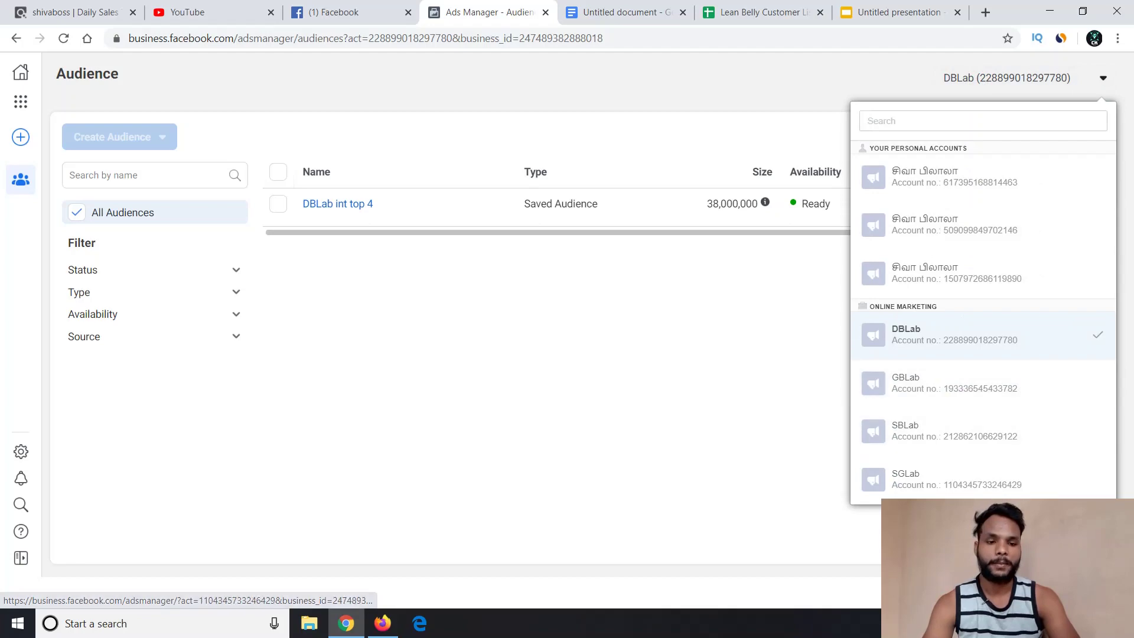
left_click(939, 484)
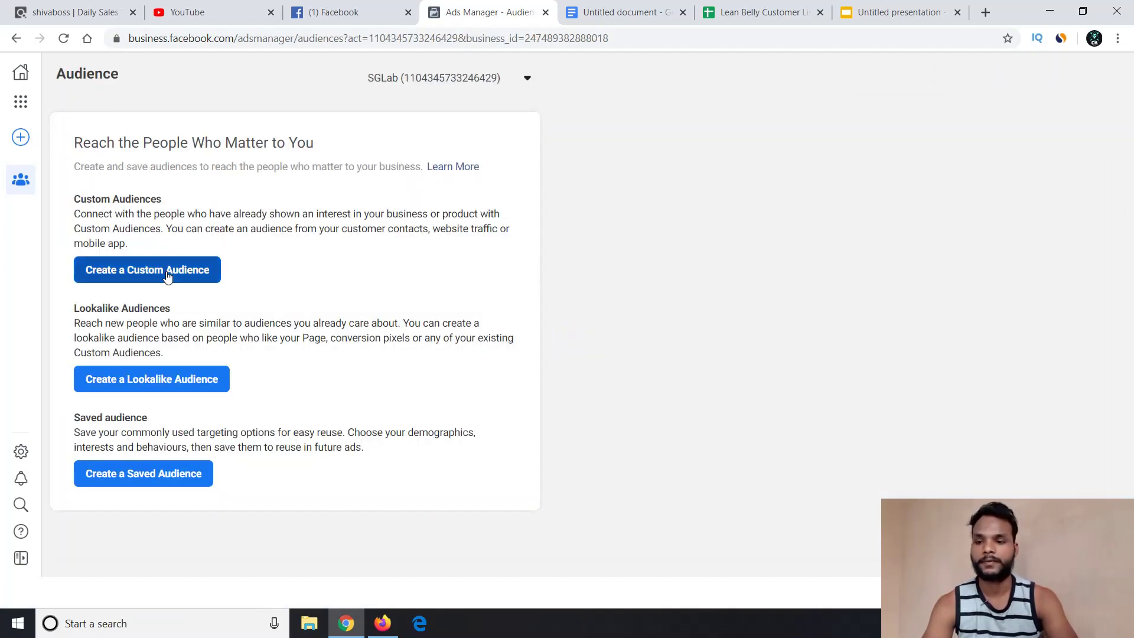
Try again to use a customer list as the source of a custom audience, and cancel the creation
left_click(167, 274)
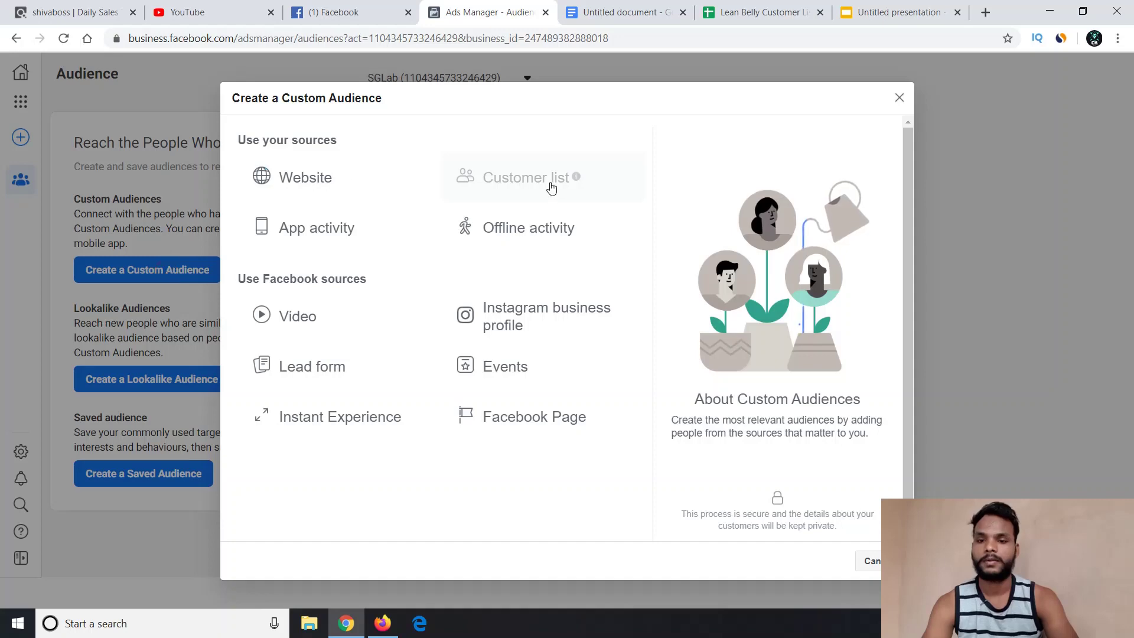
left_click(899, 98)
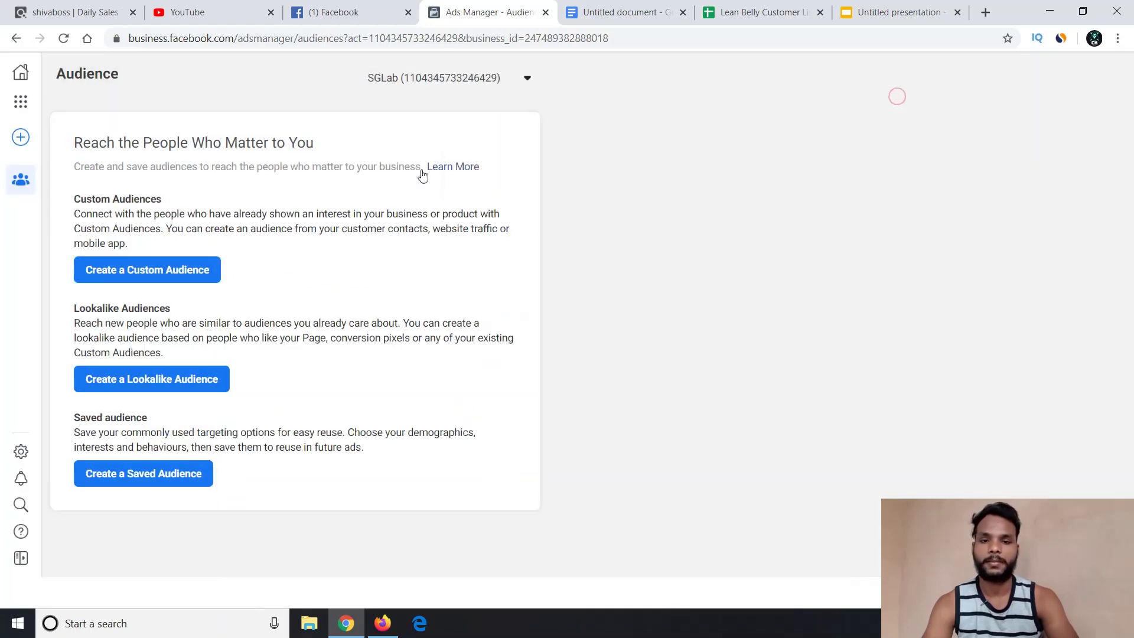
left_click(183, 273)
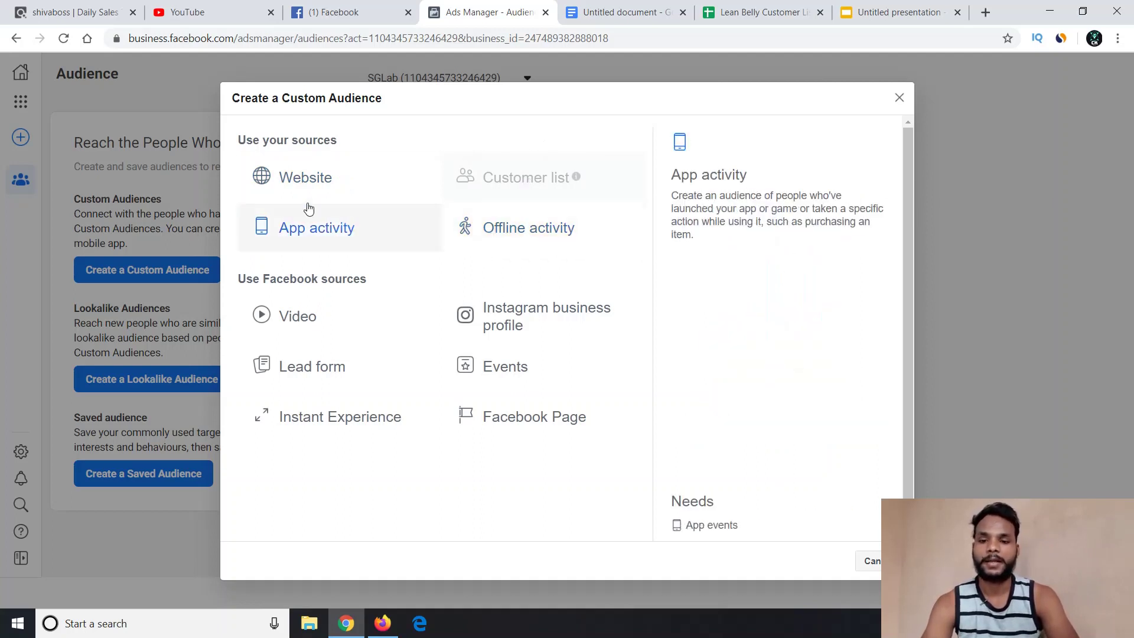
left_click(516, 178)
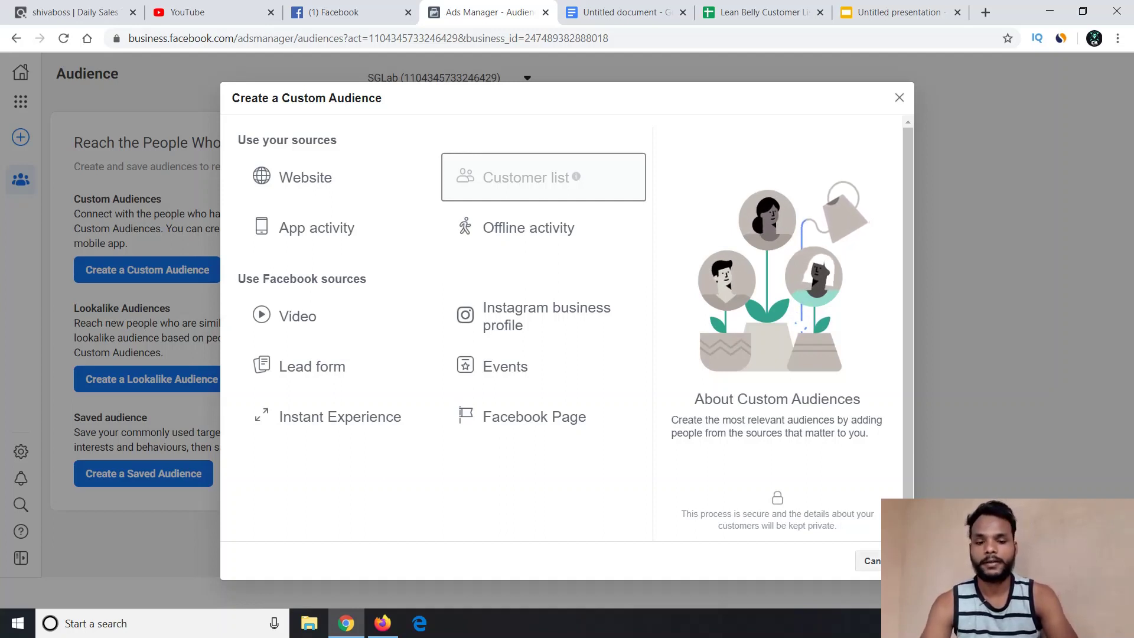
left_click(873, 561)
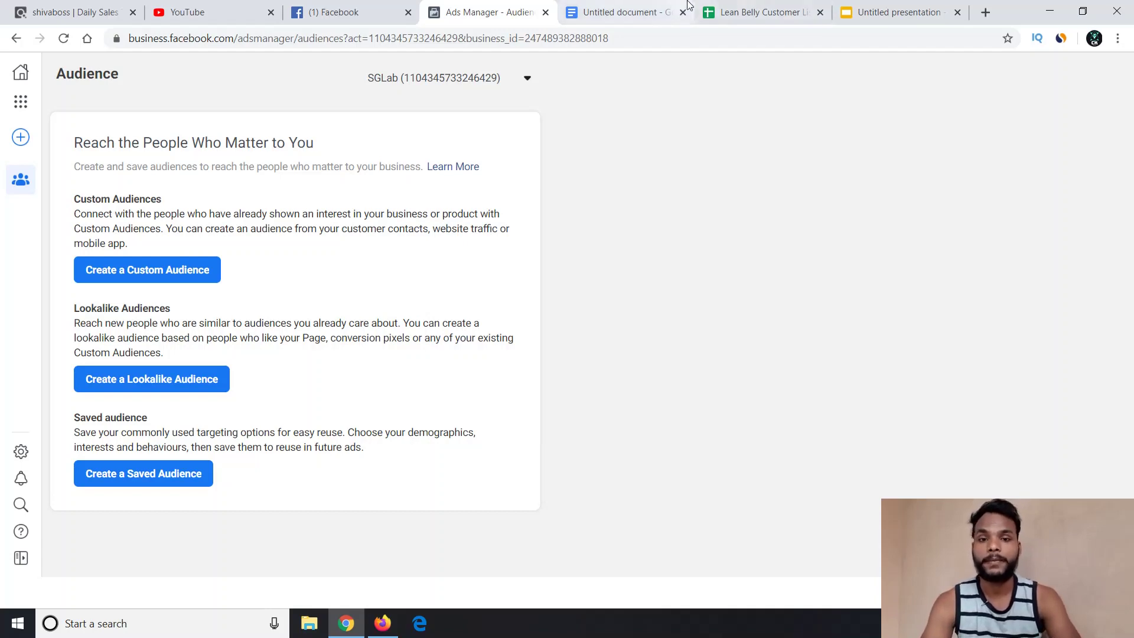
Switch to the Lean Belly Customer List spreadsheet and examine the customers' name and e-mail columns
left_click(748, 14)
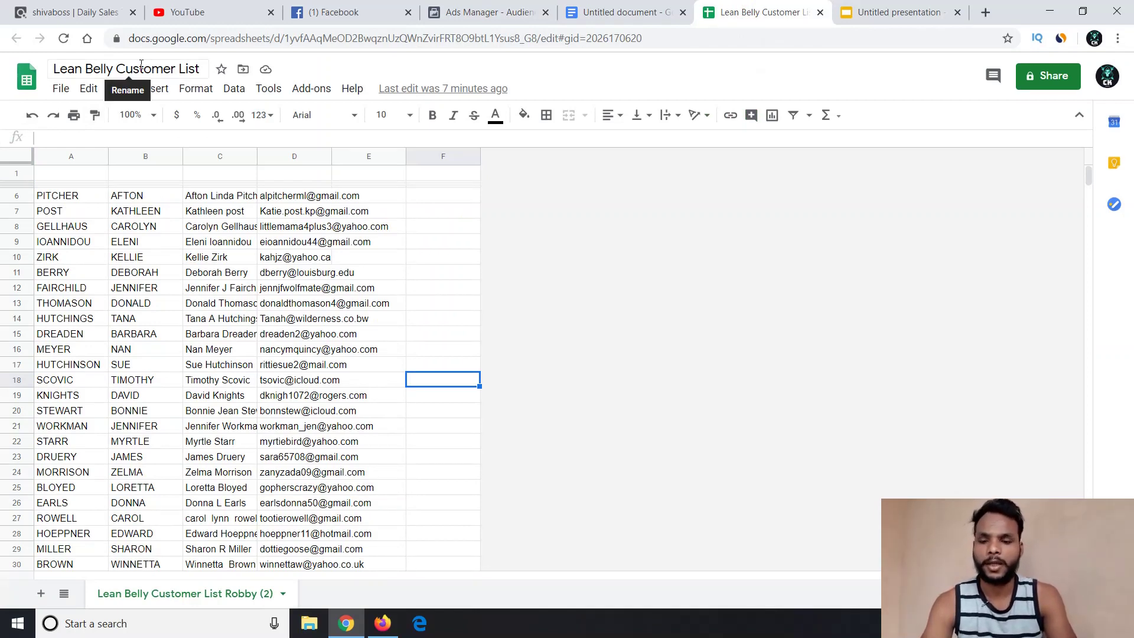
left_click(280, 200)
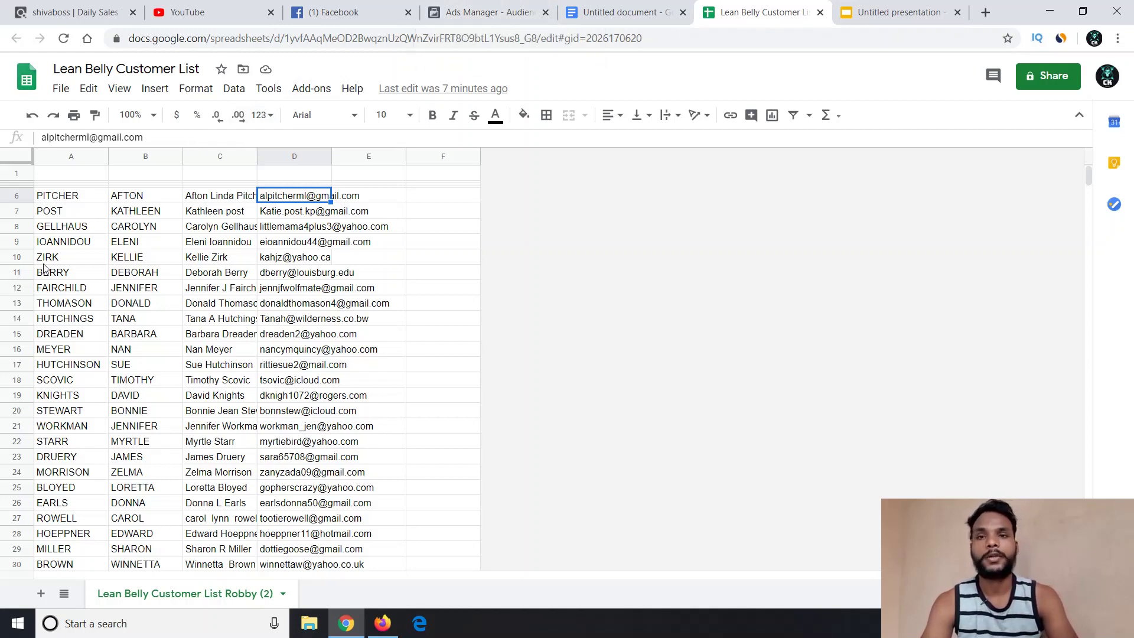
left_click(75, 198)
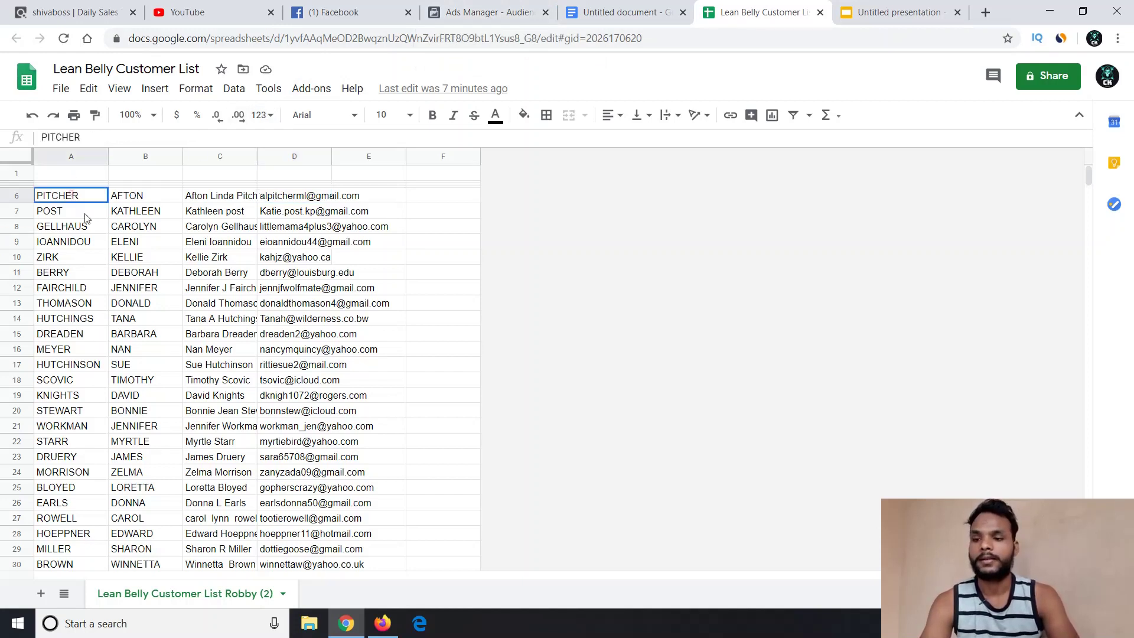
left_click_drag(86, 219, 329, 245)
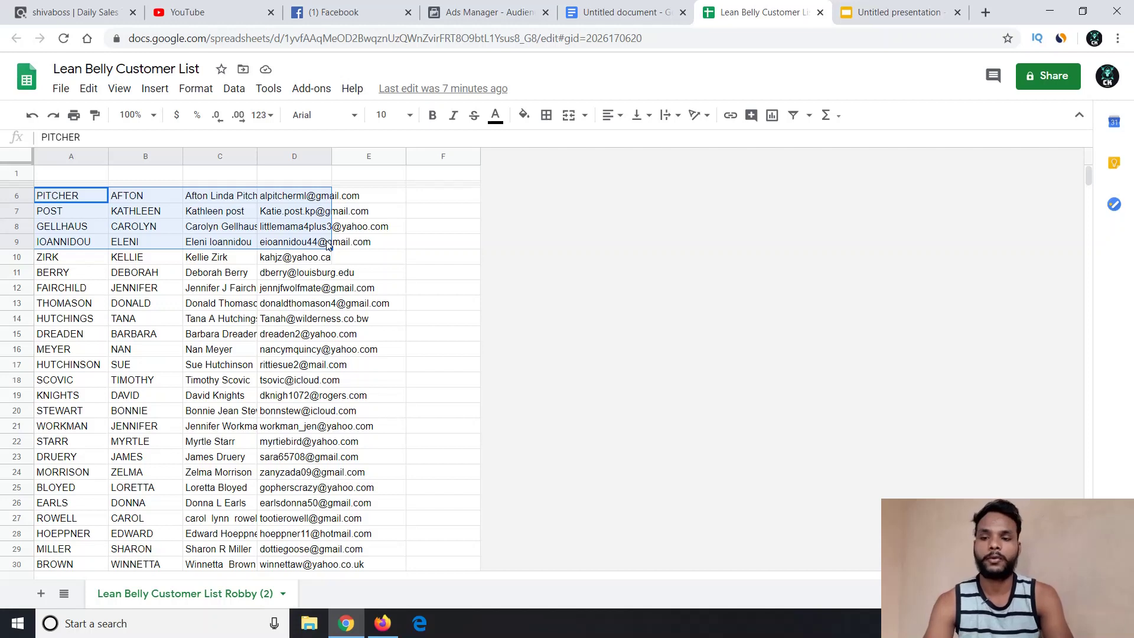
left_click(52, 210)
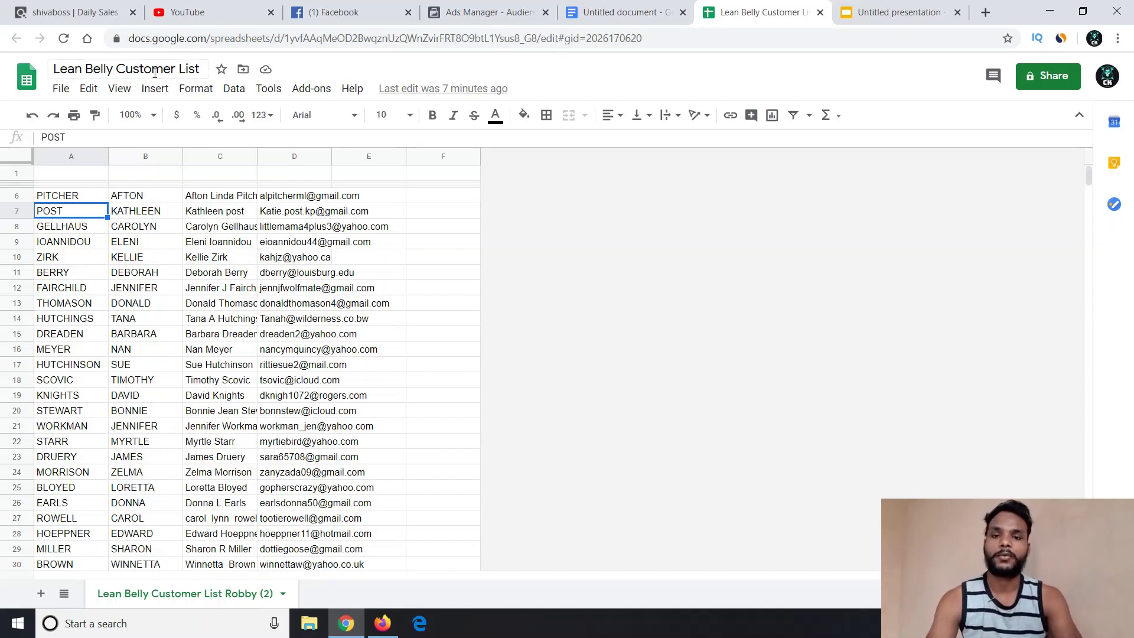
Switch back to the Ads Manager Audiences page and start a new ad campaign with the Engagement objective
left_click(339, 16)
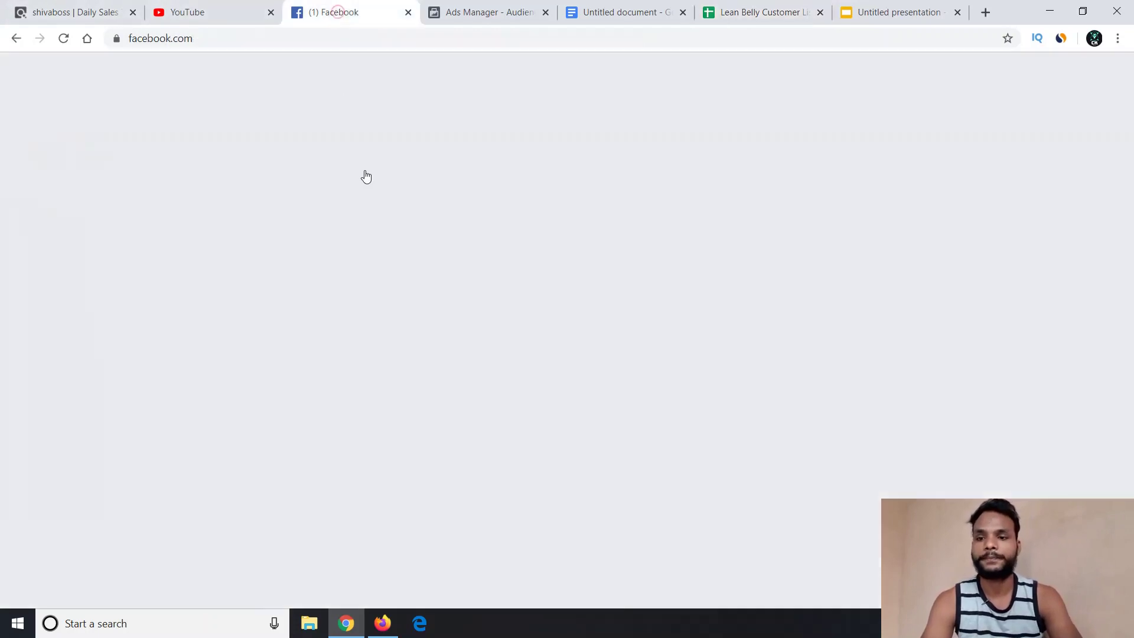
left_click(495, 8)
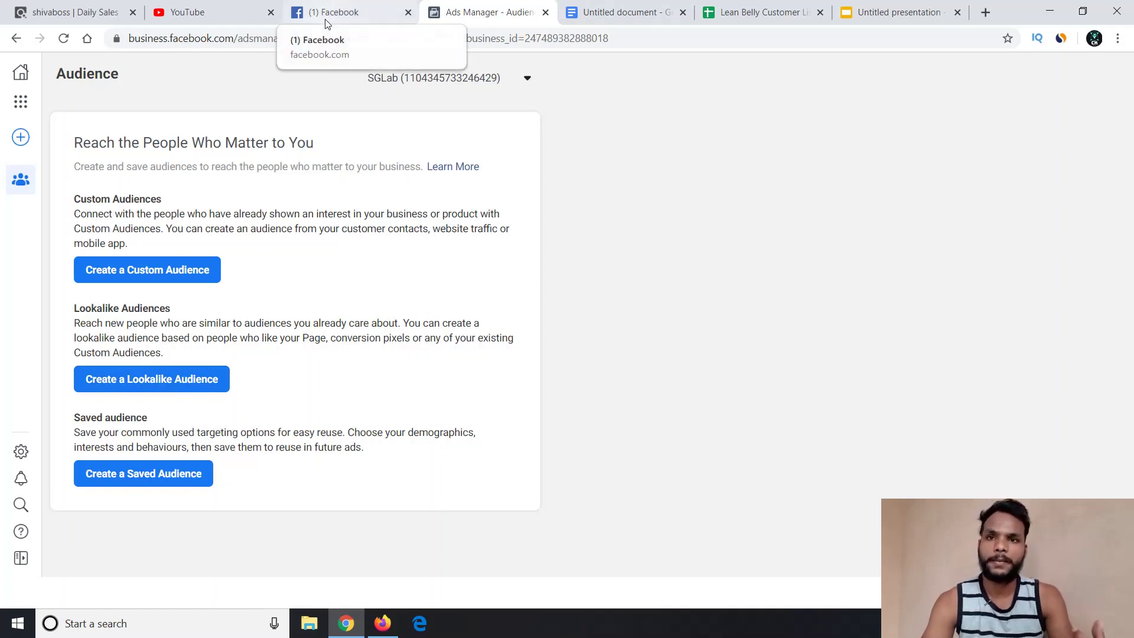
triple_click(388, 229)
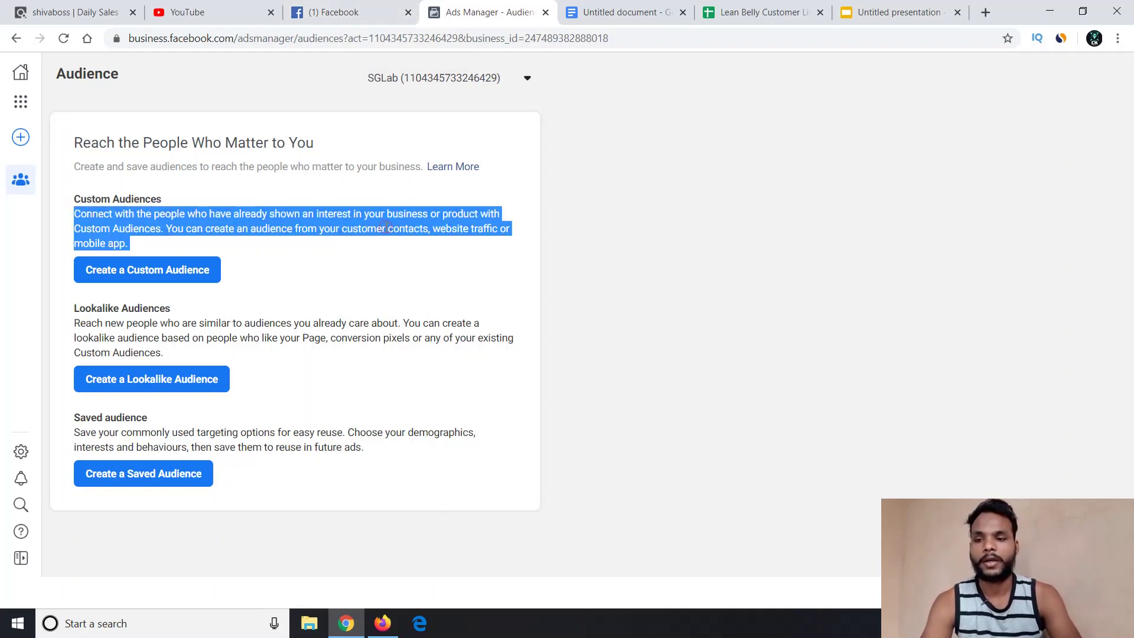
mouse_move(20, 83)
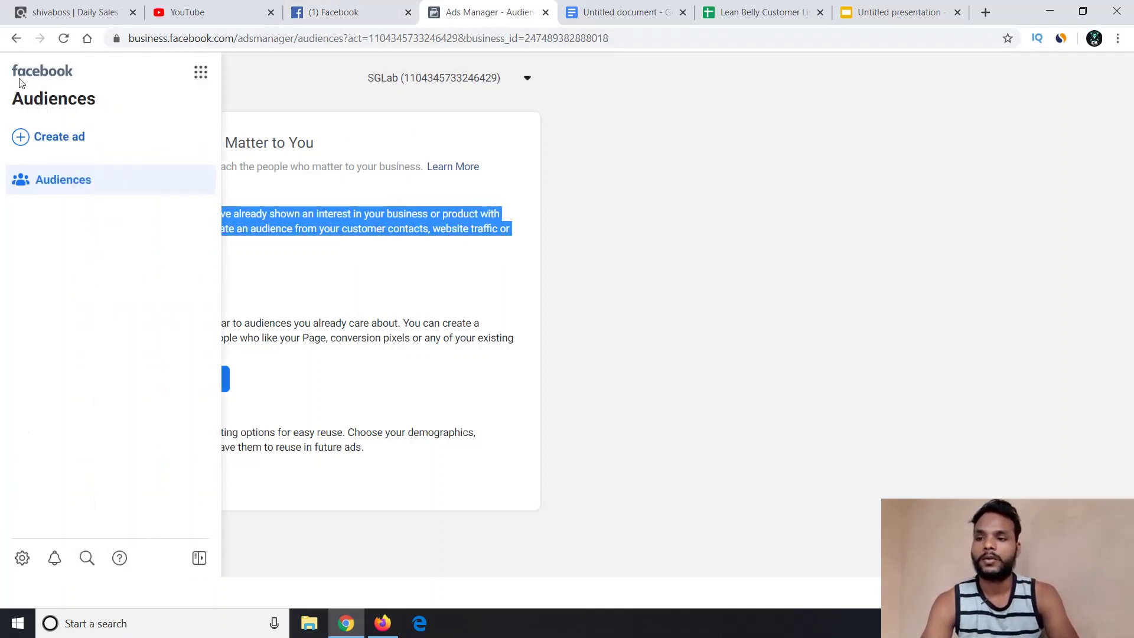
left_click(74, 143)
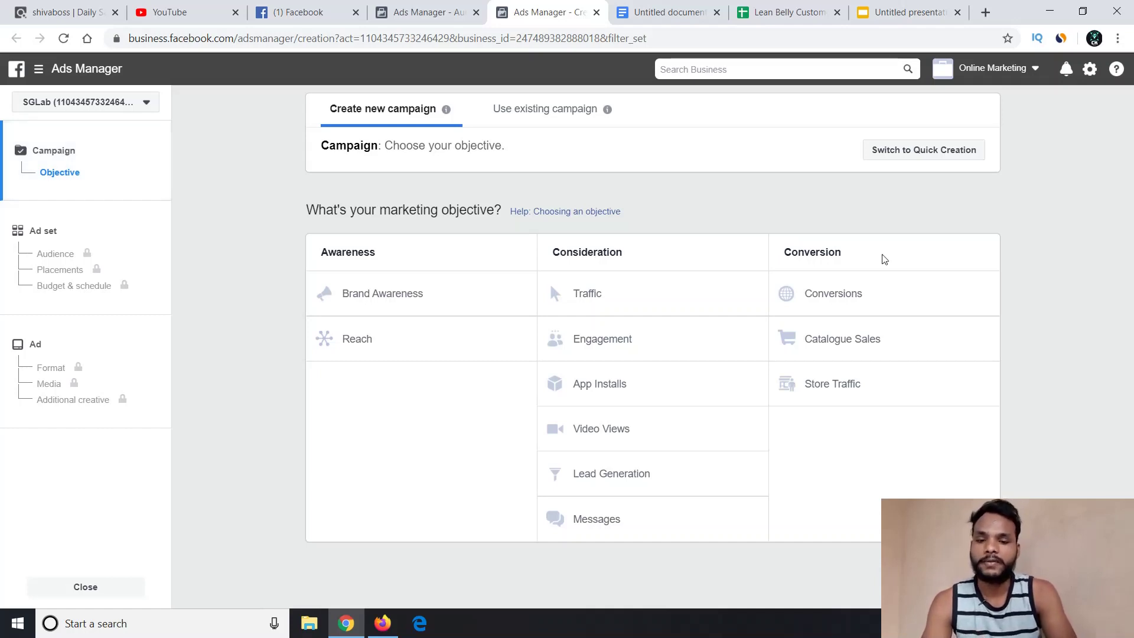
left_click(652, 342)
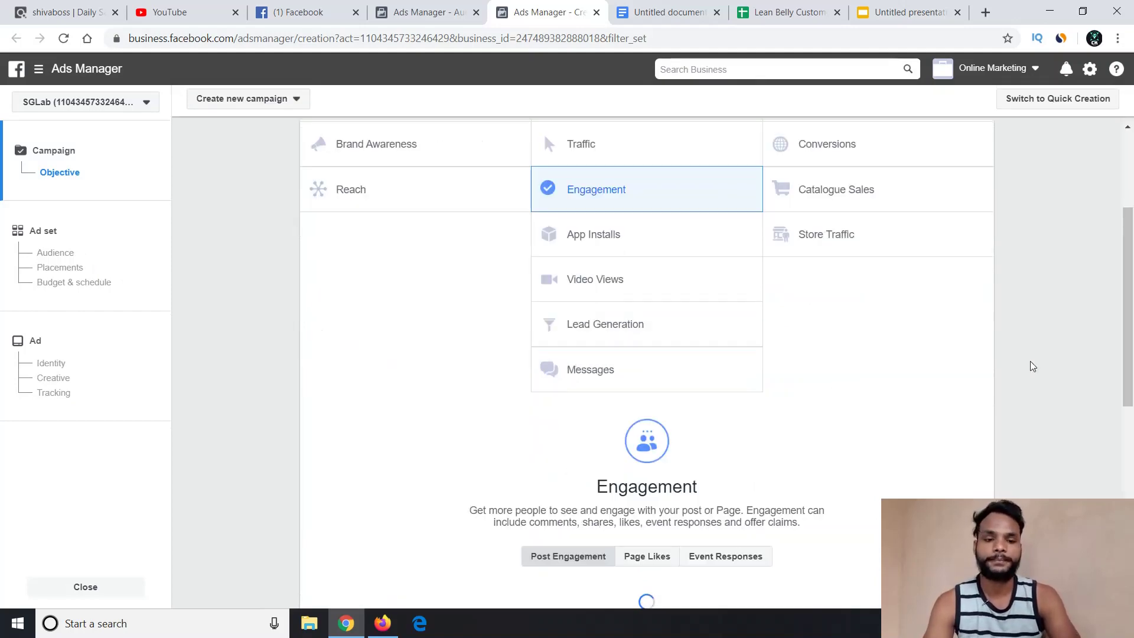
scroll(1030, 360, "down", 5)
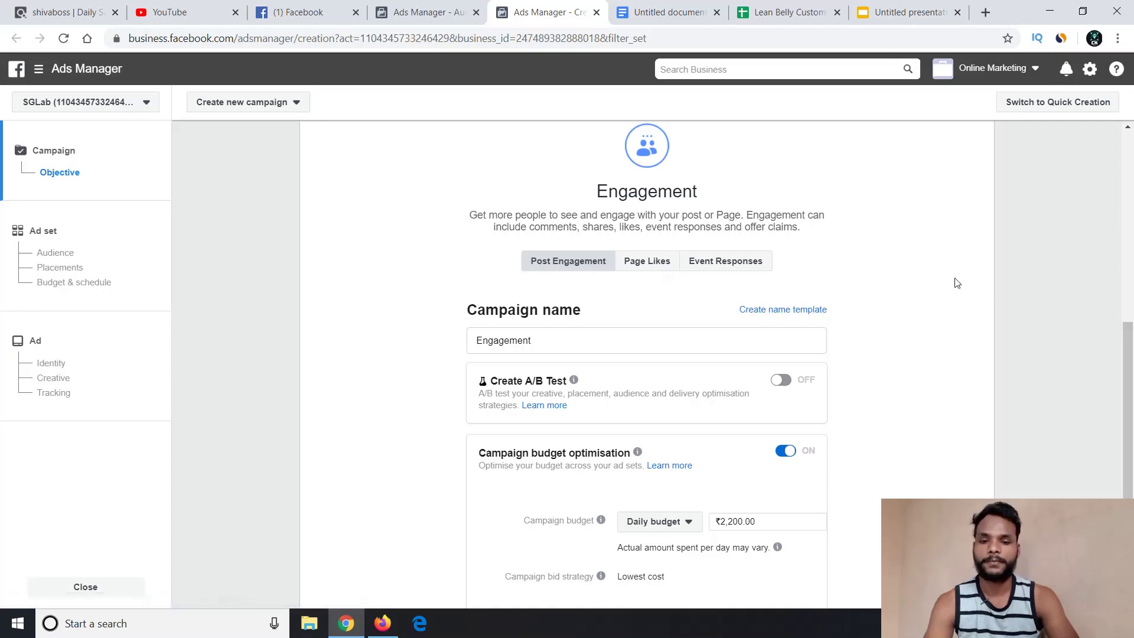
Review the campaign objectives and try the Messages objective, examining its campaign name, A/B test and budget settings
scroll(985, 287, "up", 3)
scroll(985, 288, "up", 5)
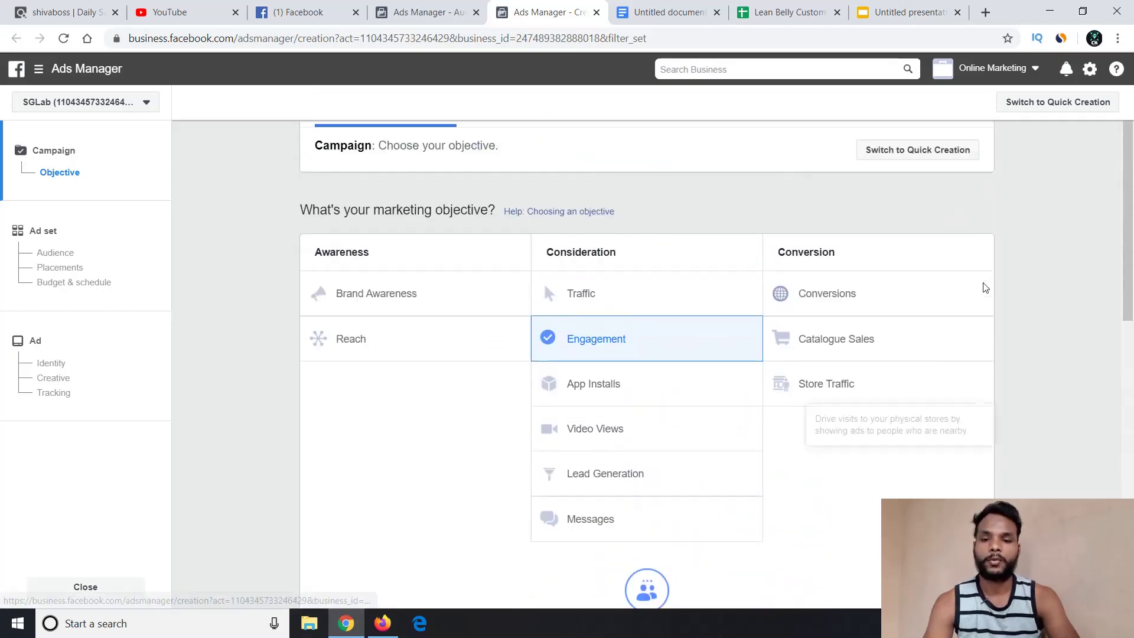
scroll(985, 287, "down", 6)
scroll(985, 288, "up", 6)
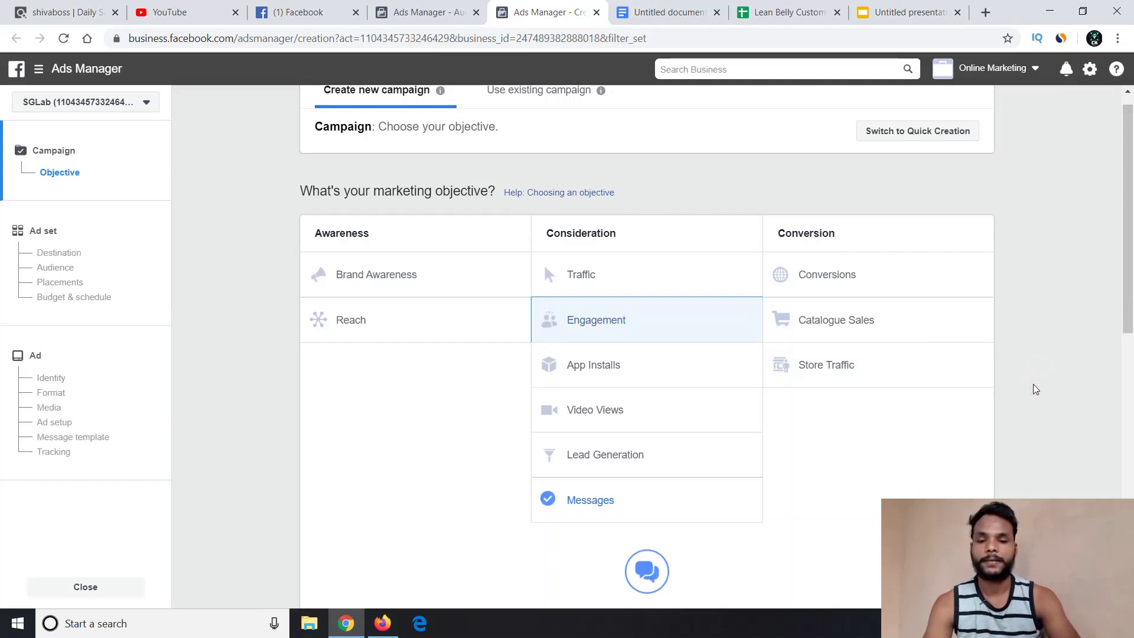
scroll(616, 354, "down", 7)
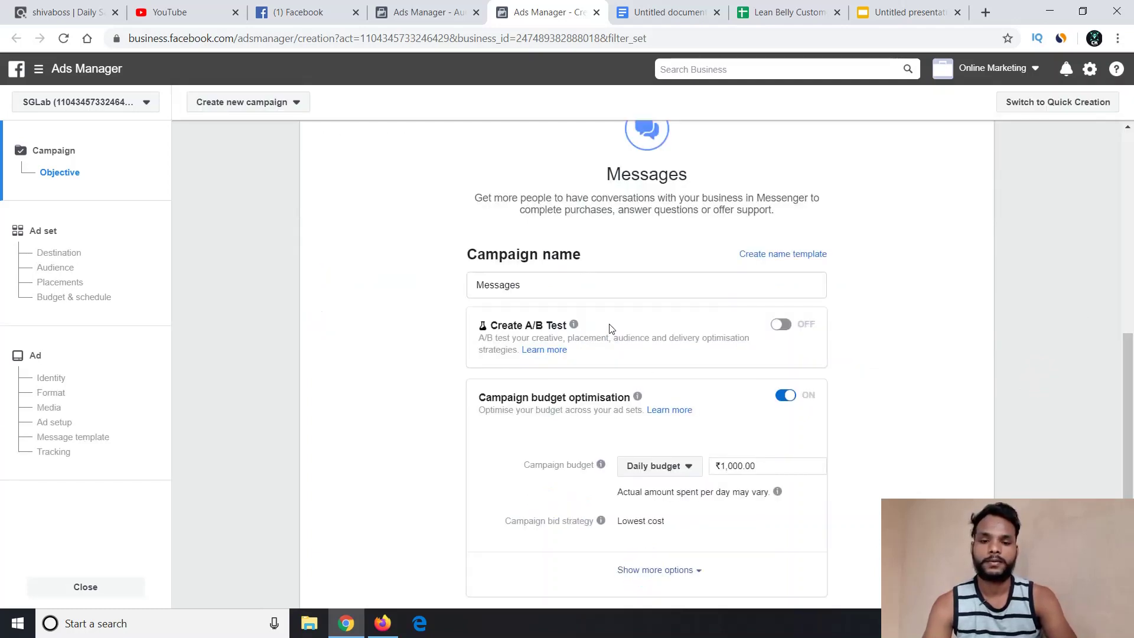
left_click(609, 324)
scroll(431, 217, "up", 2)
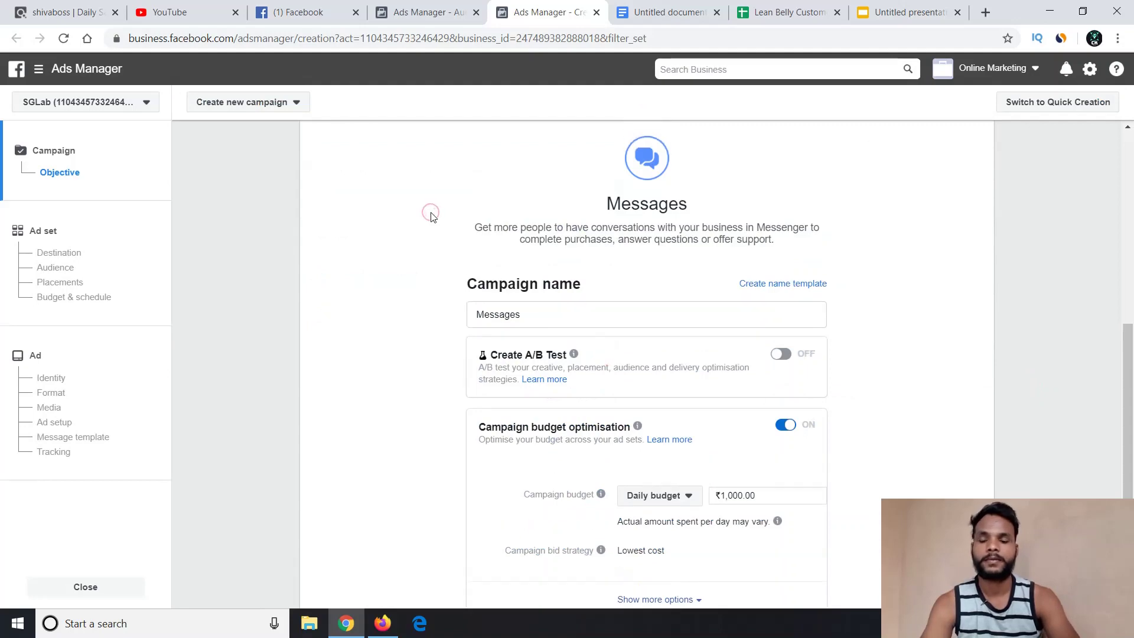
scroll(431, 217, "up", 3)
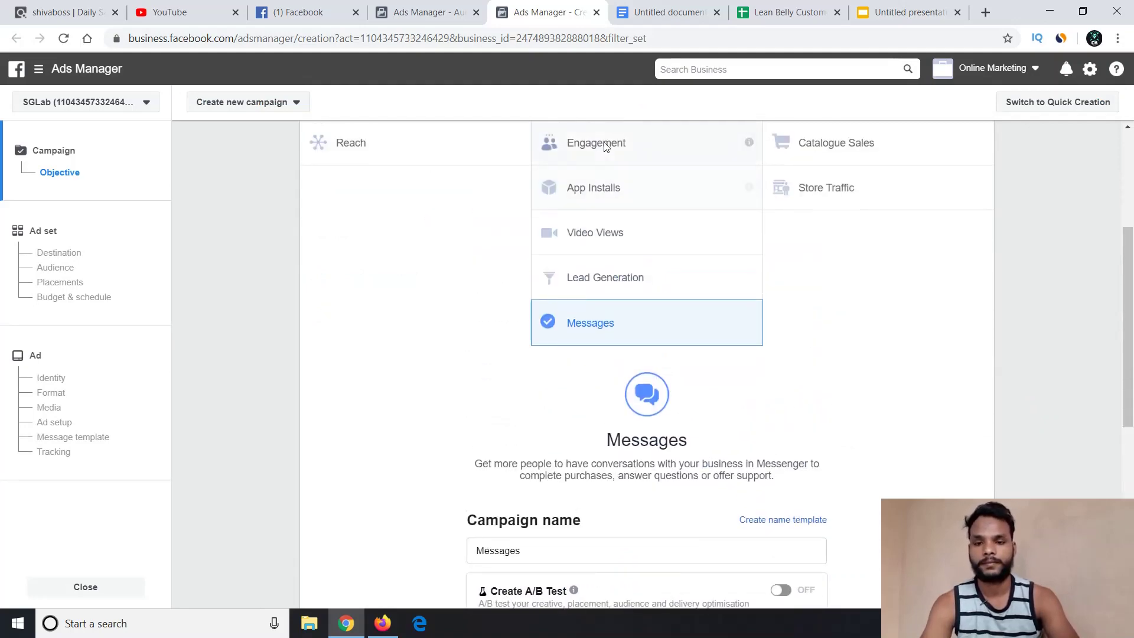
Choose Engagement as the campaign objective and set its engagement type to Page Likes
left_click(604, 145)
left_click(351, 385)
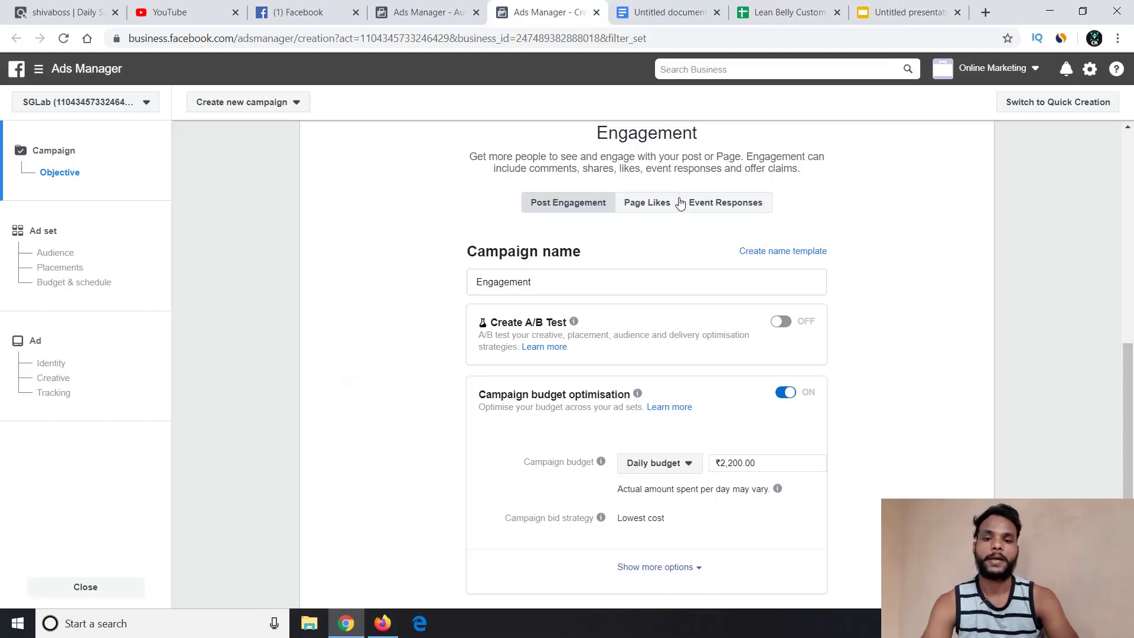
left_click(644, 206)
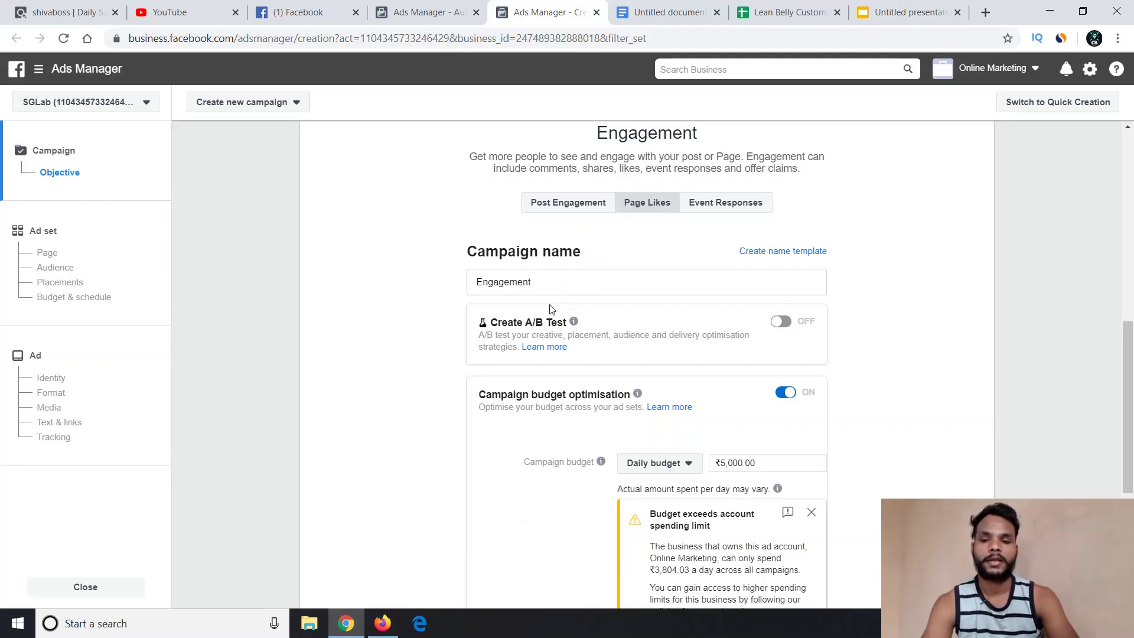
Turn off campaign budget optimisation for the Engagement campaign and continue to the ad set settings
scroll(388, 375, "down", 2)
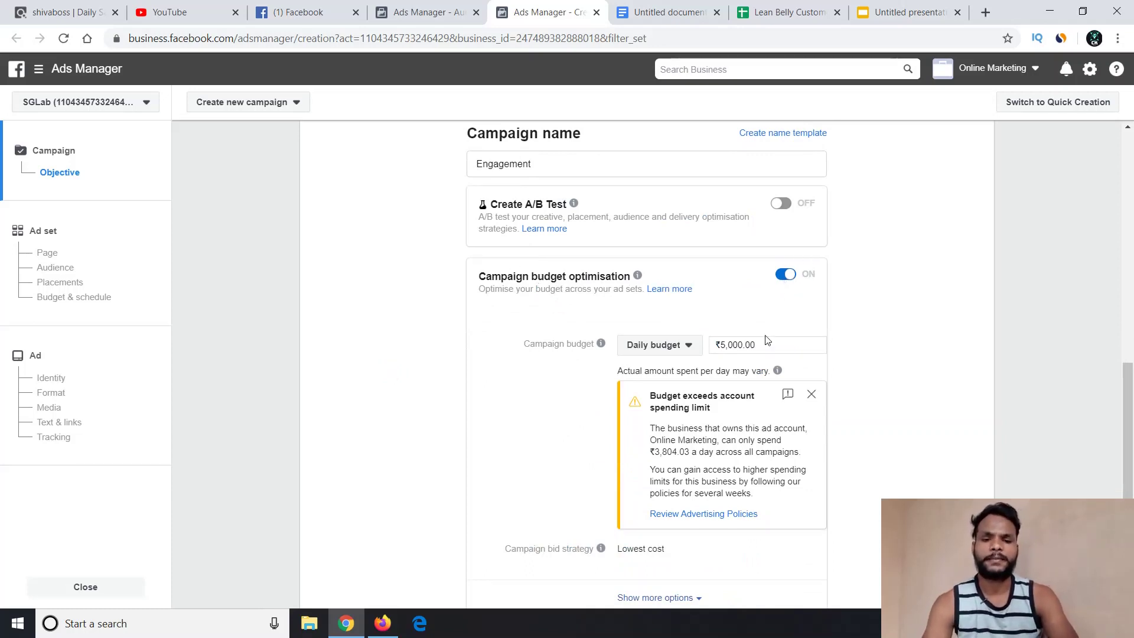
left_click(763, 348)
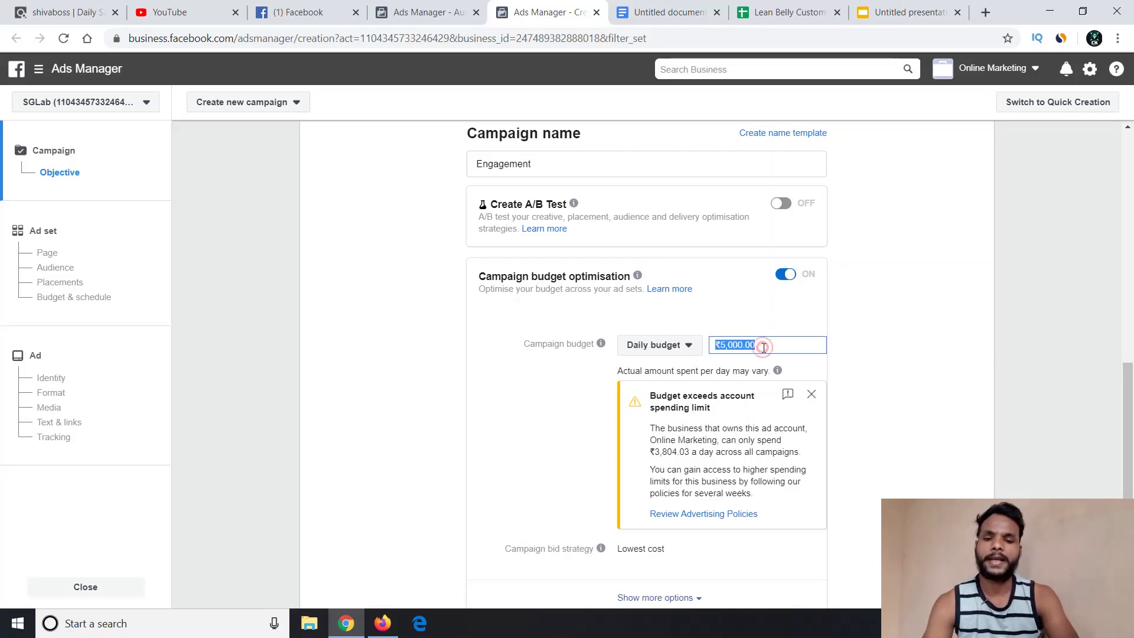
key("BackSpace")
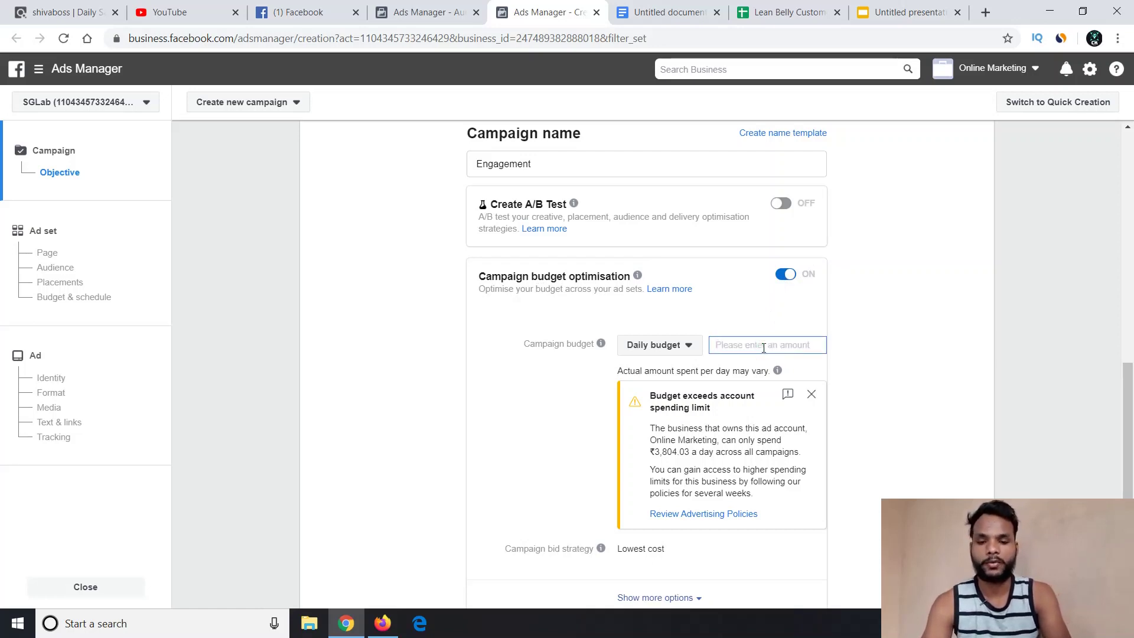
left_click(785, 275)
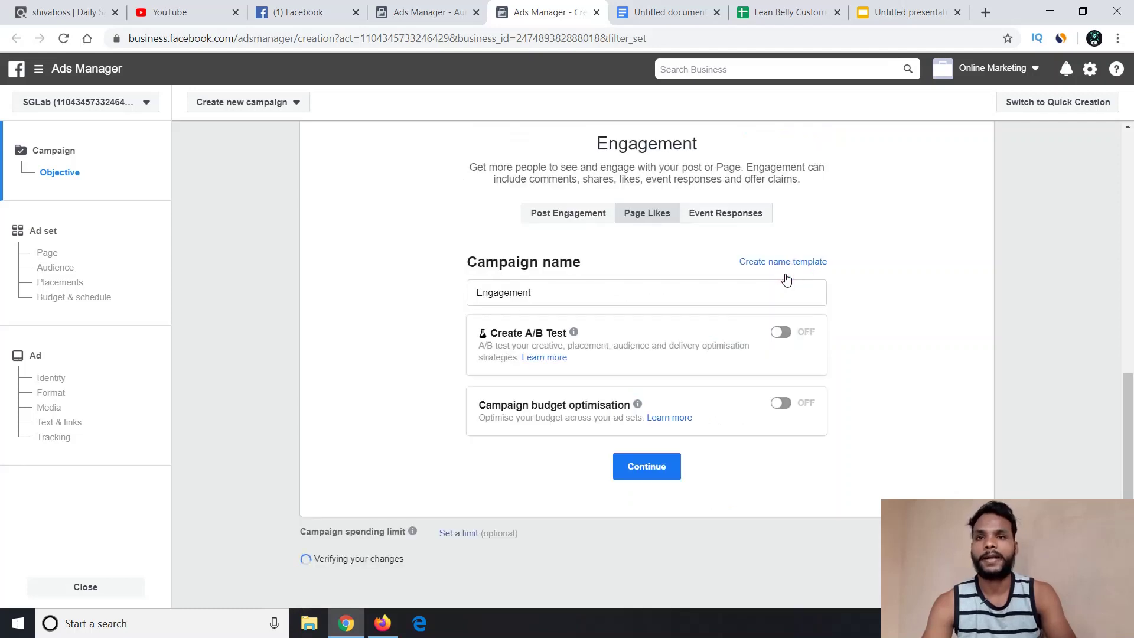
left_click(644, 475)
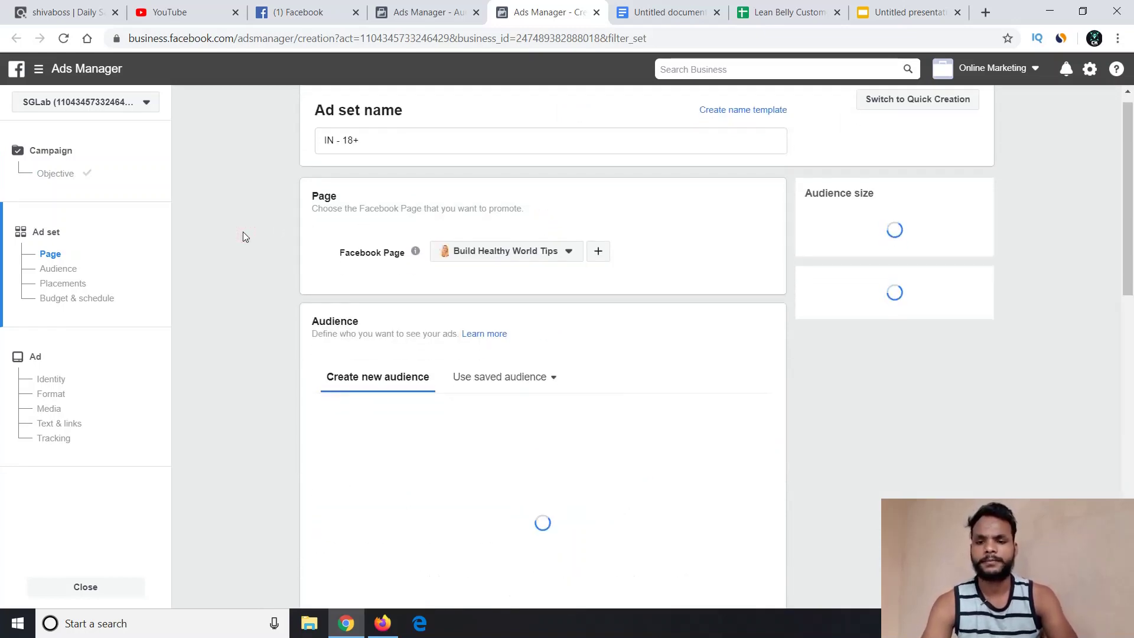
Review the ad set's audience settings and check the saved audience options
scroll(242, 231, "down", 5)
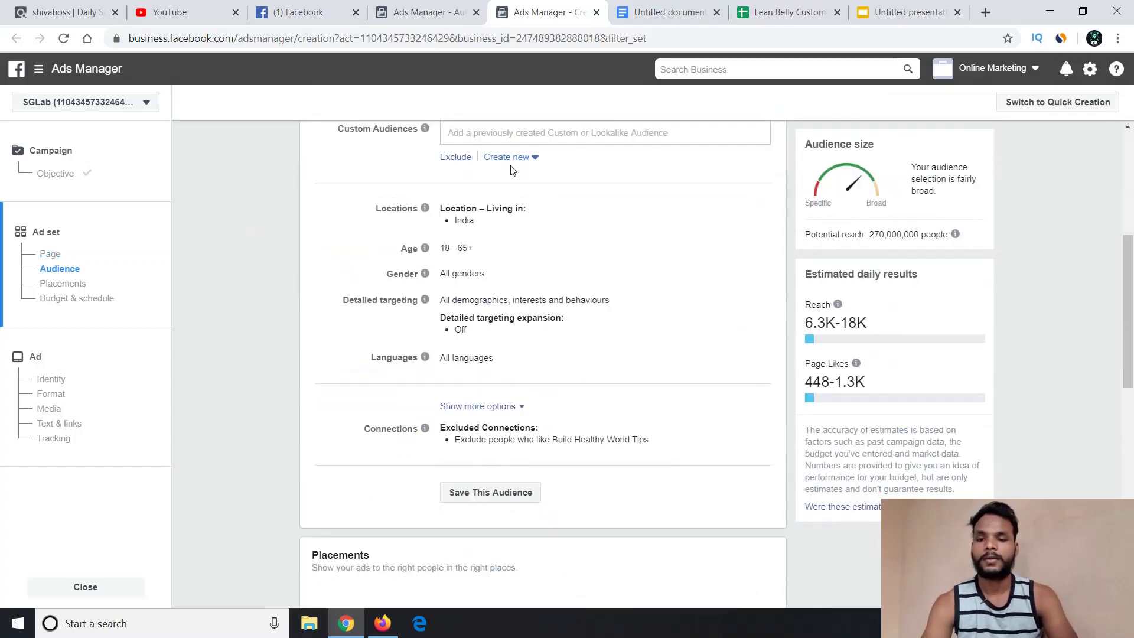
scroll(458, 153, "up", 4)
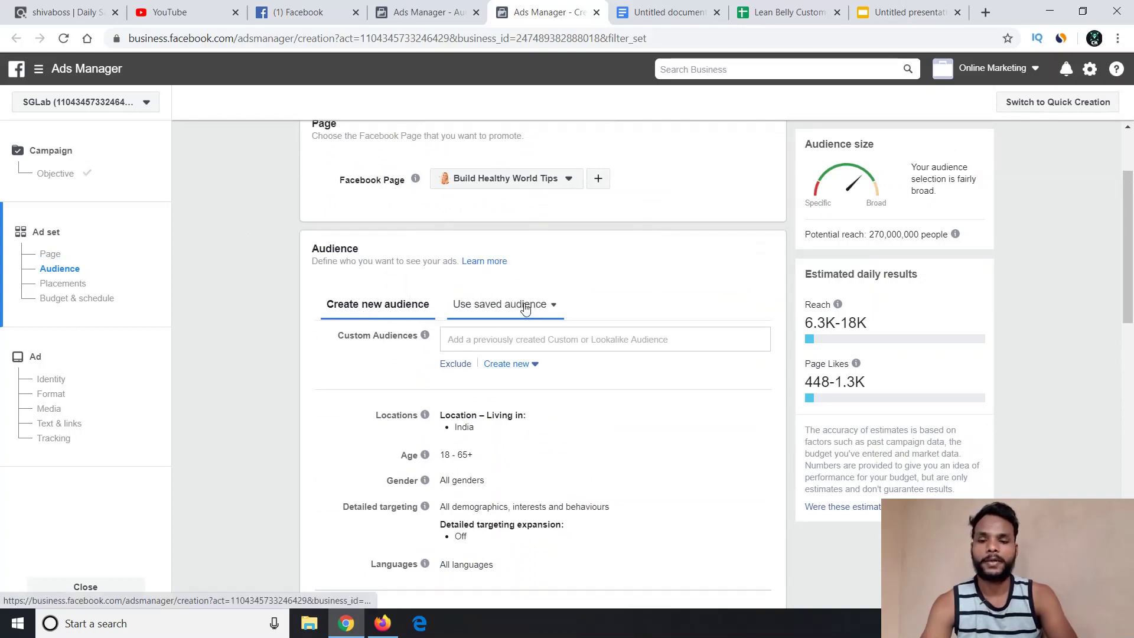
left_click(525, 308)
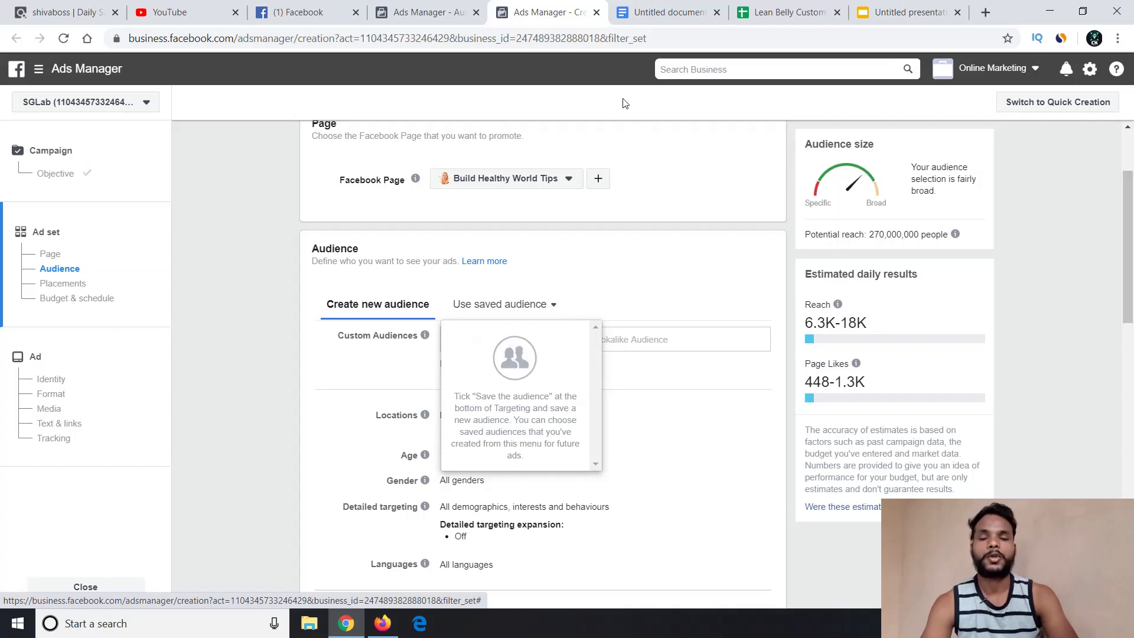
left_click(493, 308)
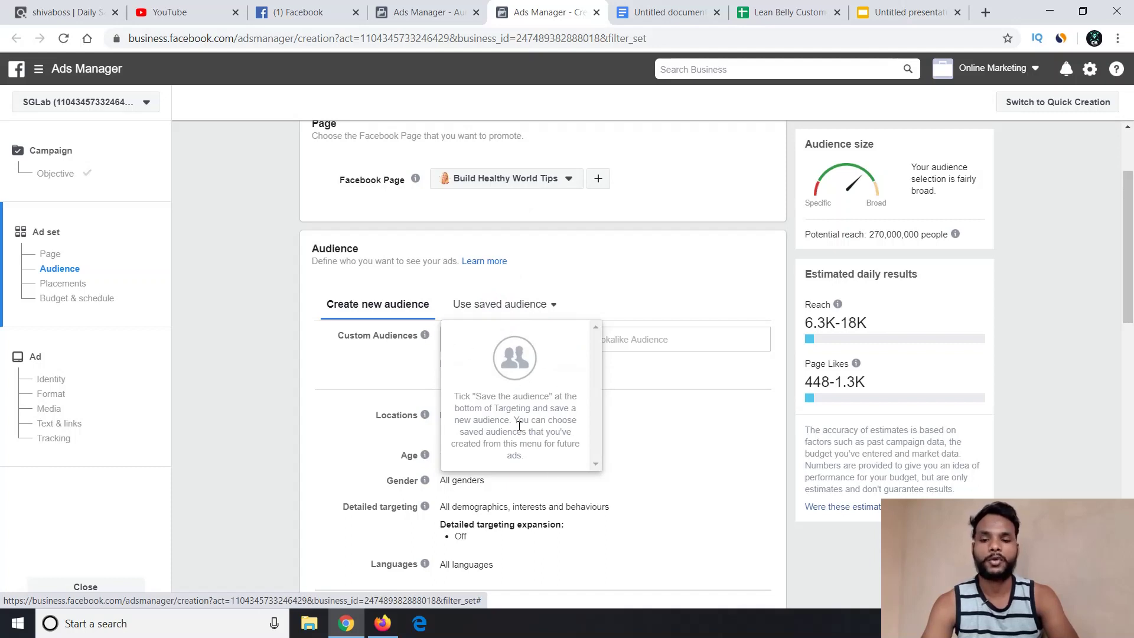
left_click(306, 396)
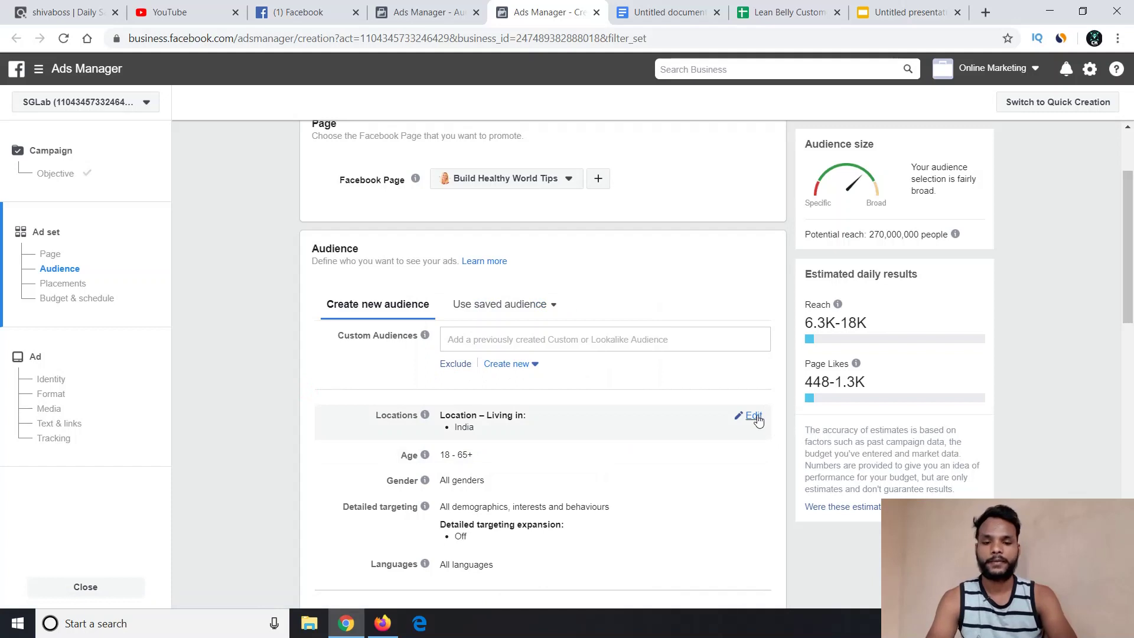
Replace India with the United States as the audience location for people living there
left_click(754, 416)
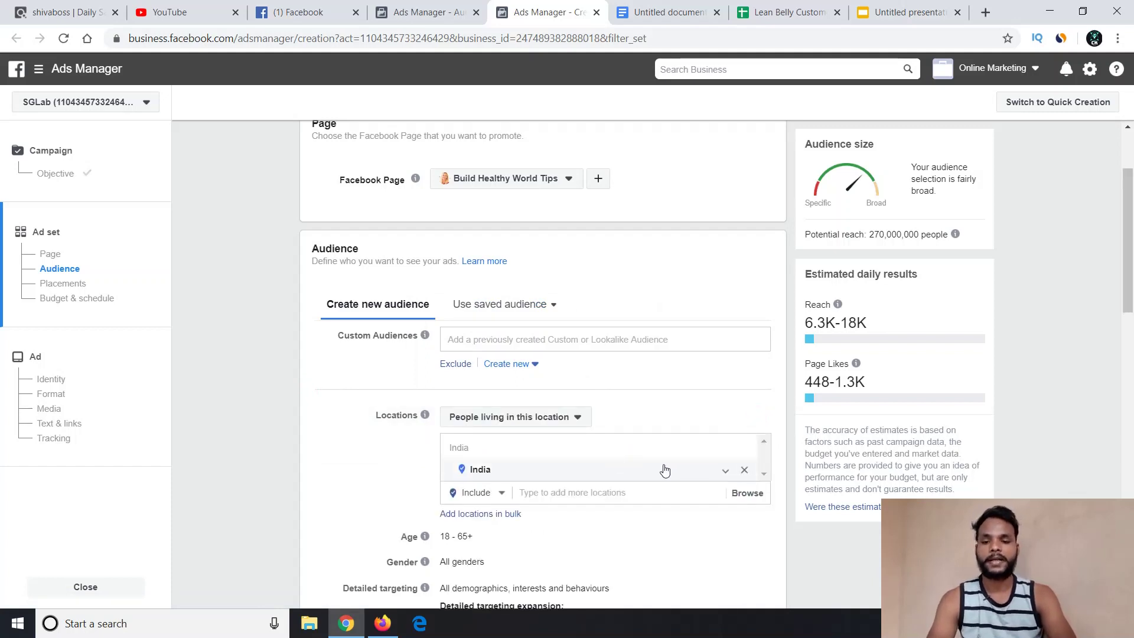
left_click(744, 473)
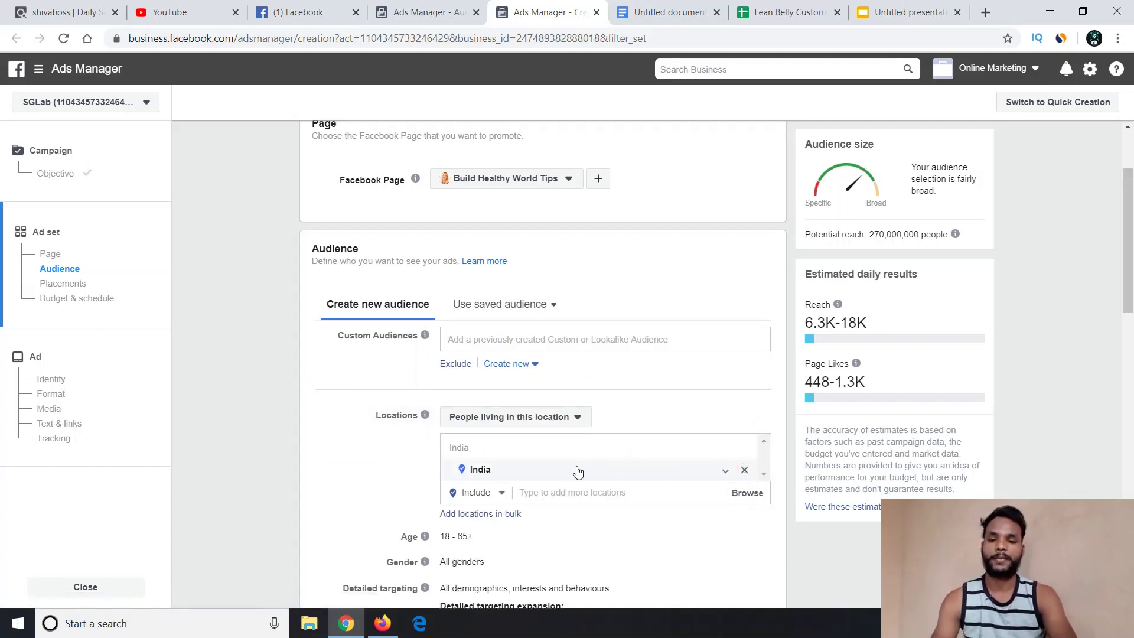
left_click(550, 487)
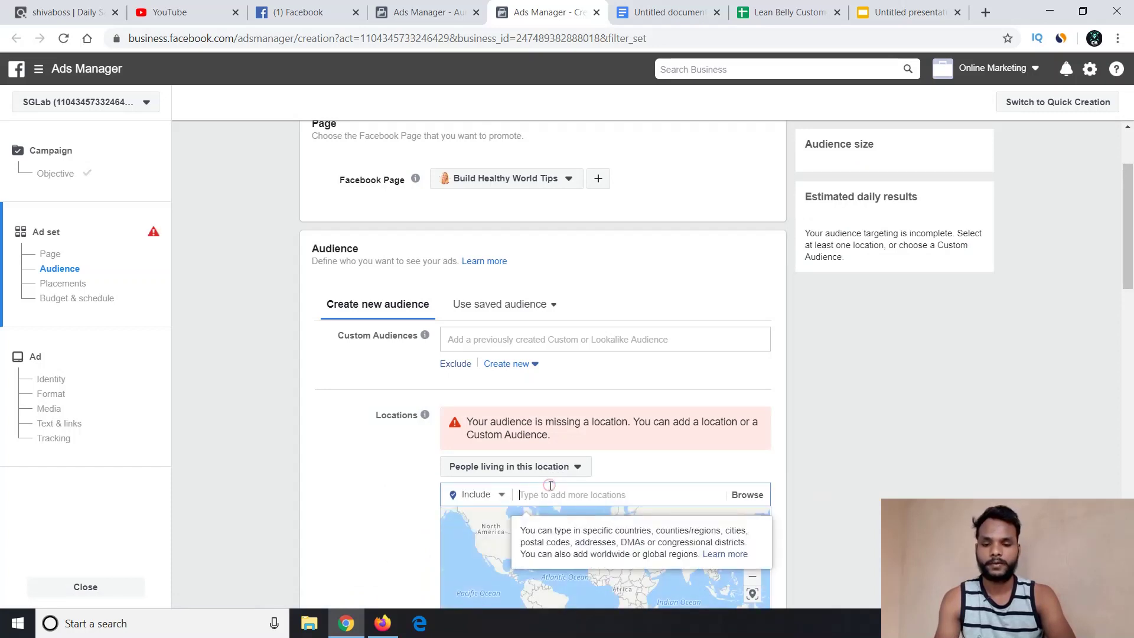
type("united")
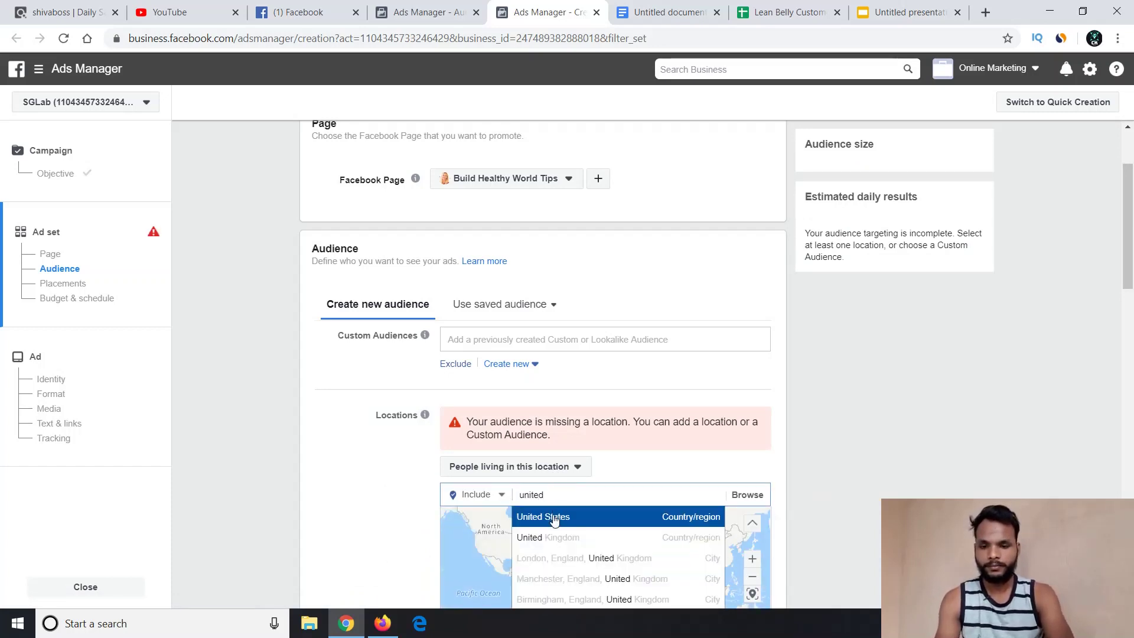
left_click(553, 517)
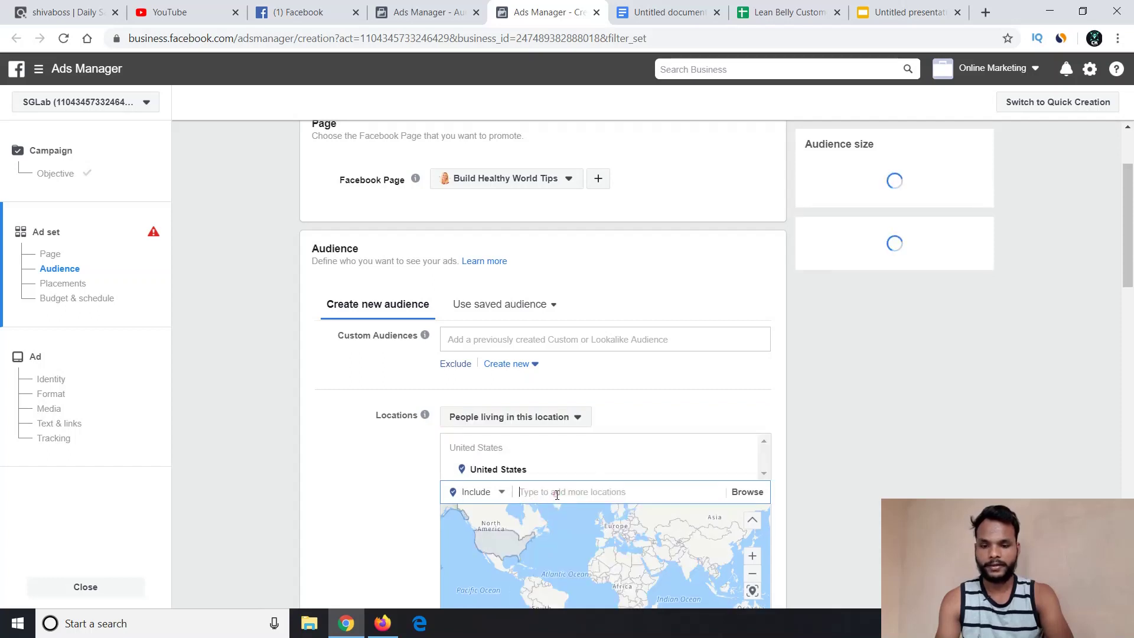
Add the countries United Kingdom and Canada to the audience's included locations
type("united")
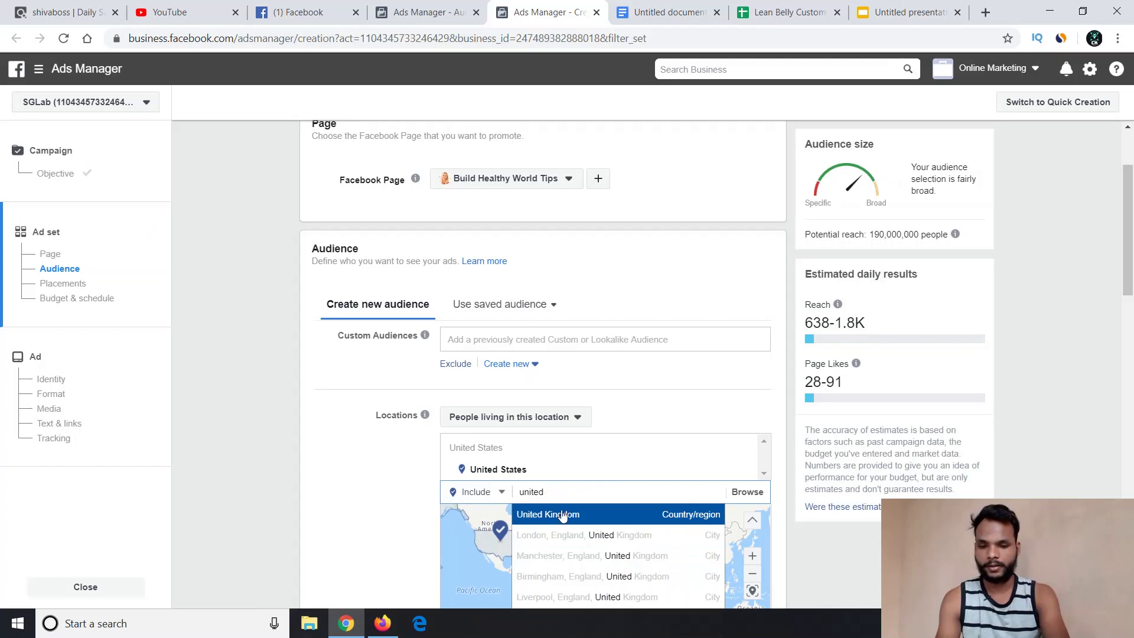
left_click(562, 523)
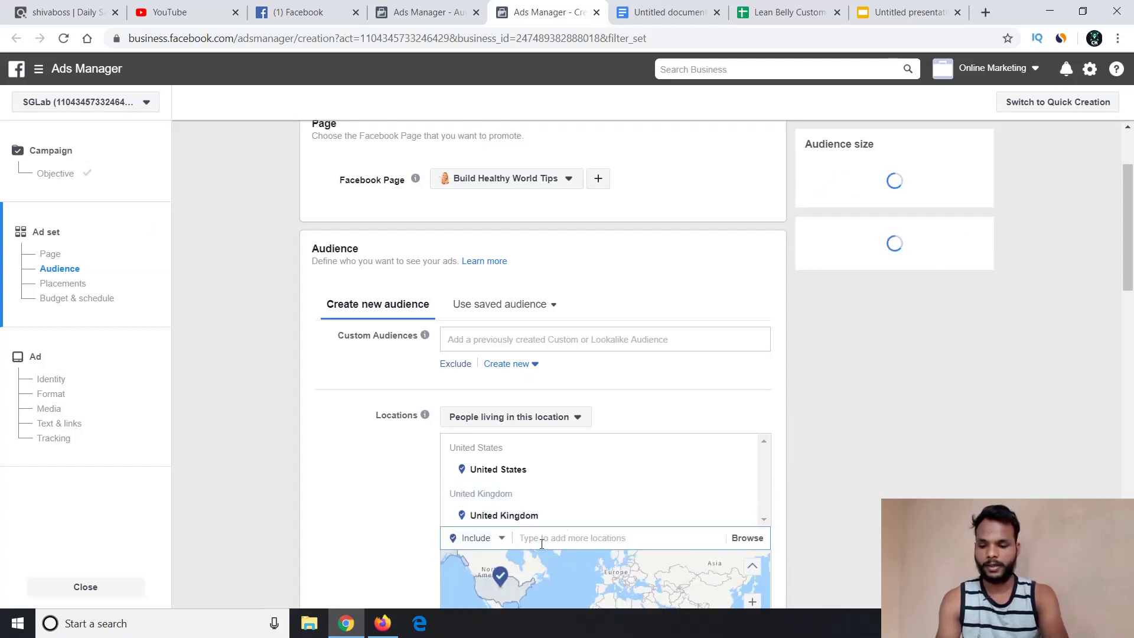
type("canada")
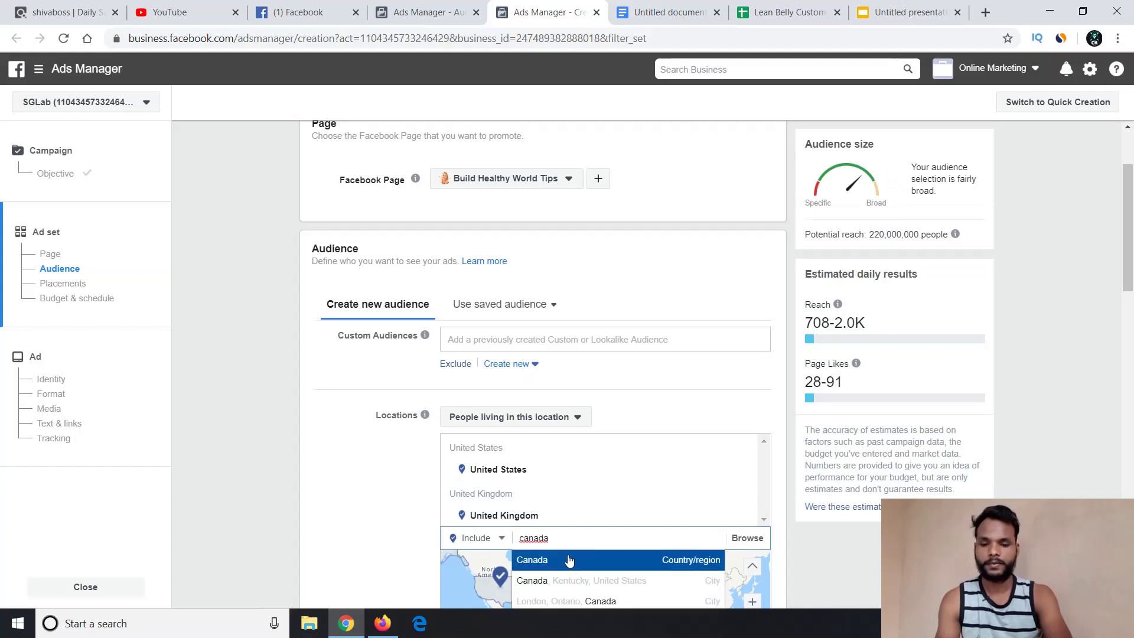
left_click(569, 561)
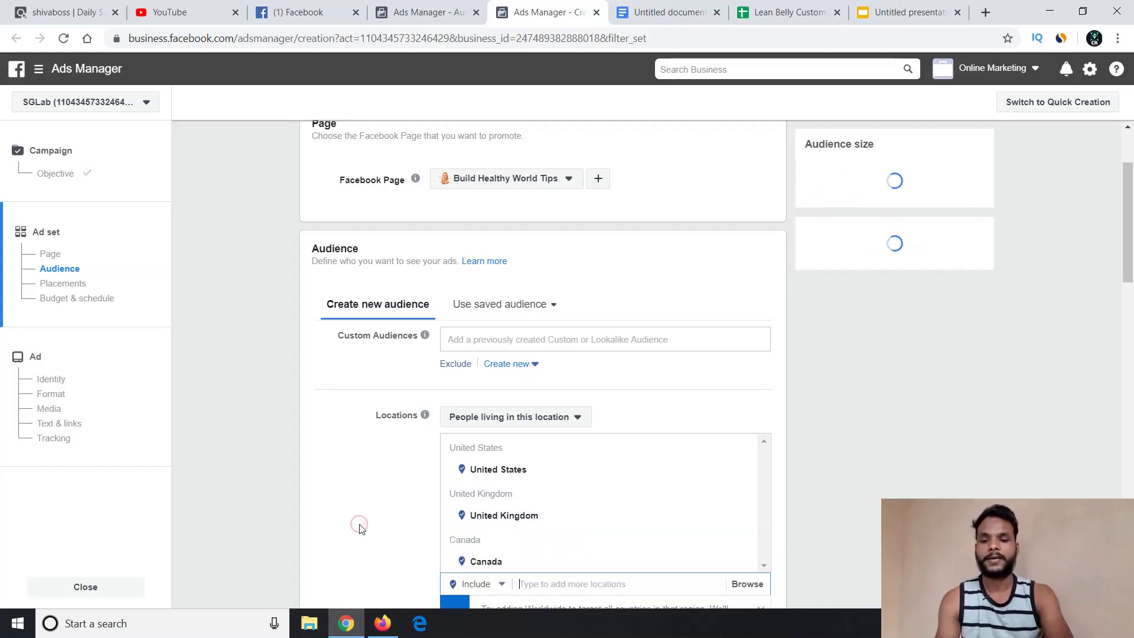
left_click(302, 497)
Set the audience's minimum age to 33 and restrict the gender to Women
scroll(301, 496, "down", 8)
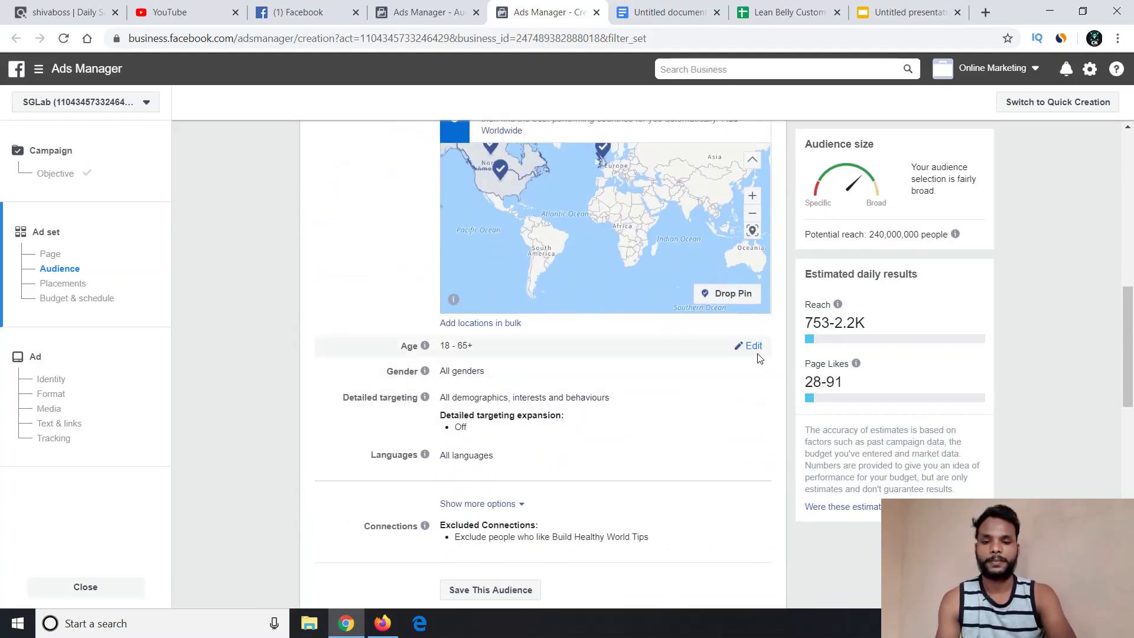
left_click(750, 347)
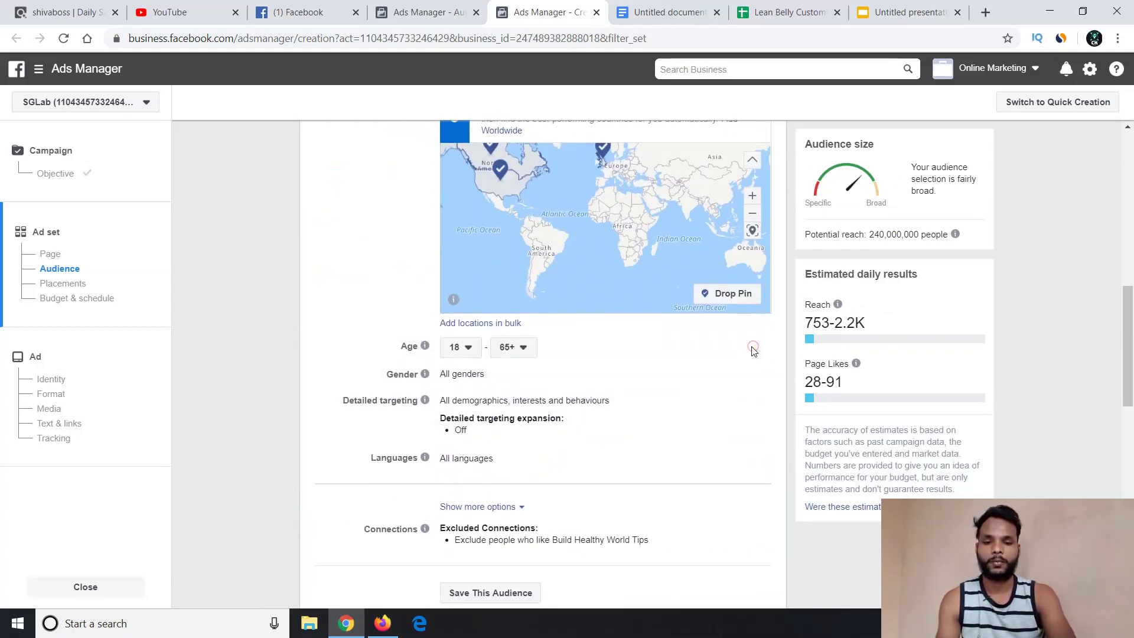
left_click(456, 348)
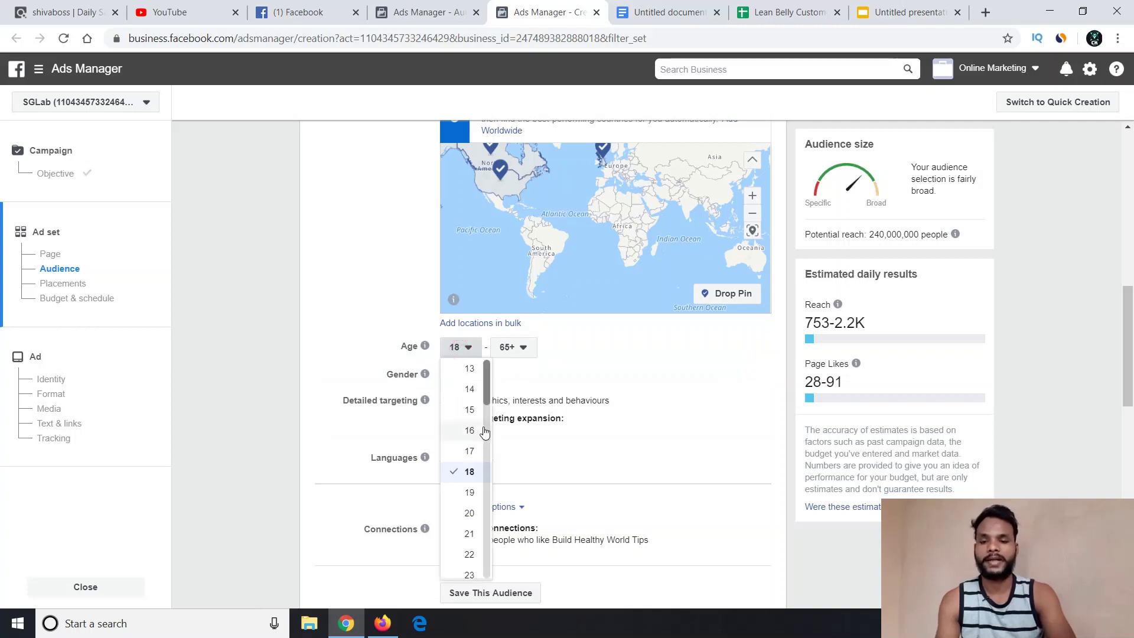
scroll(485, 433, "down", 4)
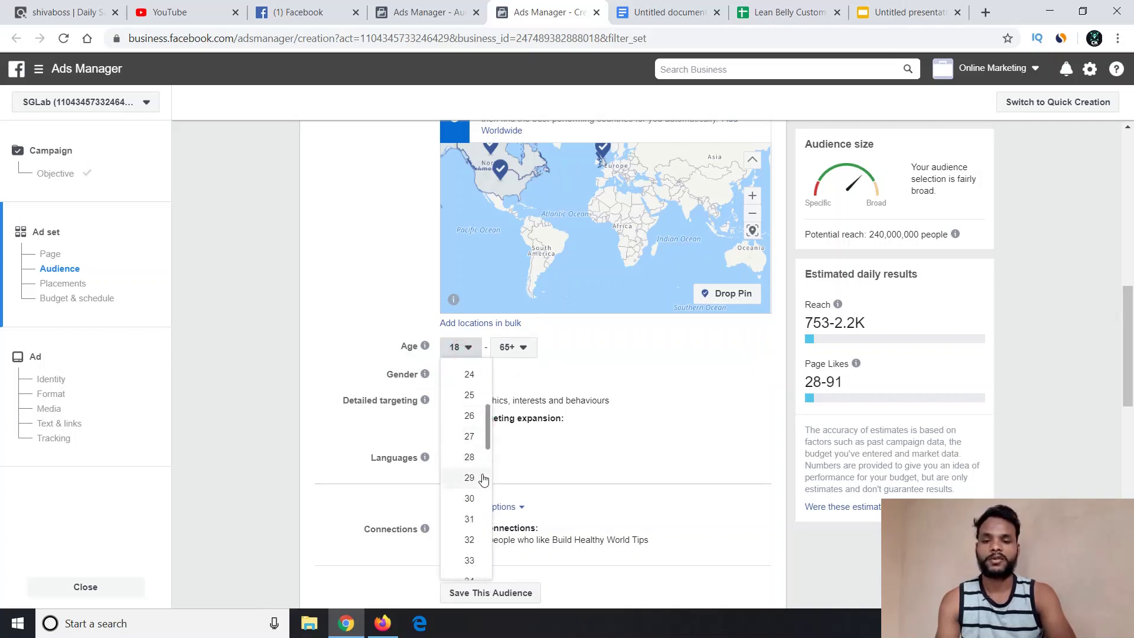
left_click(467, 562)
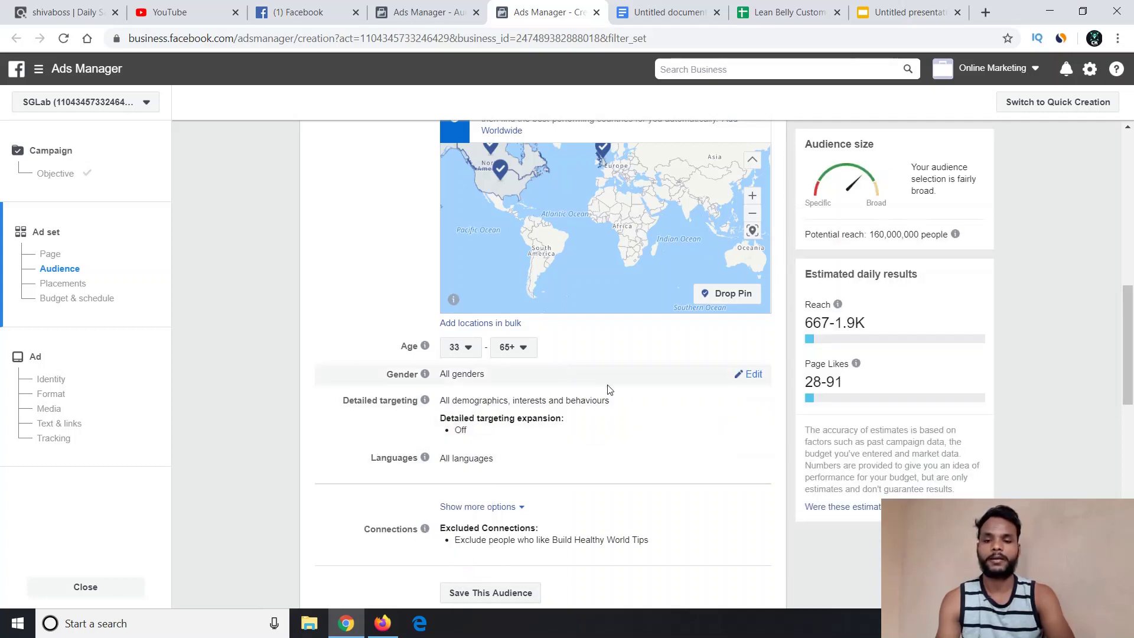
left_click(739, 376)
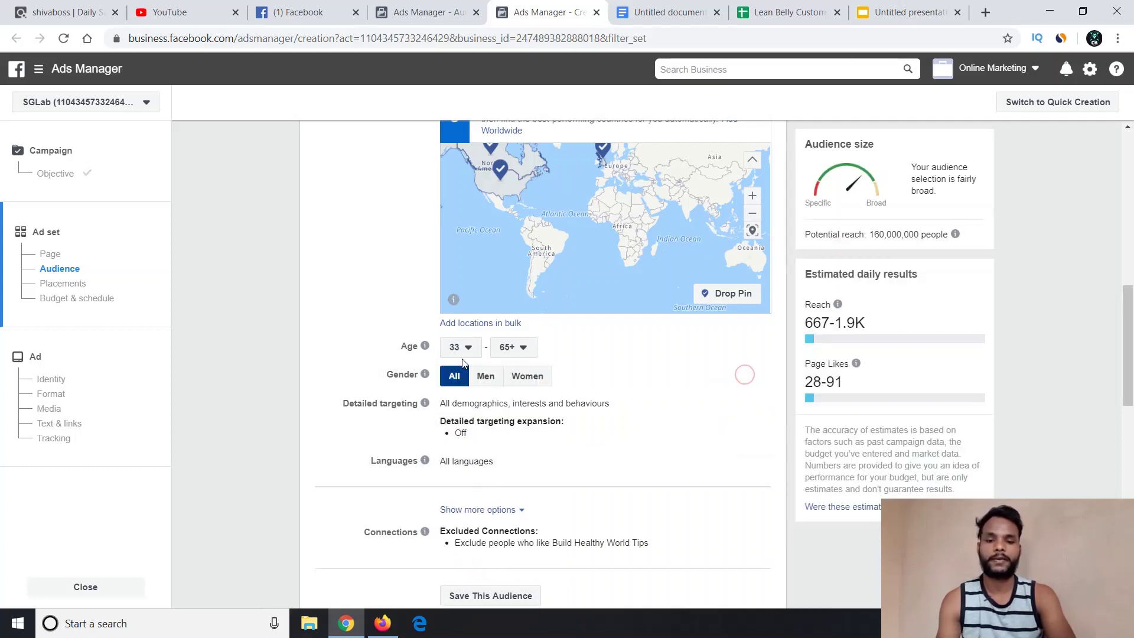
left_click(535, 380)
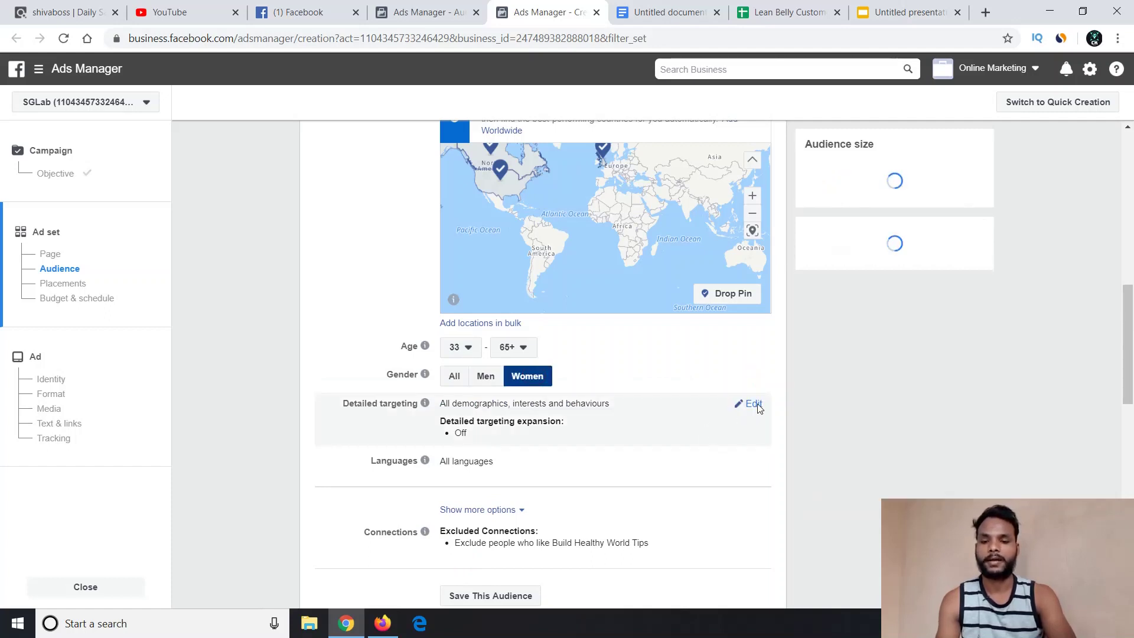
Open the detailed targeting for editing and add the "weight Loss (fitness & wellness)" interest from a search for "weight loss"
left_click(754, 406)
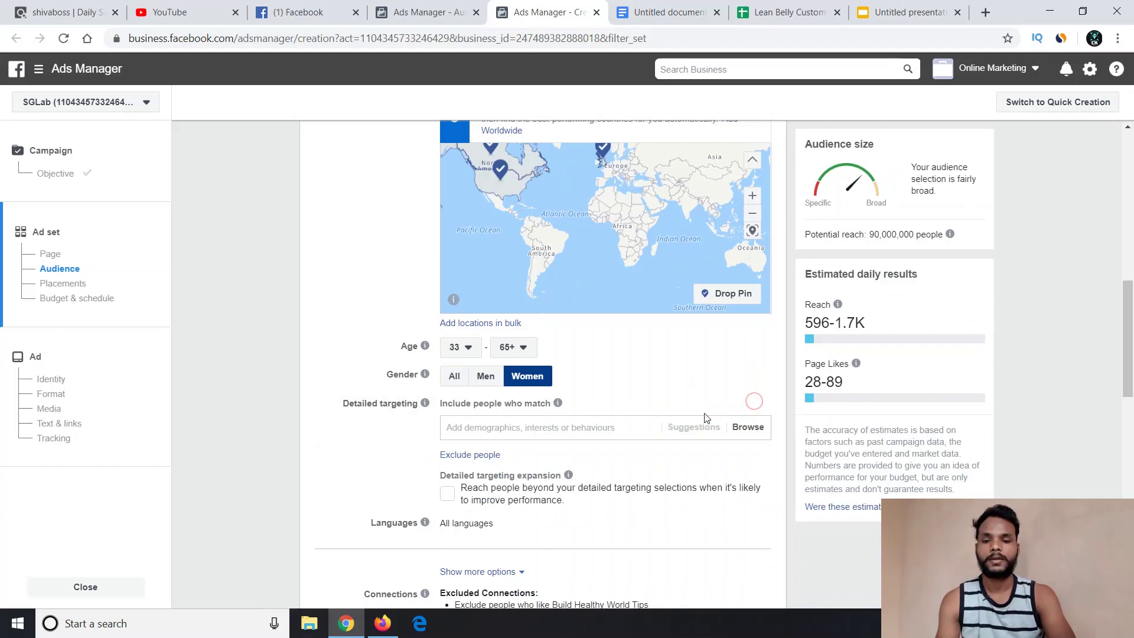
left_click(509, 428)
type("weight loss")
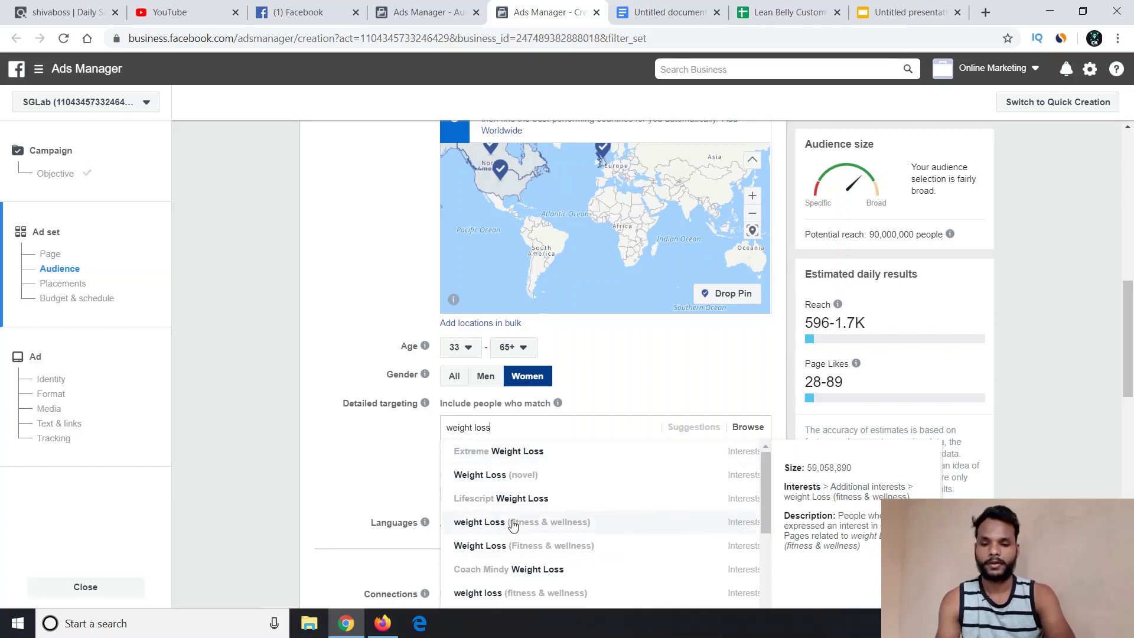
left_click(513, 523)
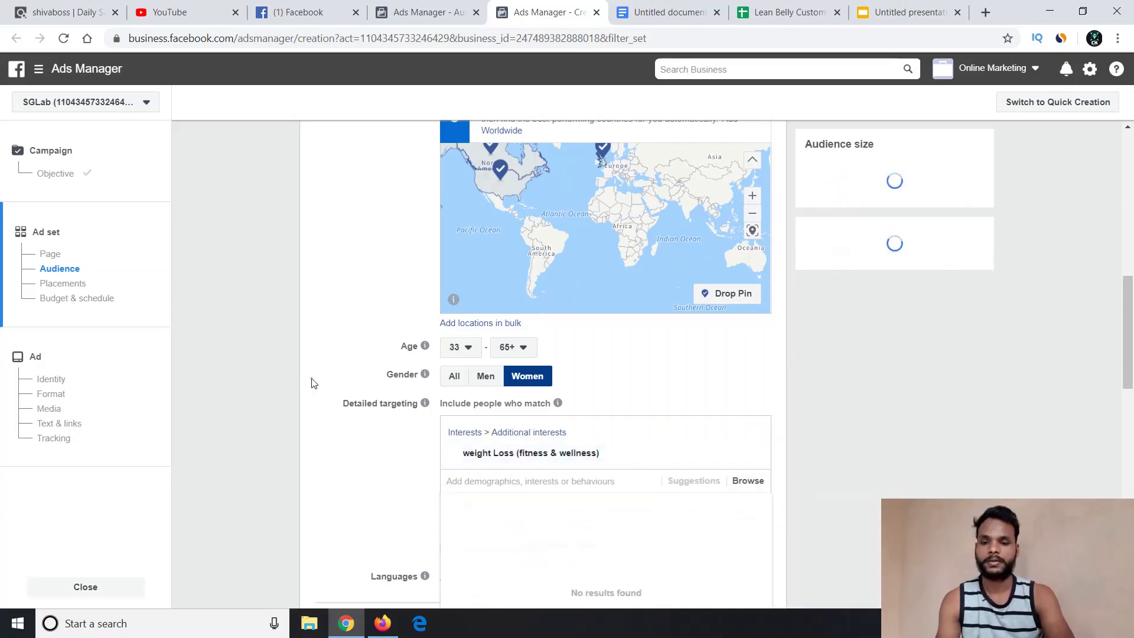
Search for "weight loss" again and add the capitalised "Weight Loss (Fitness & wellness)" interest to the detailed targeting
scroll(311, 381, "down", 4)
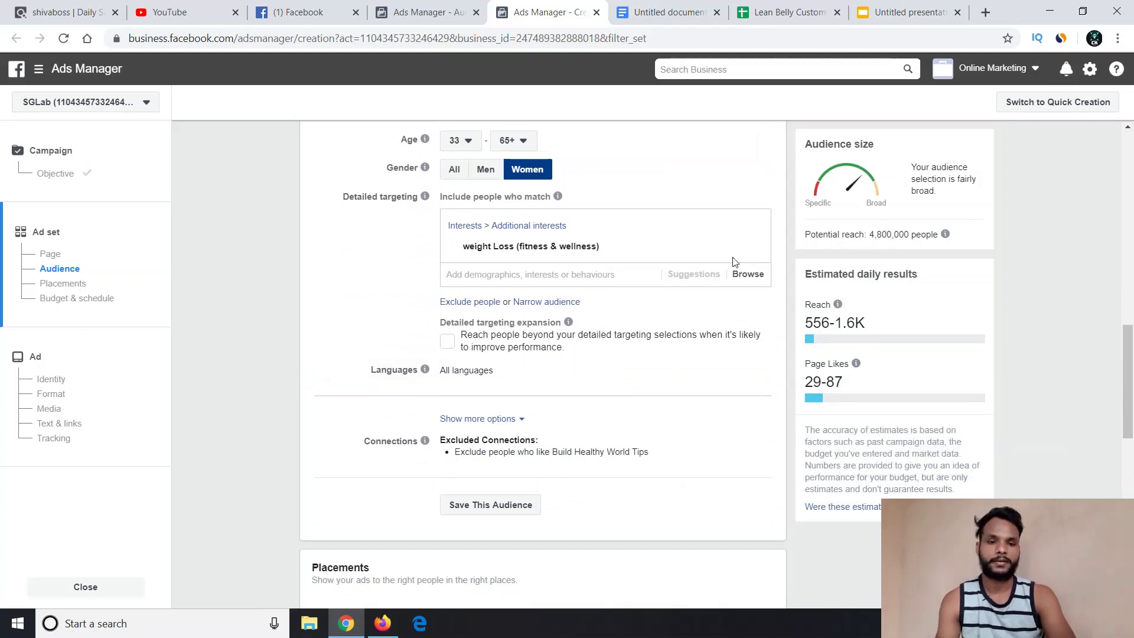
left_click(611, 275)
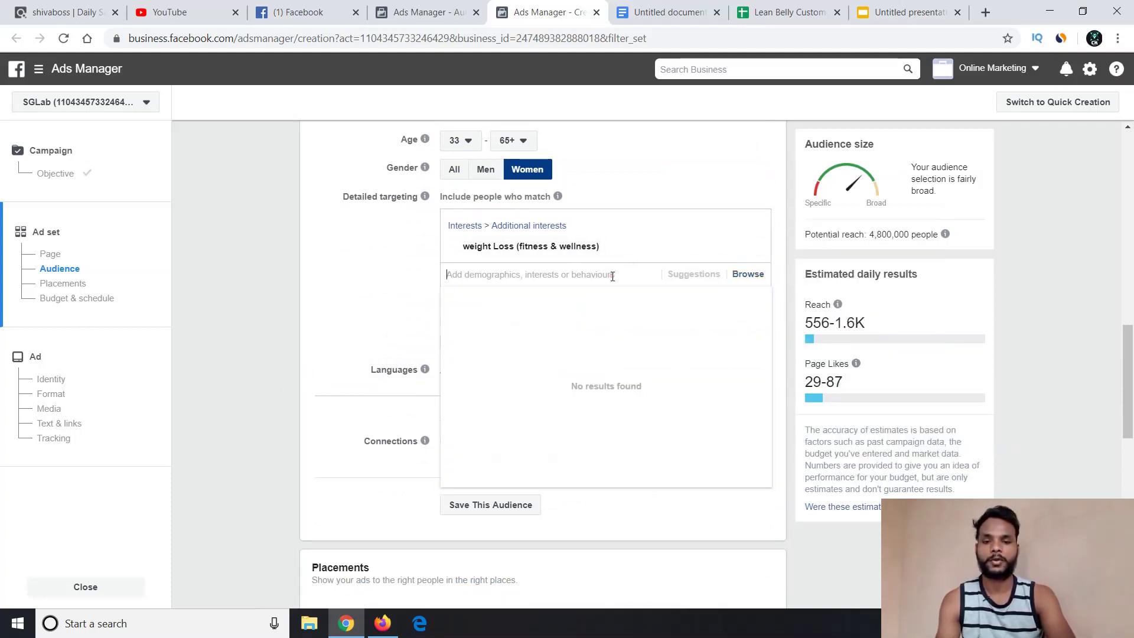
type("weight loss")
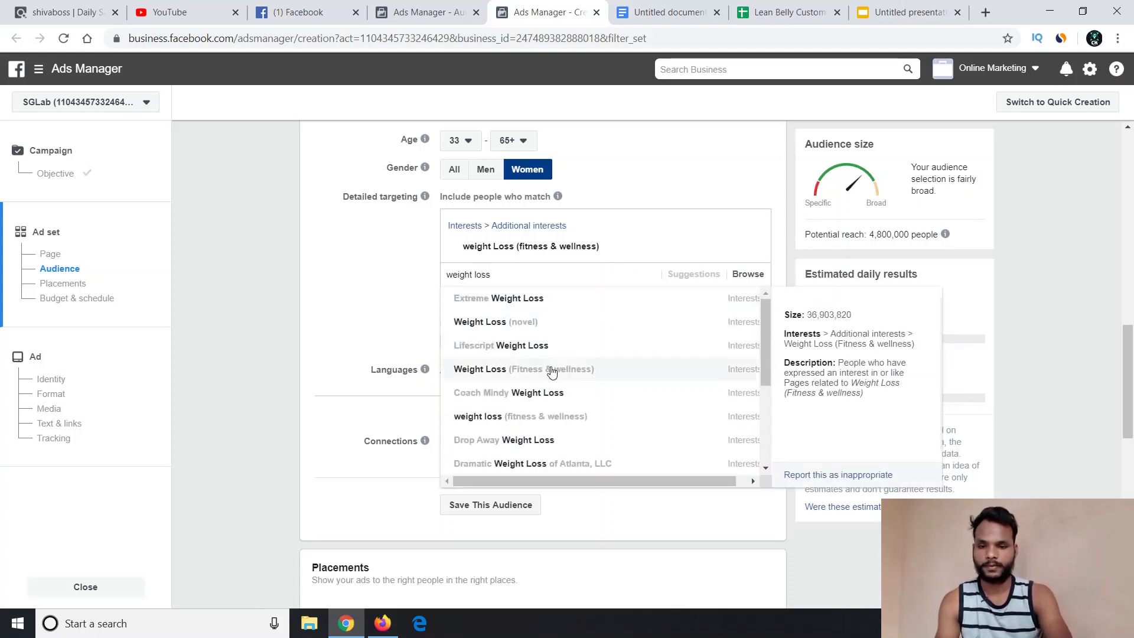
left_click(551, 370)
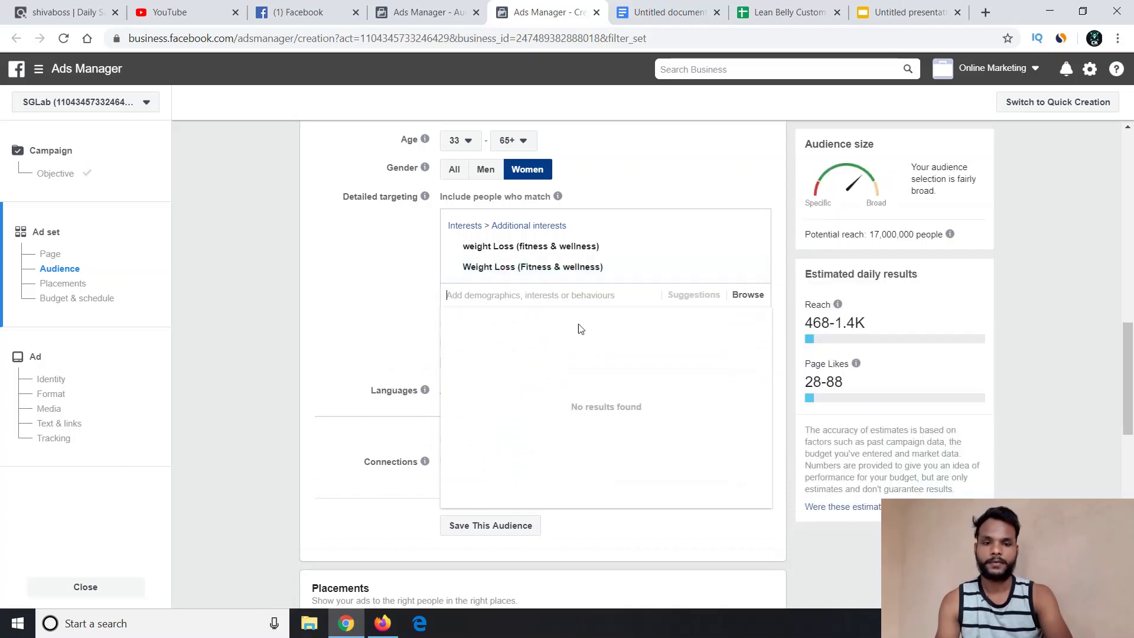
left_click(369, 301)
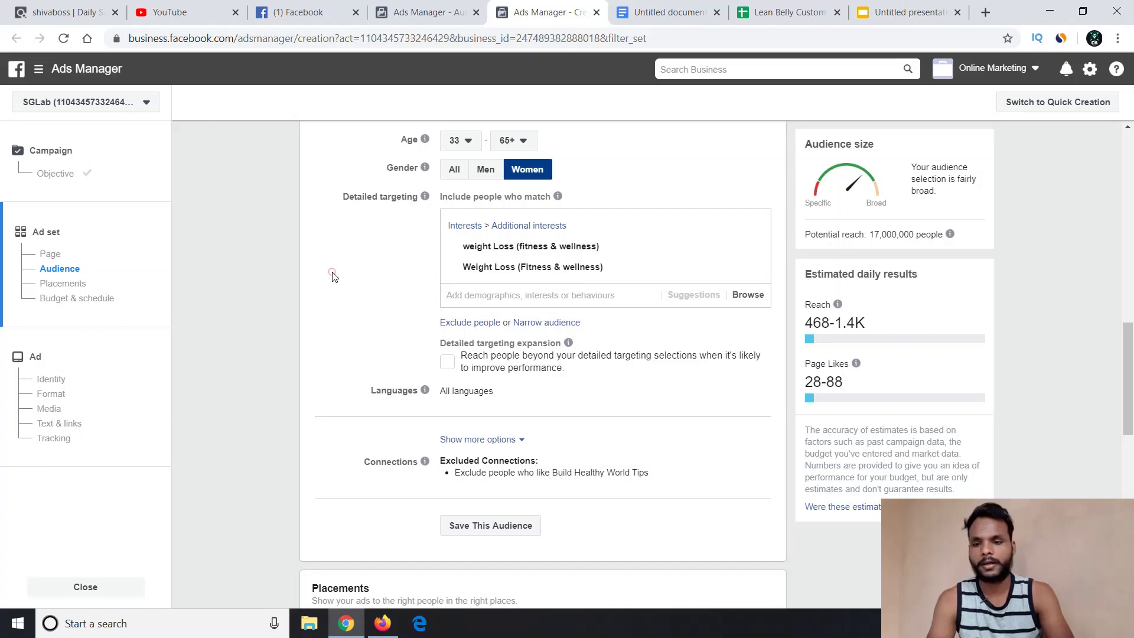
Review the ad set's audience settings, including the saved audience option, locations, age, gender and detailed targeting
scroll(334, 277, "down", 1)
scroll(334, 276, "down", 5)
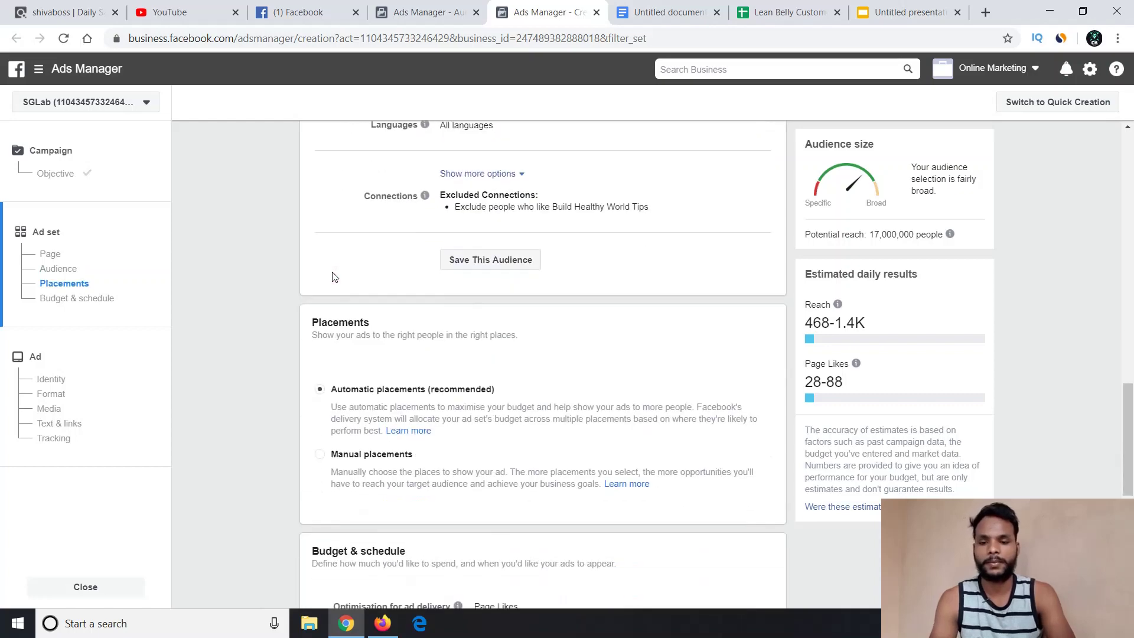
scroll(333, 277, "up", 6)
scroll(334, 277, "up", 5)
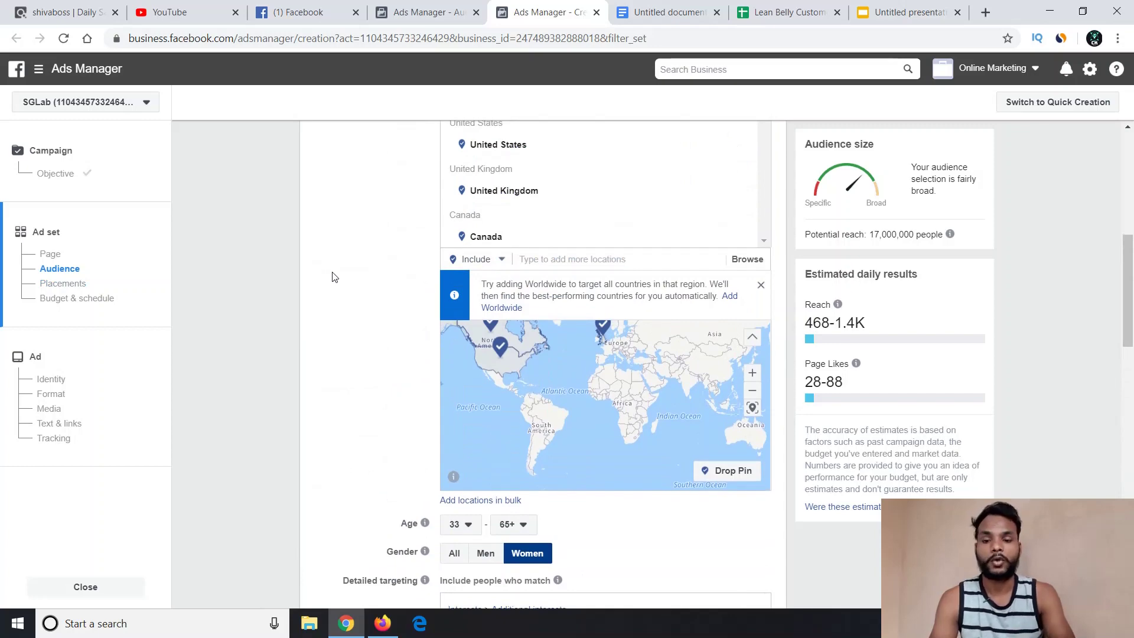
scroll(334, 277, "up", 4)
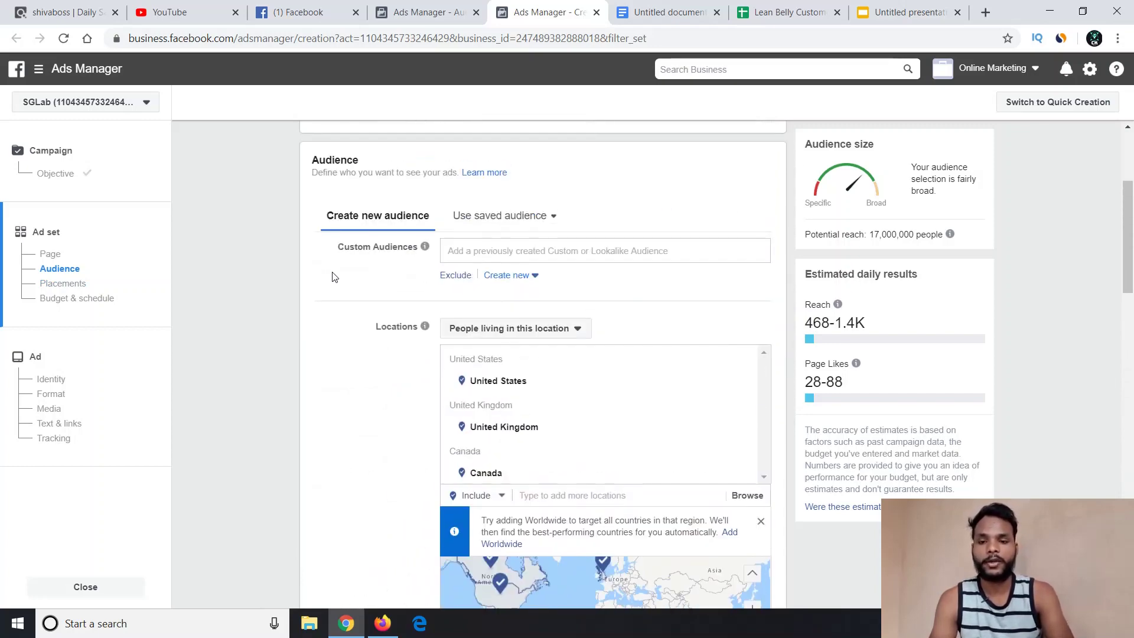
scroll(333, 277, "down", 3)
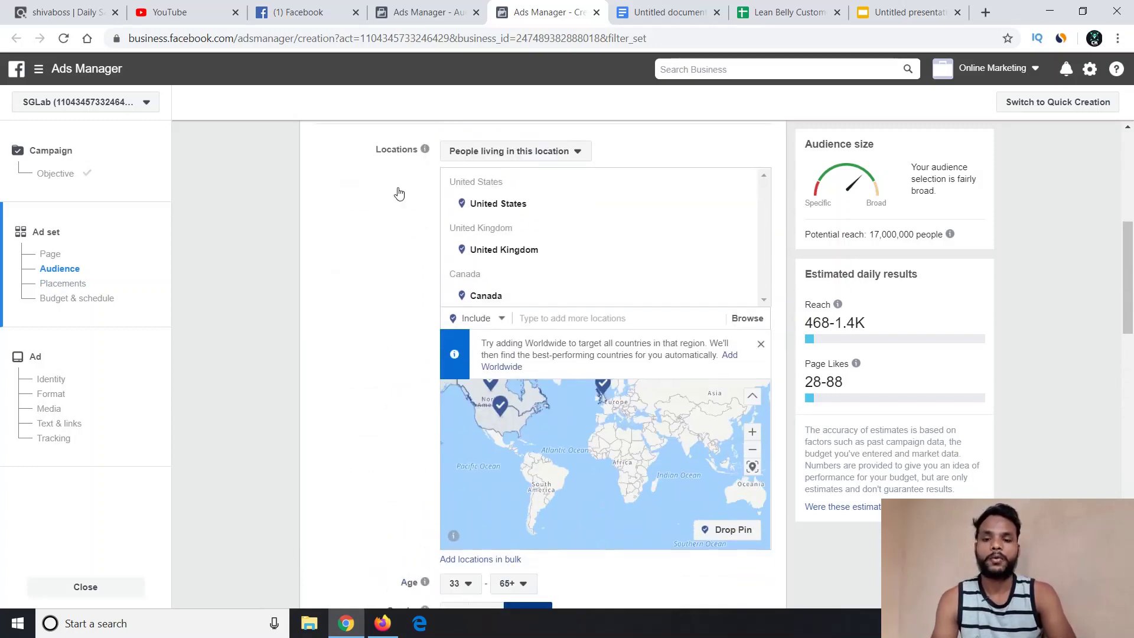
scroll(398, 192, "up", 6)
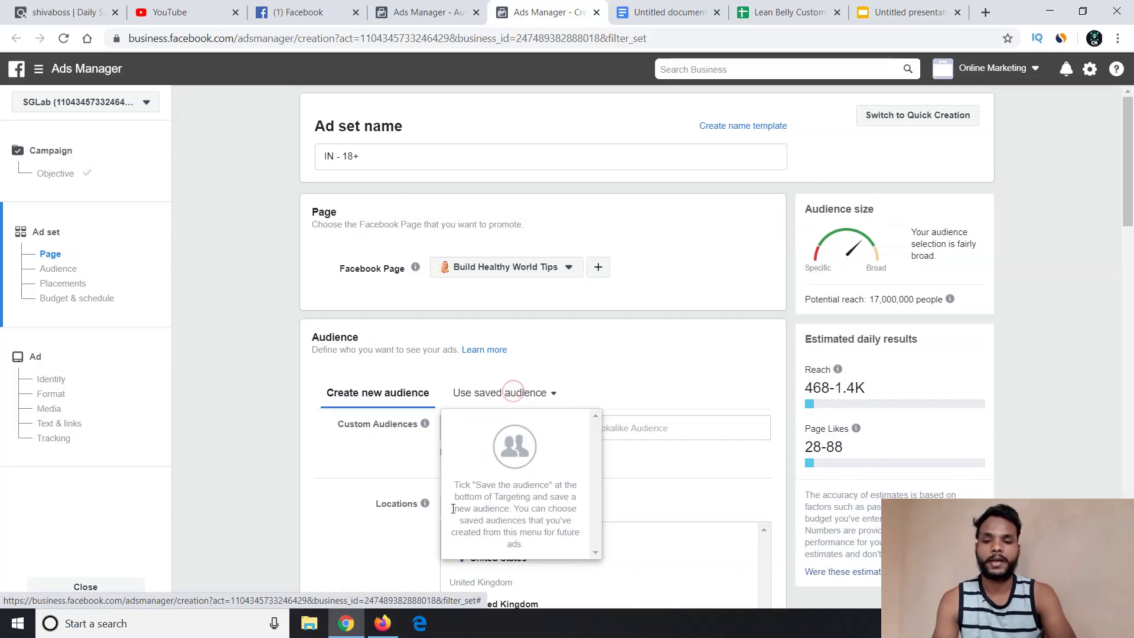
scroll(290, 481, "down", 4)
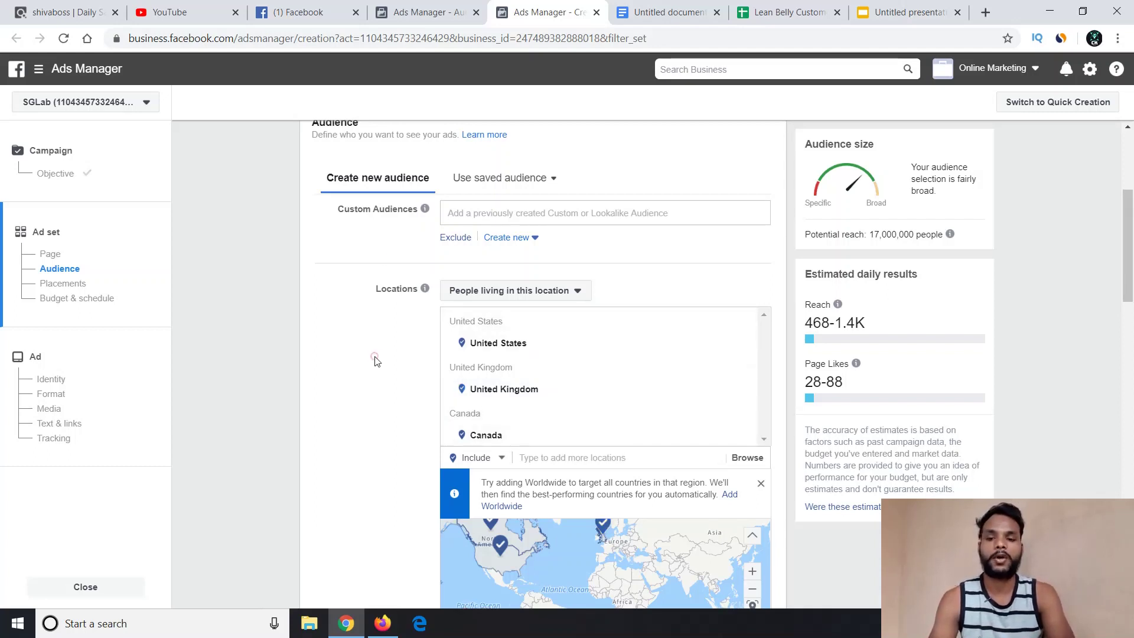
scroll(375, 360, "down", 10)
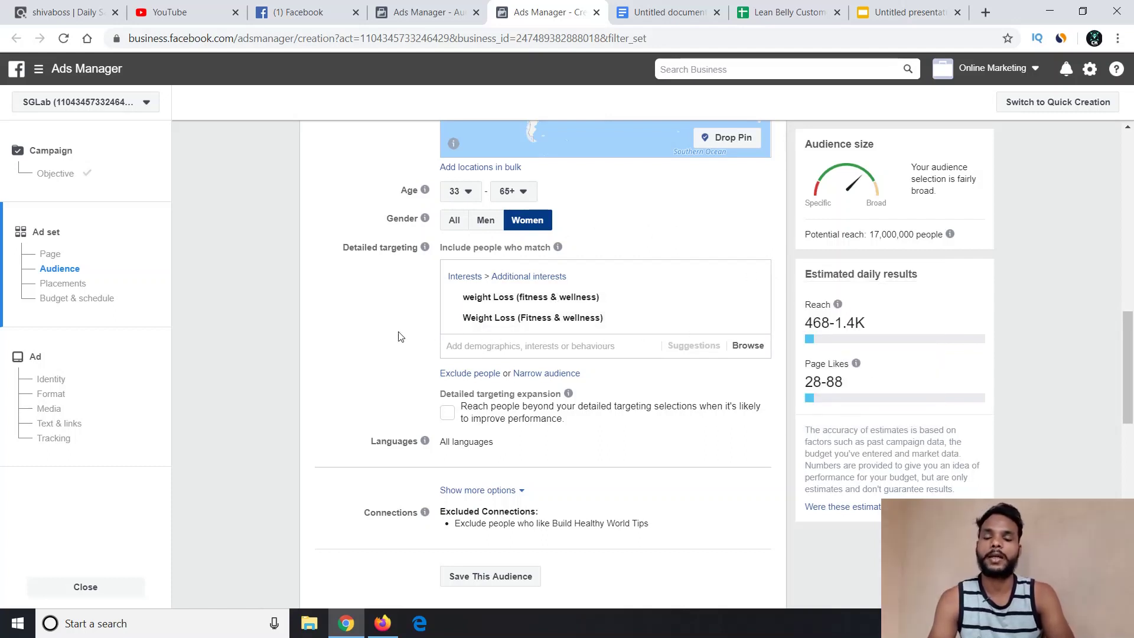
Switch the ad set to manual placements and look through the list of placements
scroll(392, 335, "down", 5)
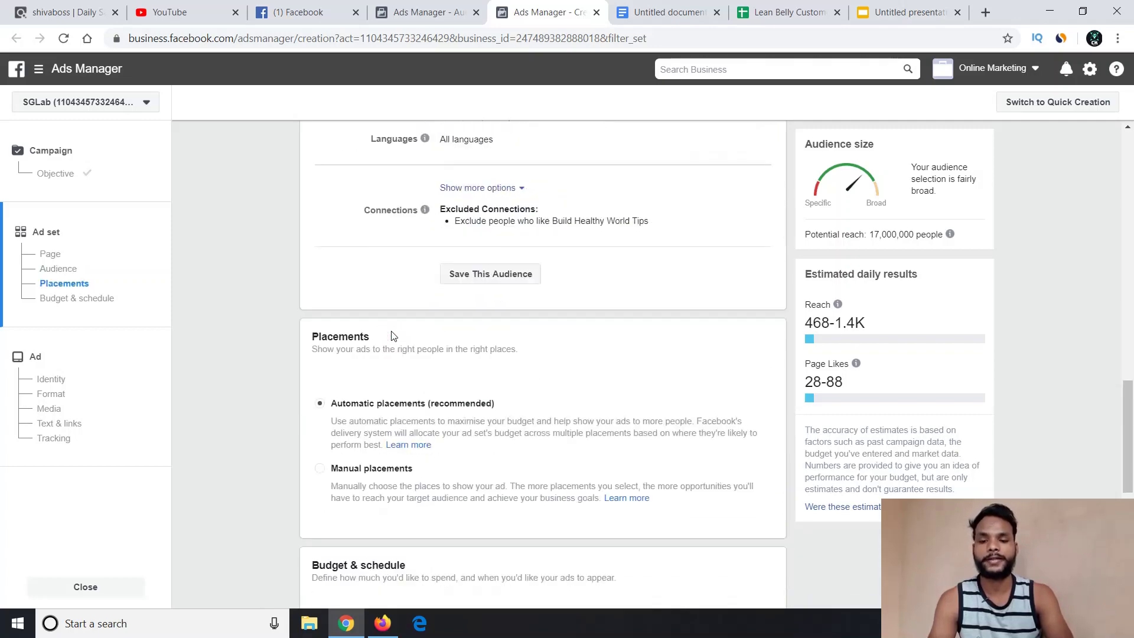
scroll(391, 335, "down", 1)
scroll(392, 335, "down", 1)
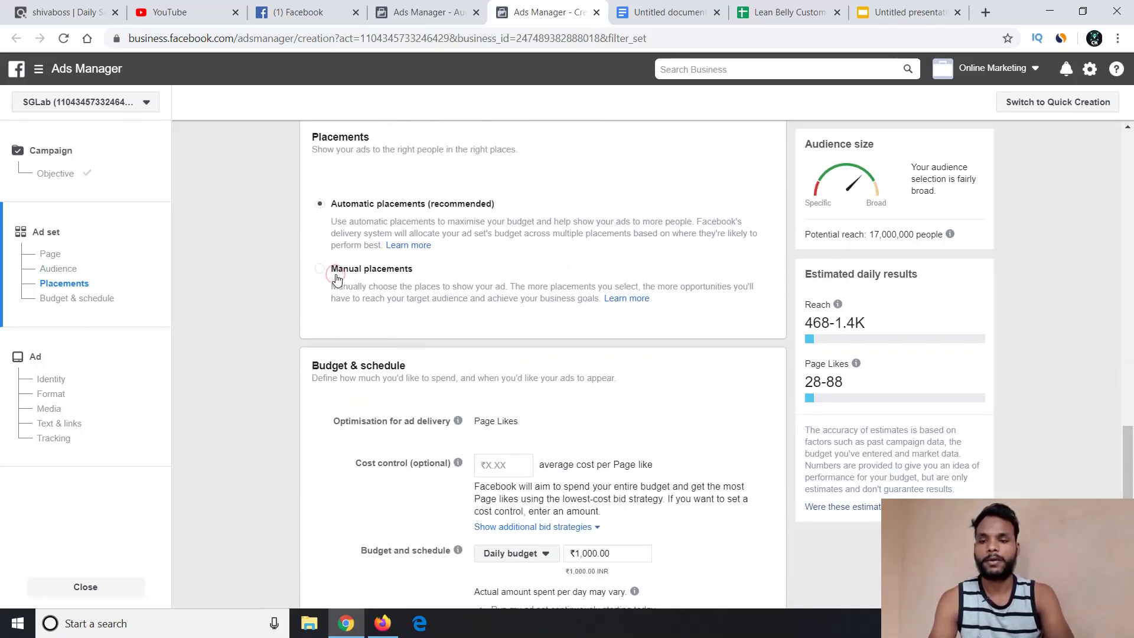
left_click(337, 278)
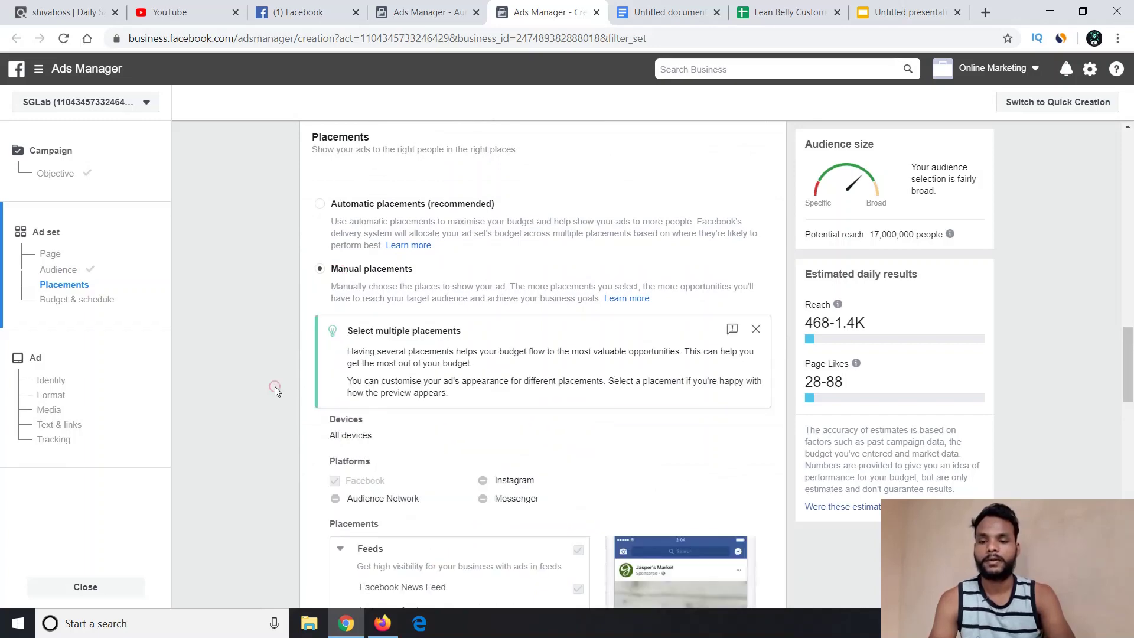
scroll(275, 390, "down", 5)
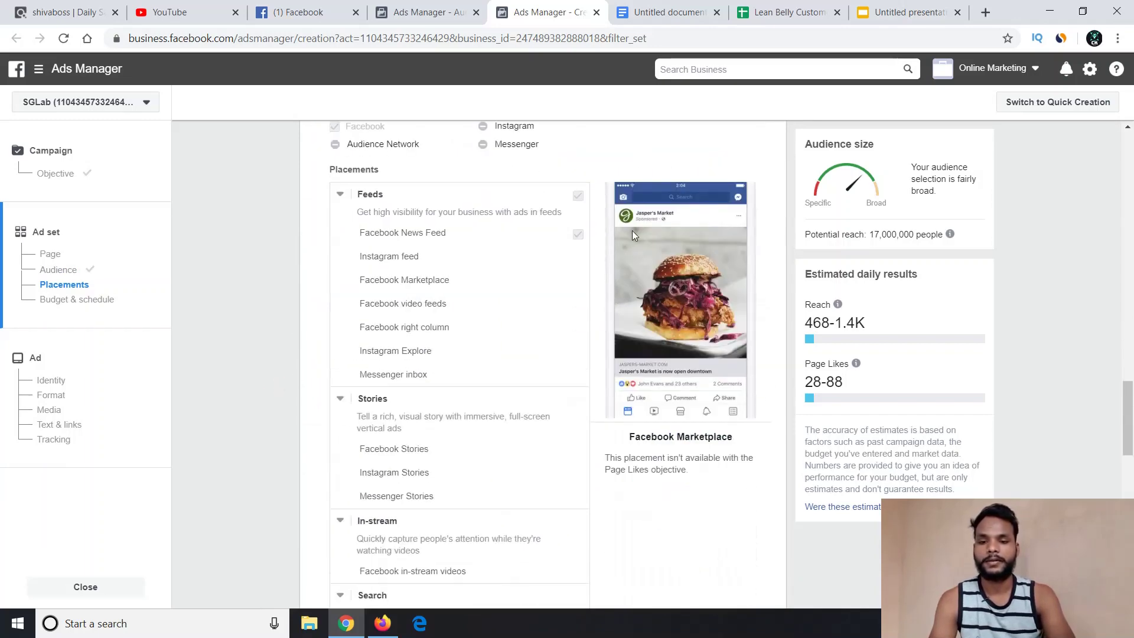
scroll(632, 234, "down", 1)
scroll(631, 233, "down", 10)
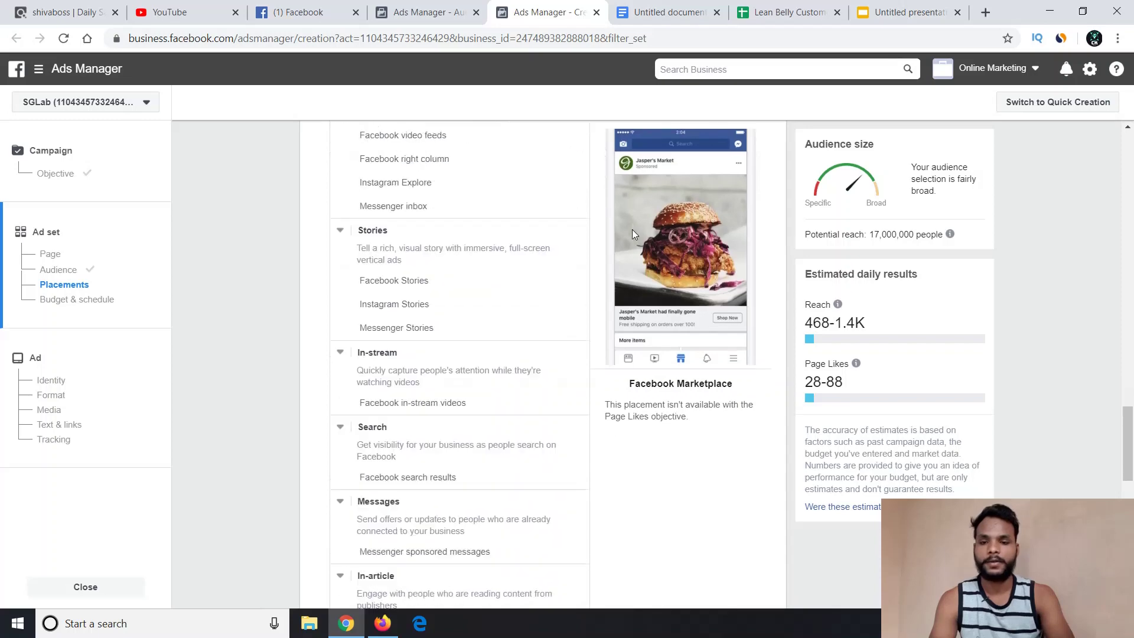
Set the ad set's daily budget to ₹500.00
scroll(632, 234, "down", 5)
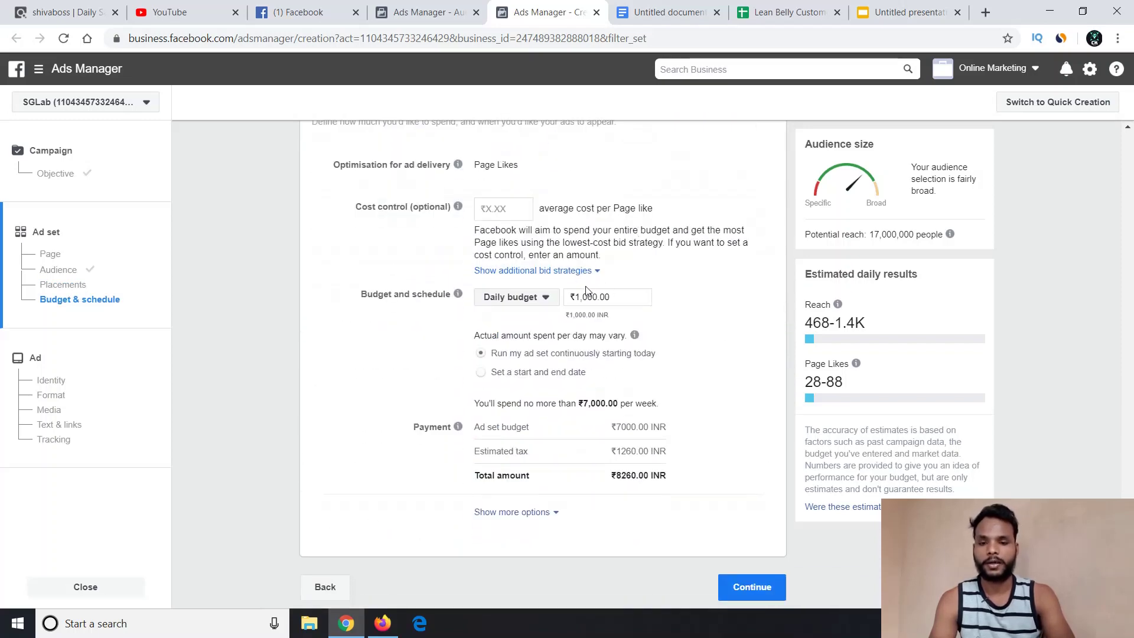
left_click(593, 296)
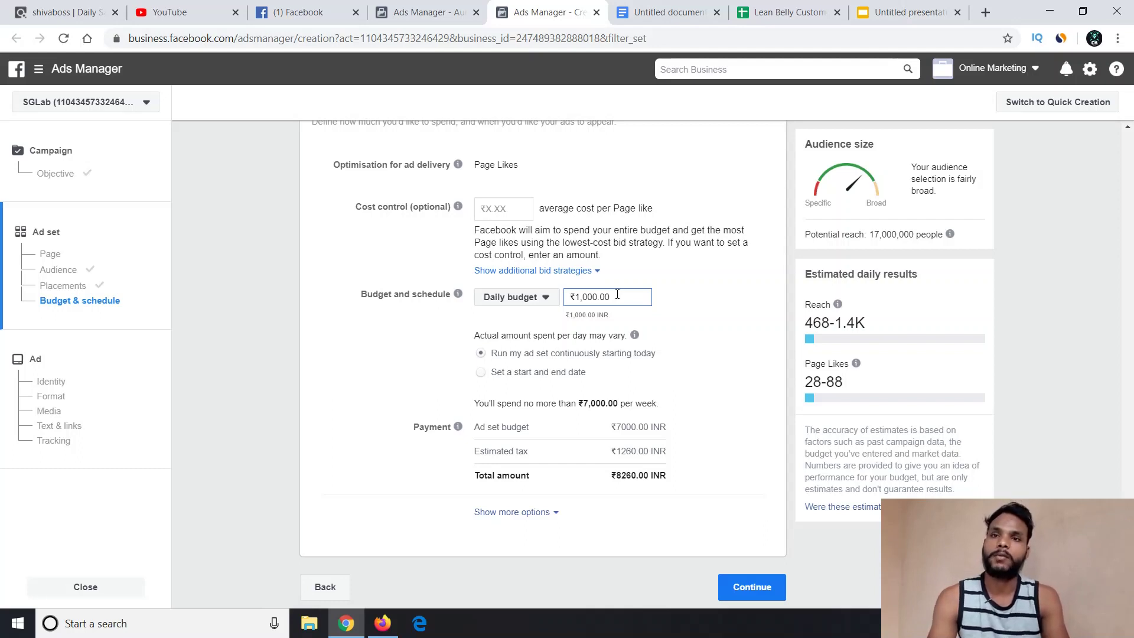
key("Delete")
key("Delete")
key("Delete")
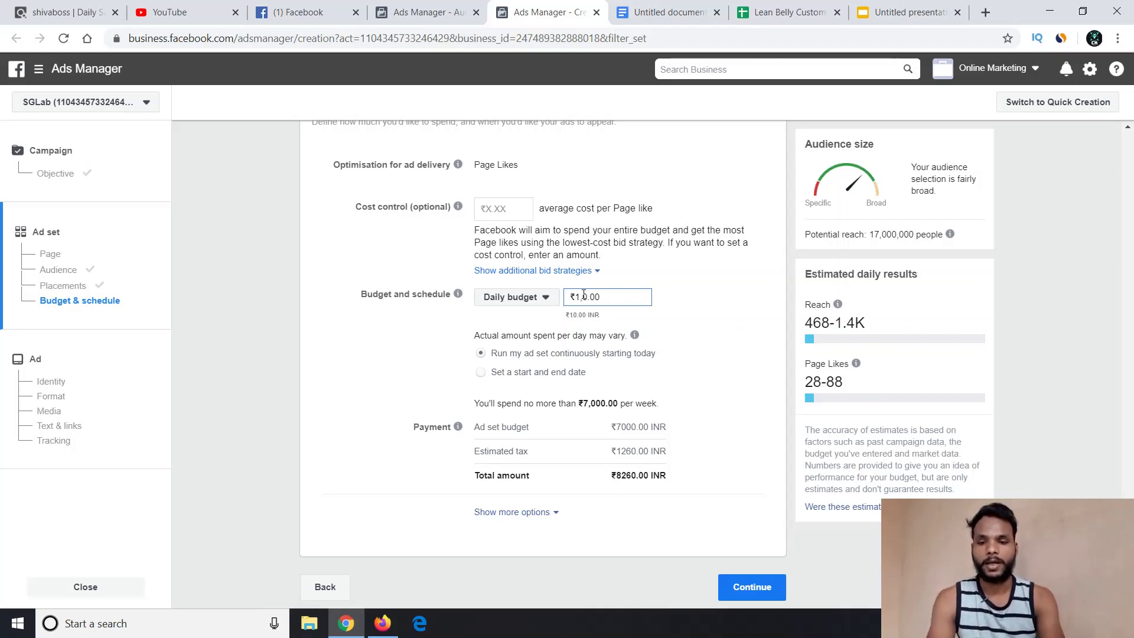
key("BackSpace")
key("BackSpace")
type("500")
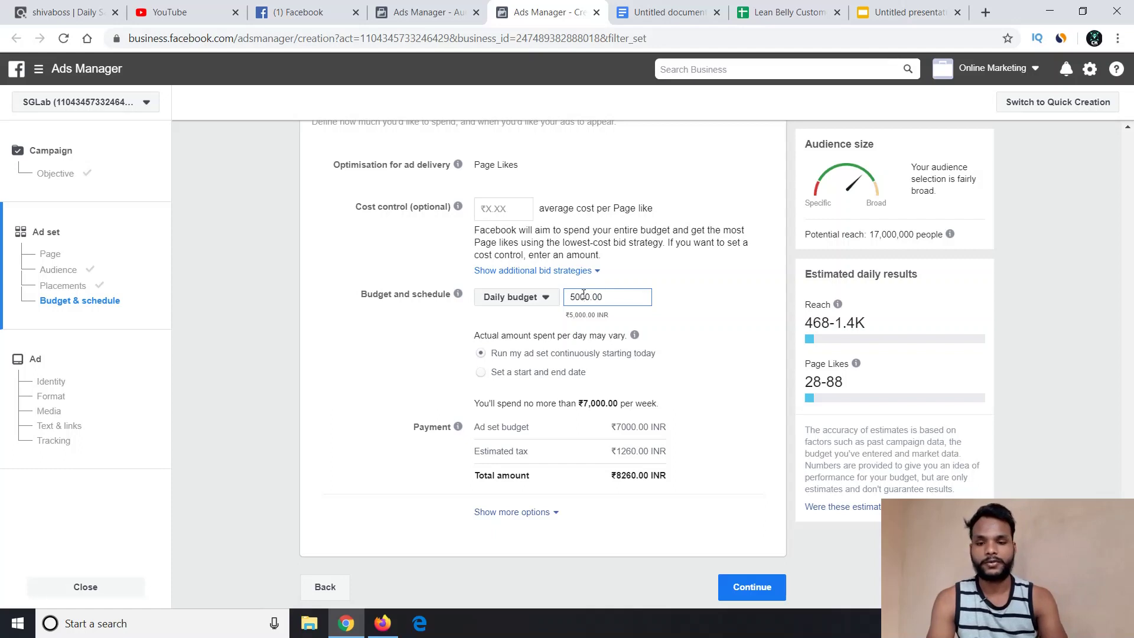
key("BackSpace")
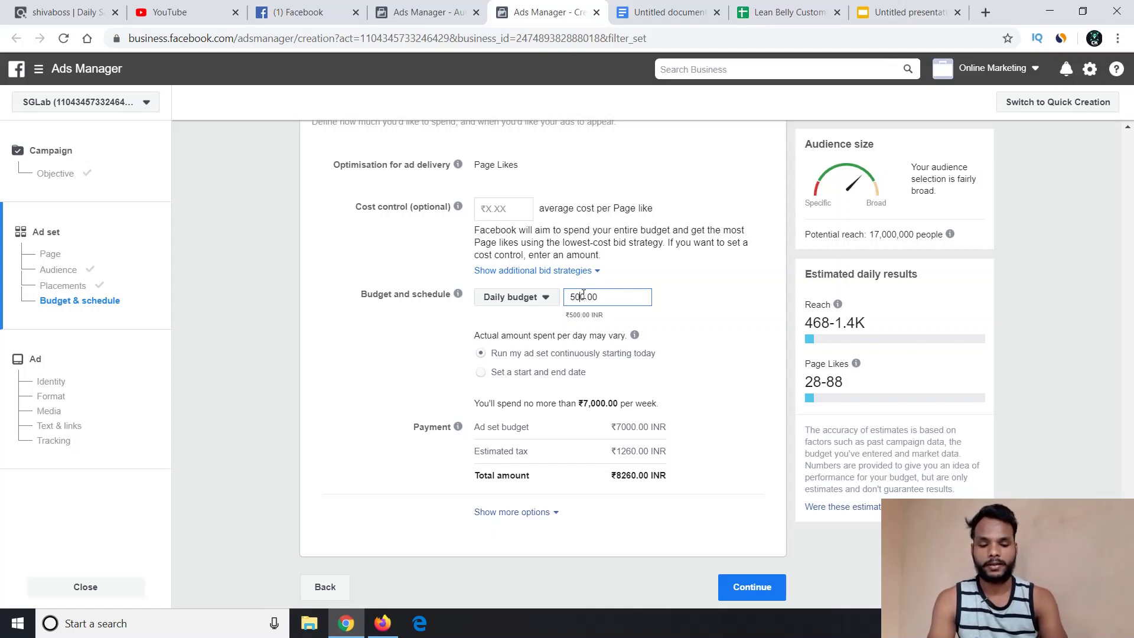
left_click(332, 372)
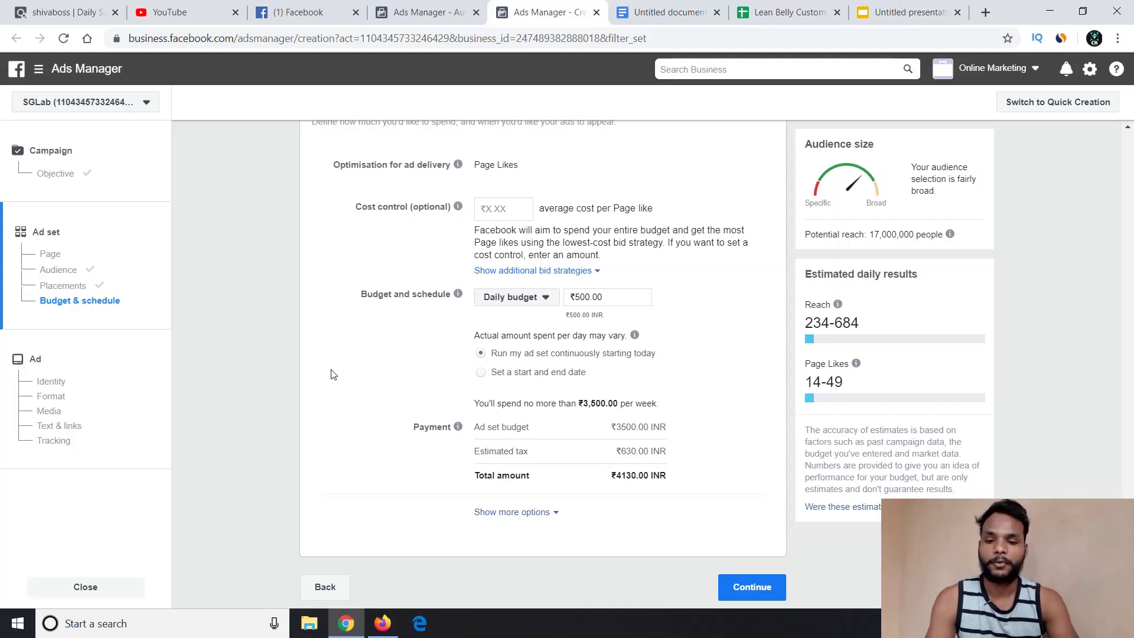
left_click(371, 347)
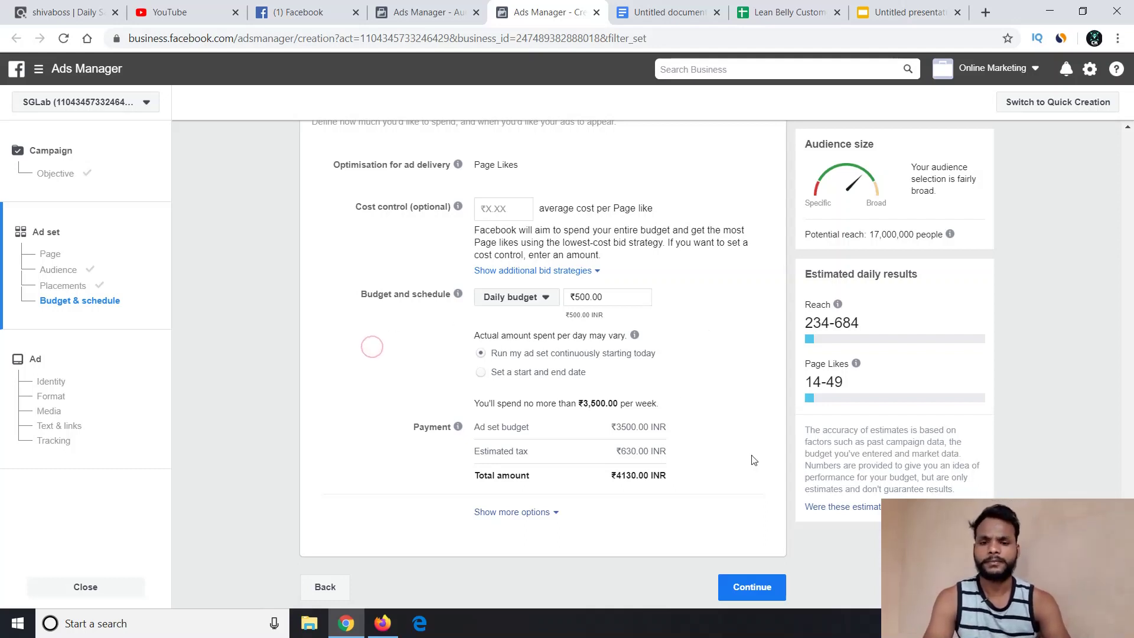
Continue to the ad setup, check the identity and format, and dismiss the new templates suggestion in the Media section
left_click(752, 589)
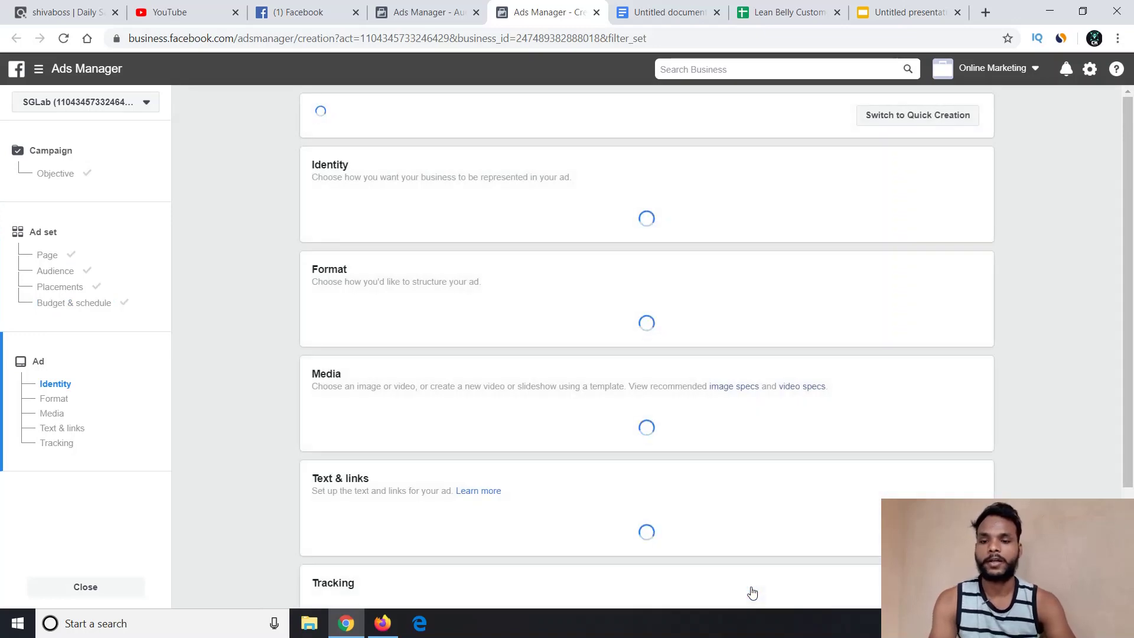
left_click(287, 232)
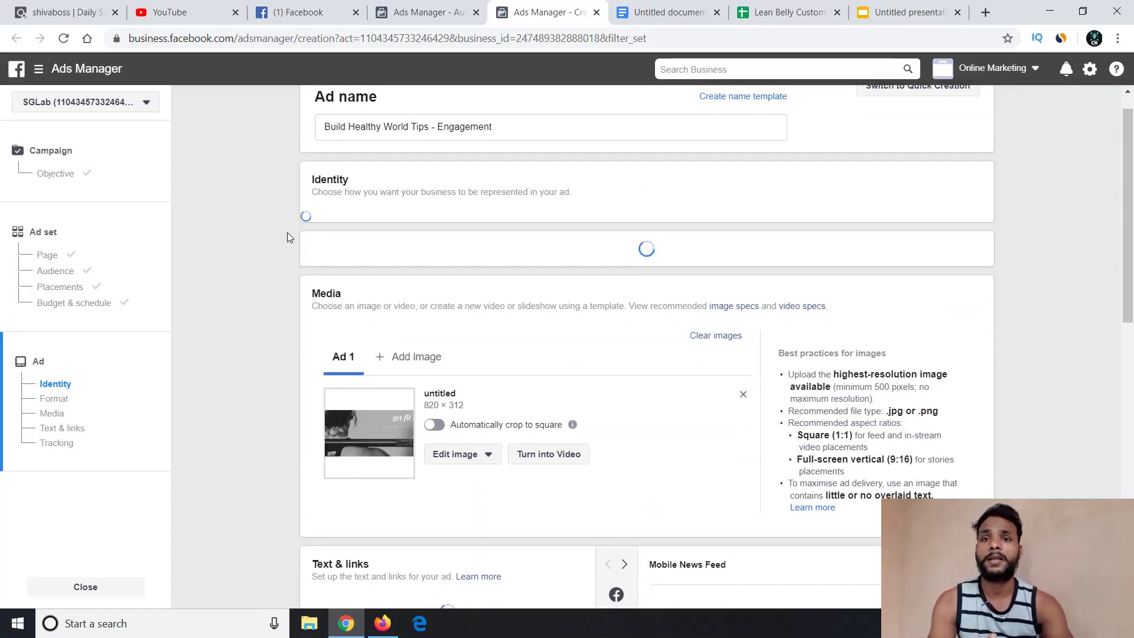
left_click(298, 266)
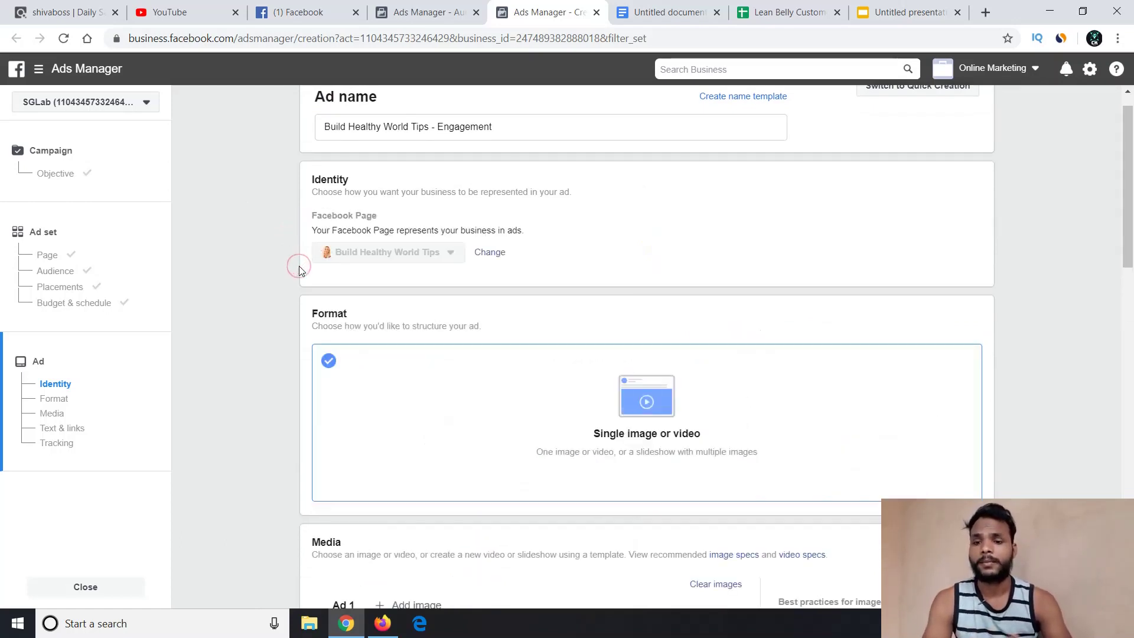
scroll(299, 266, "down", 2)
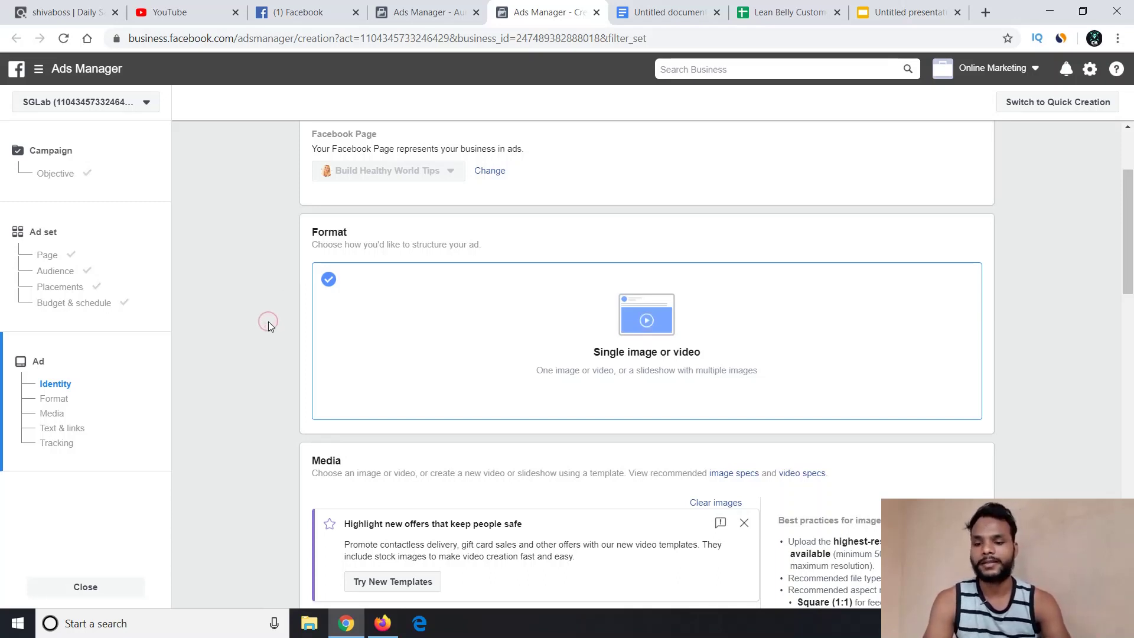
scroll(269, 324, "down", 1)
scroll(268, 321, "down", 3)
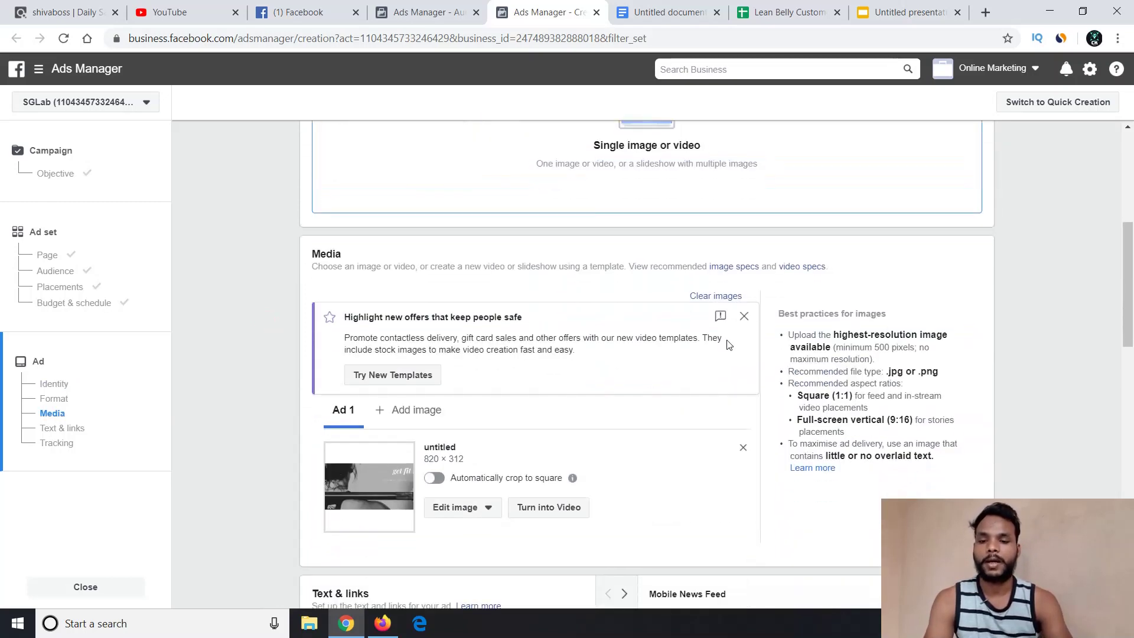
left_click(744, 319)
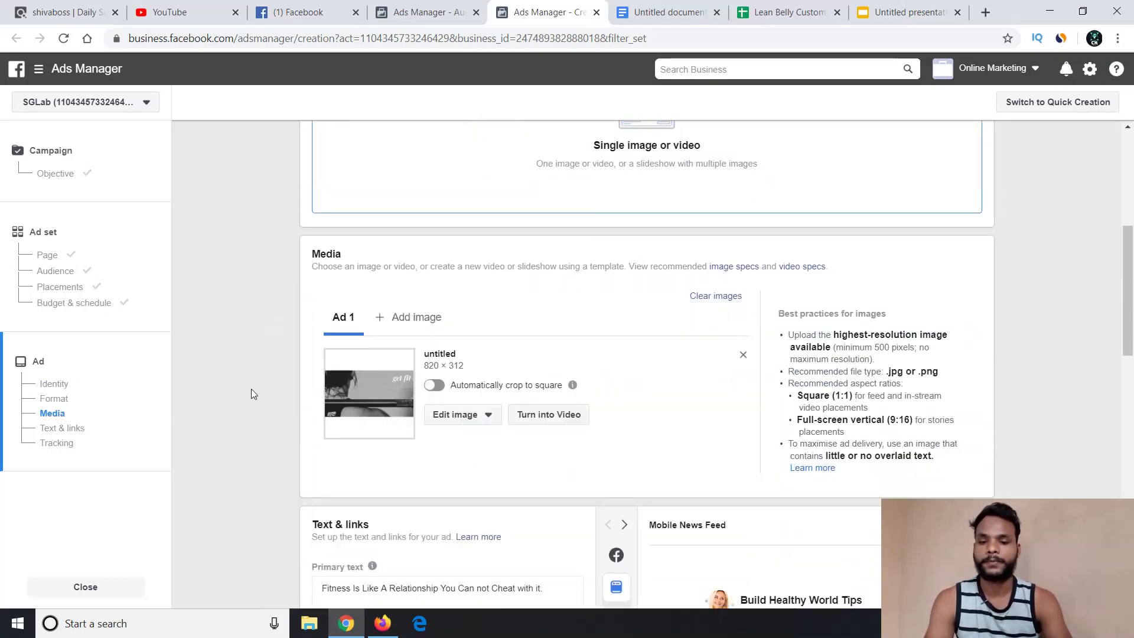
Start changing the ad's image and search the stock photos for "fitness"
scroll(251, 388, "down", 2)
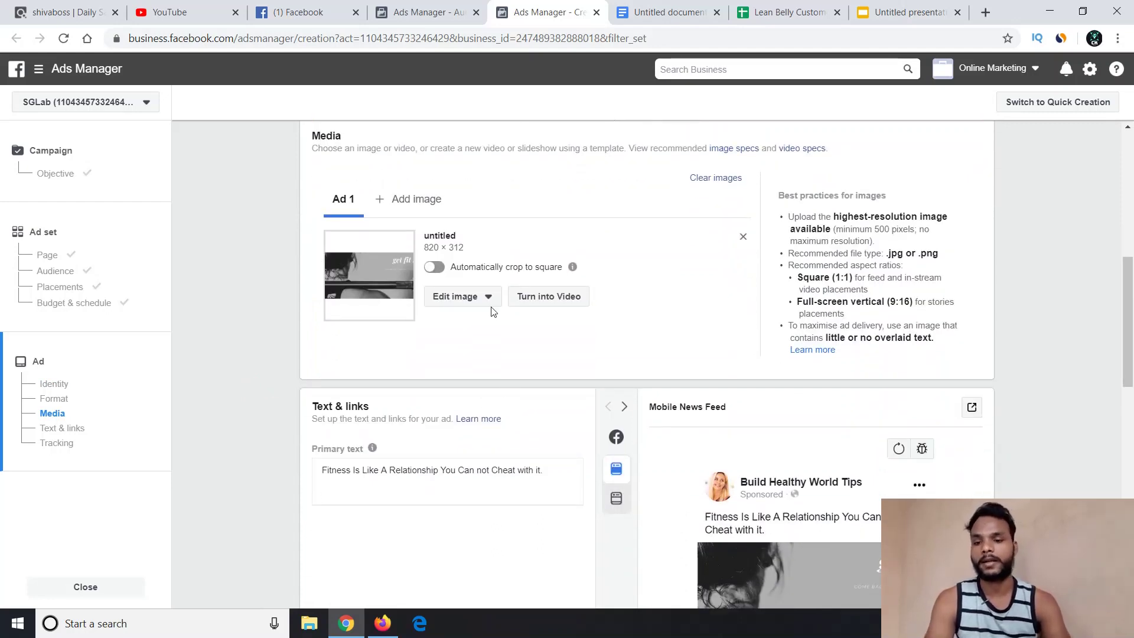
left_click(456, 304)
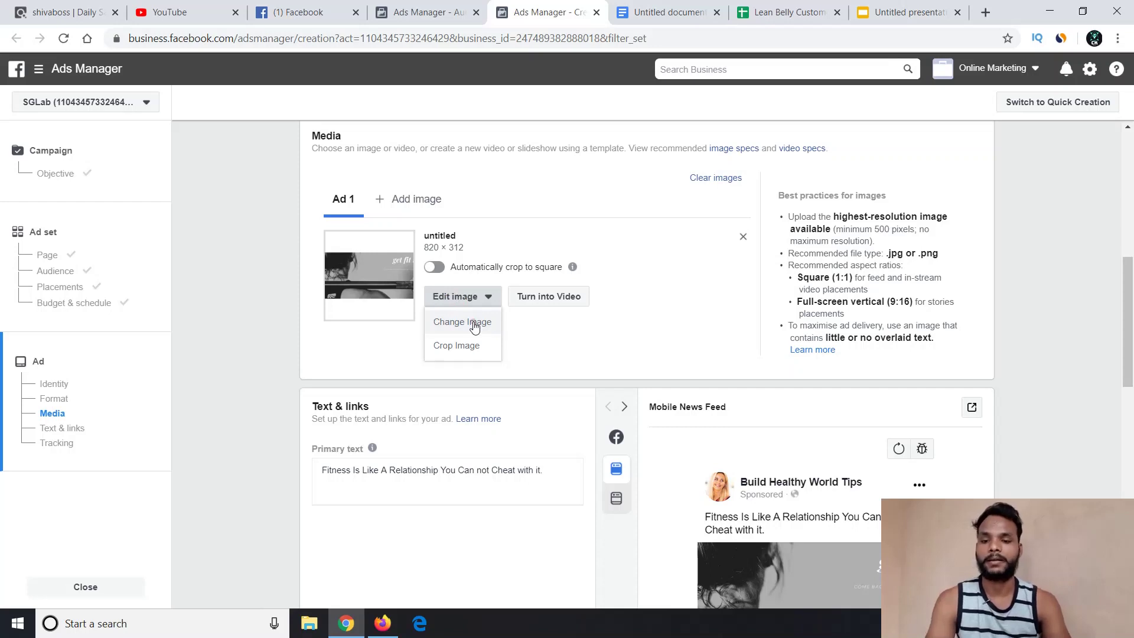
left_click(474, 326)
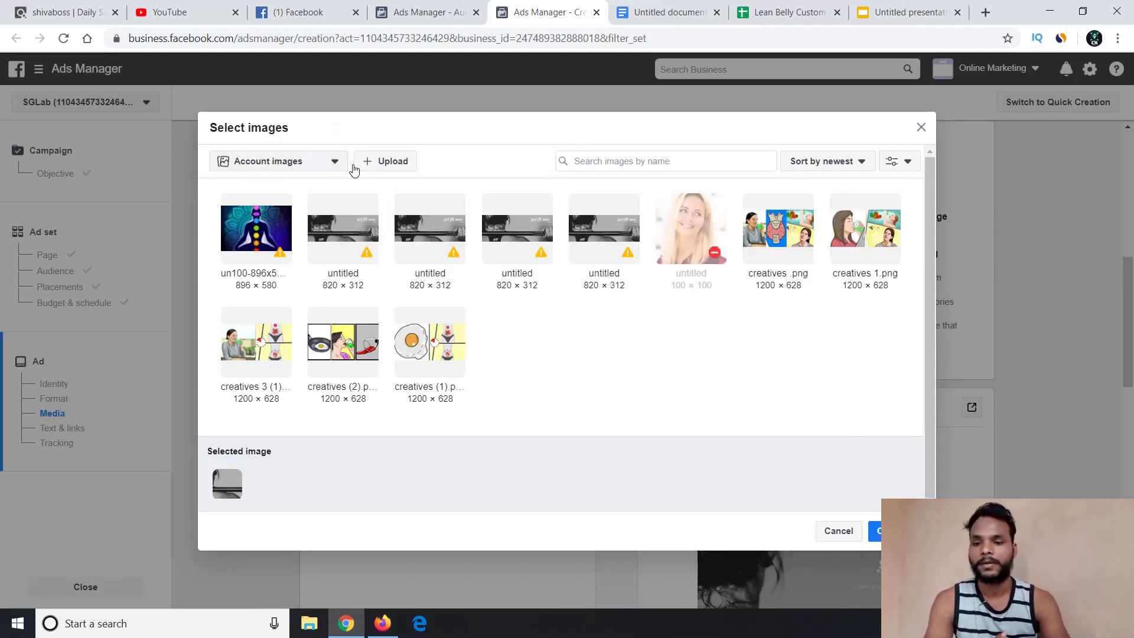
left_click(311, 162)
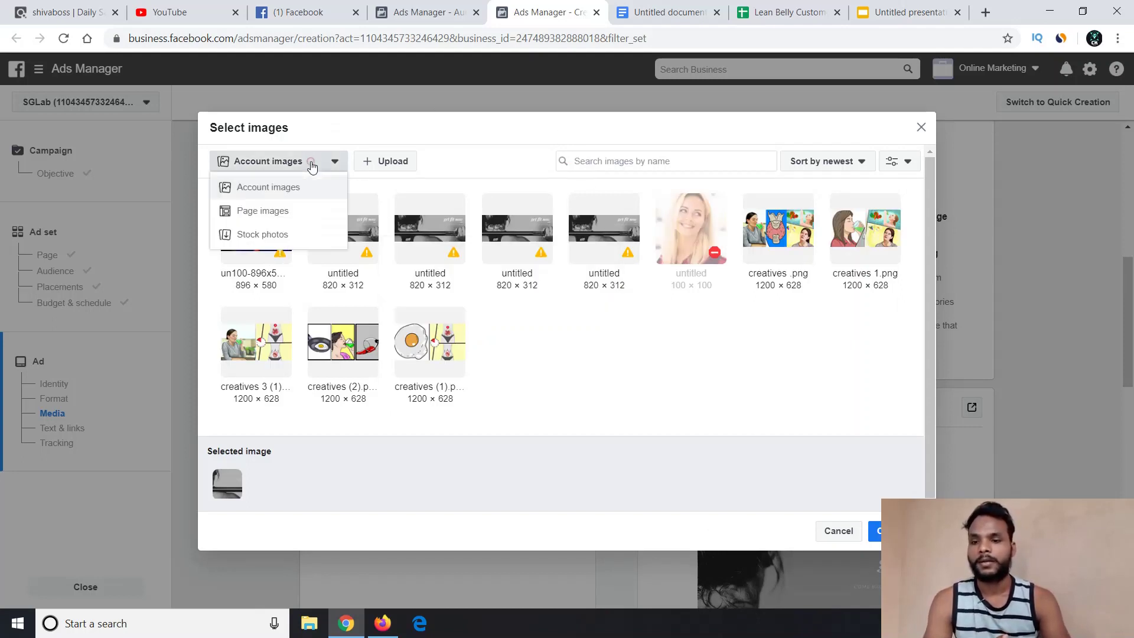
left_click(263, 234)
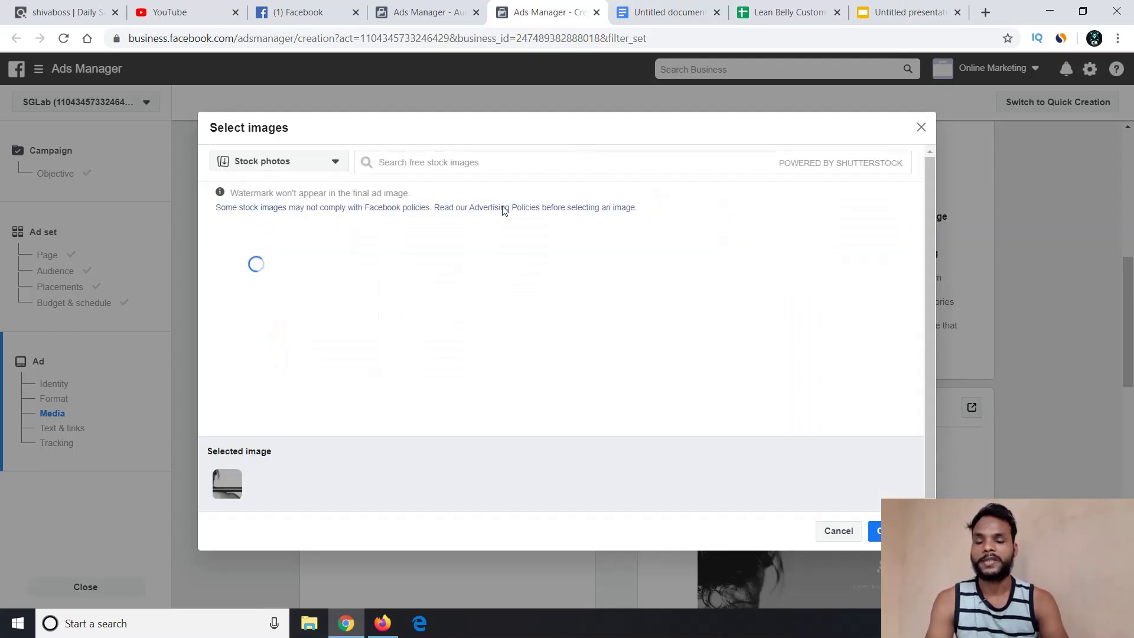
left_click(452, 165)
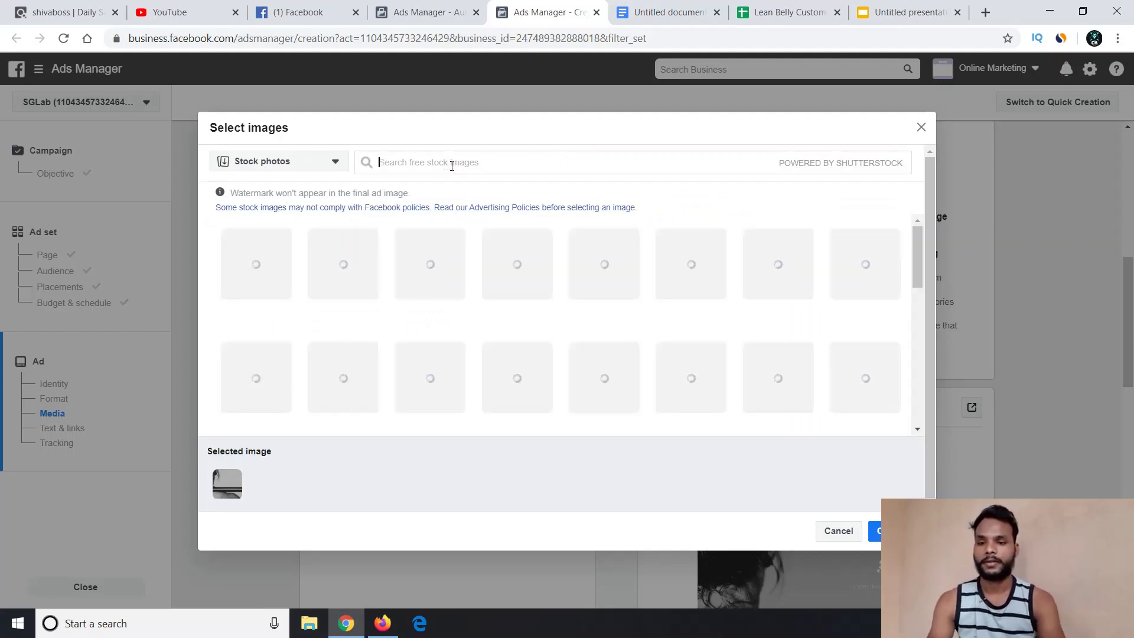
type("fitn")
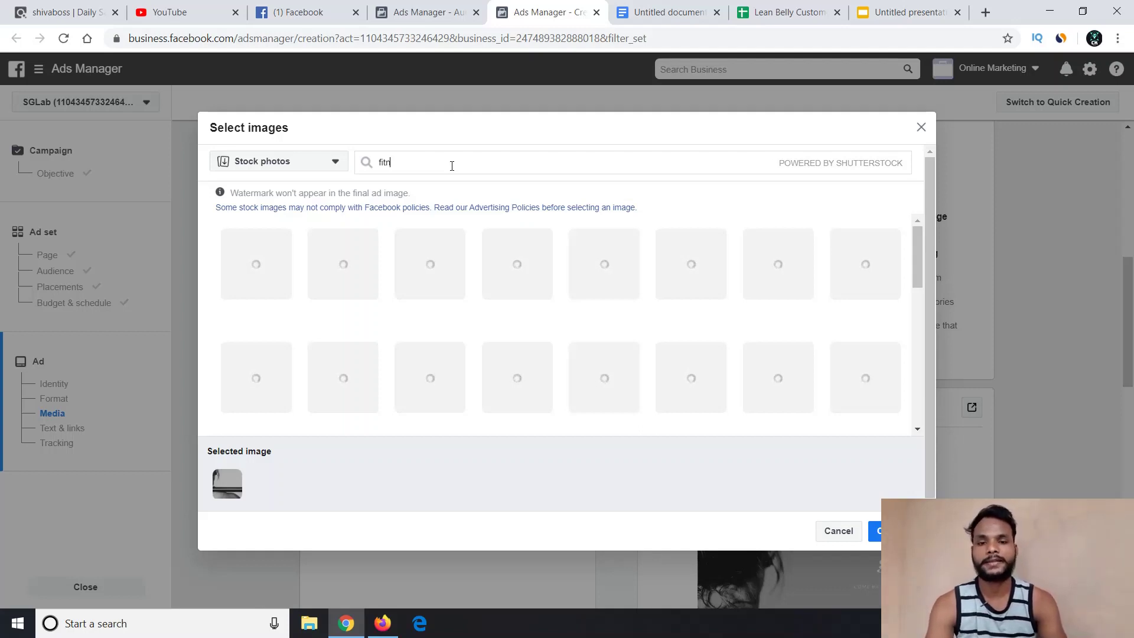
type("ess")
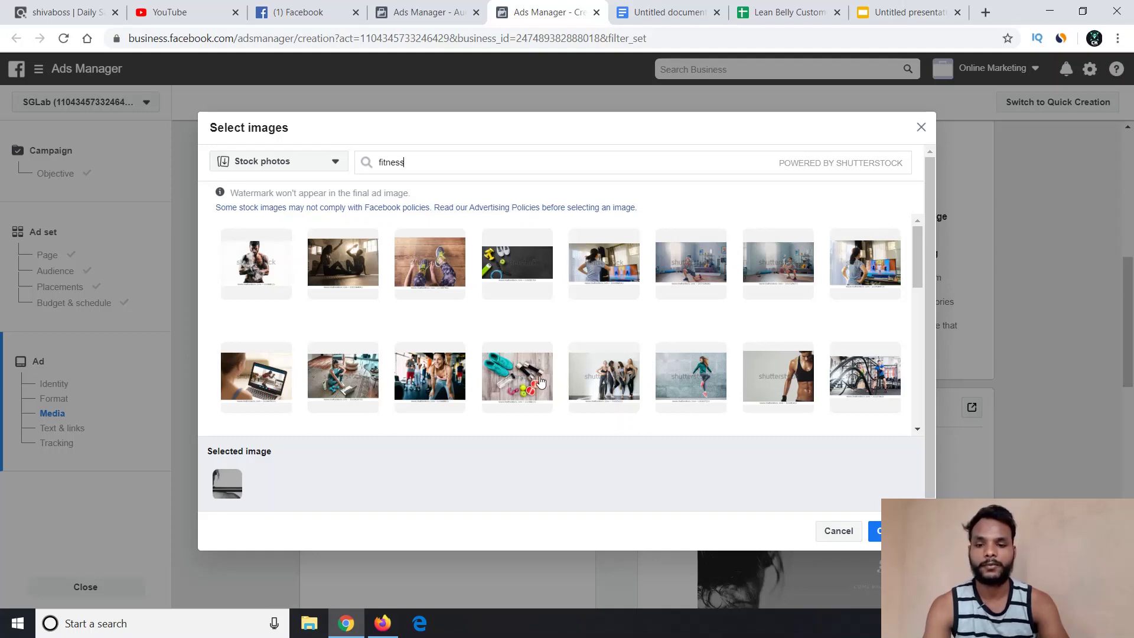
Use the 1000 × 671 stock photo of teal sneakers, dumbbells and fruit as the ad image
left_click(511, 383)
left_click(511, 383)
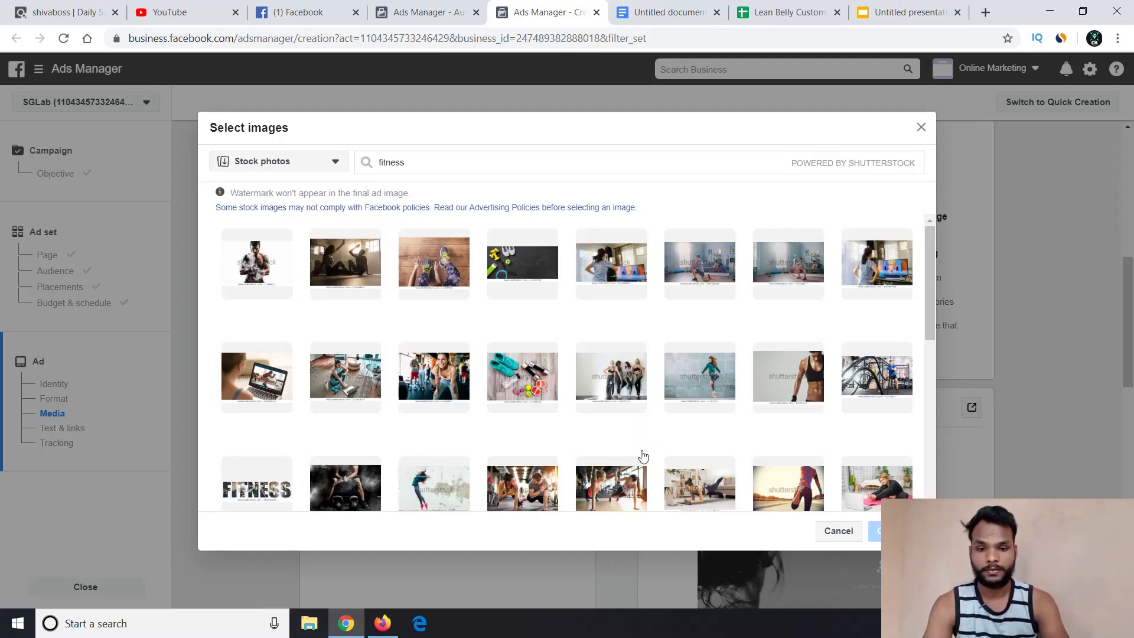
left_click(540, 401)
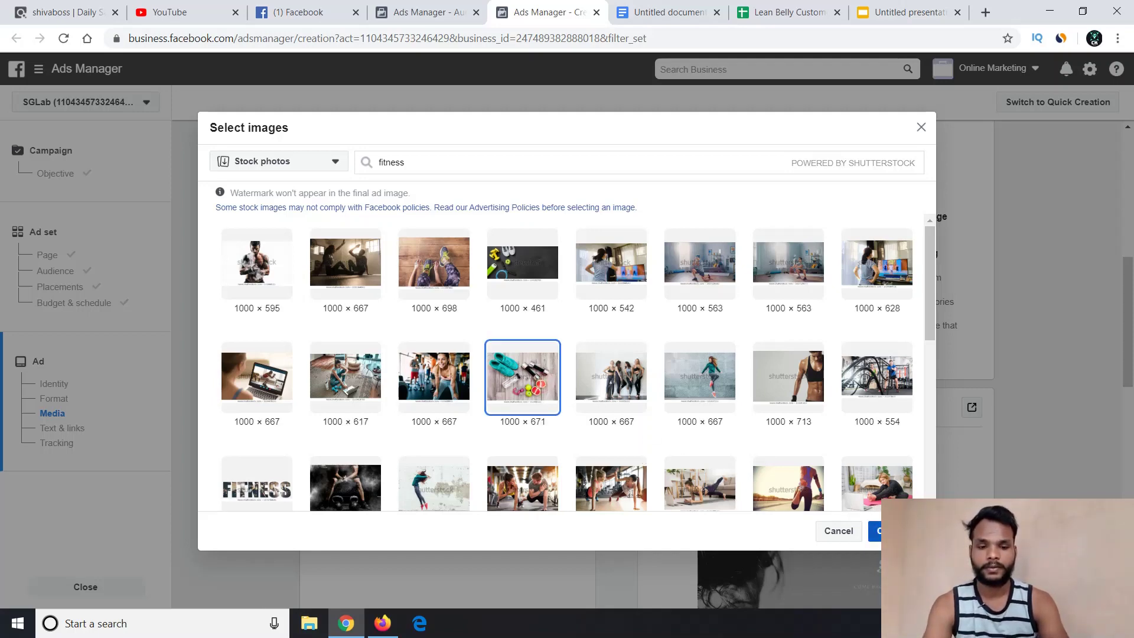
left_click(875, 531)
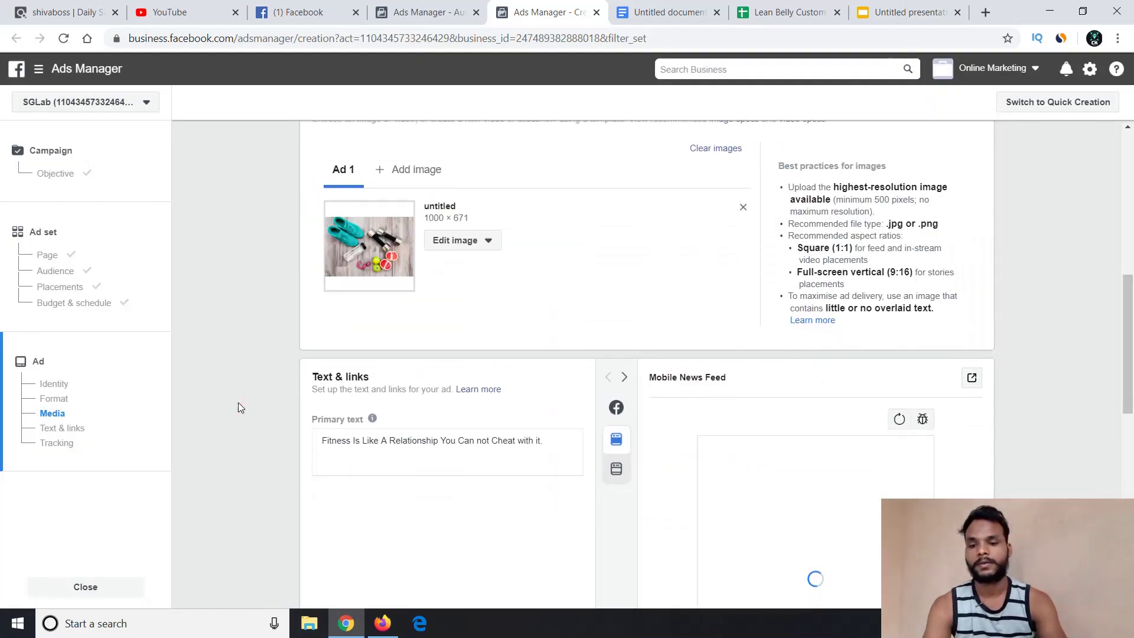
Replace the ad's primary text with "get Daily fitness tips."
triple_click(416, 441)
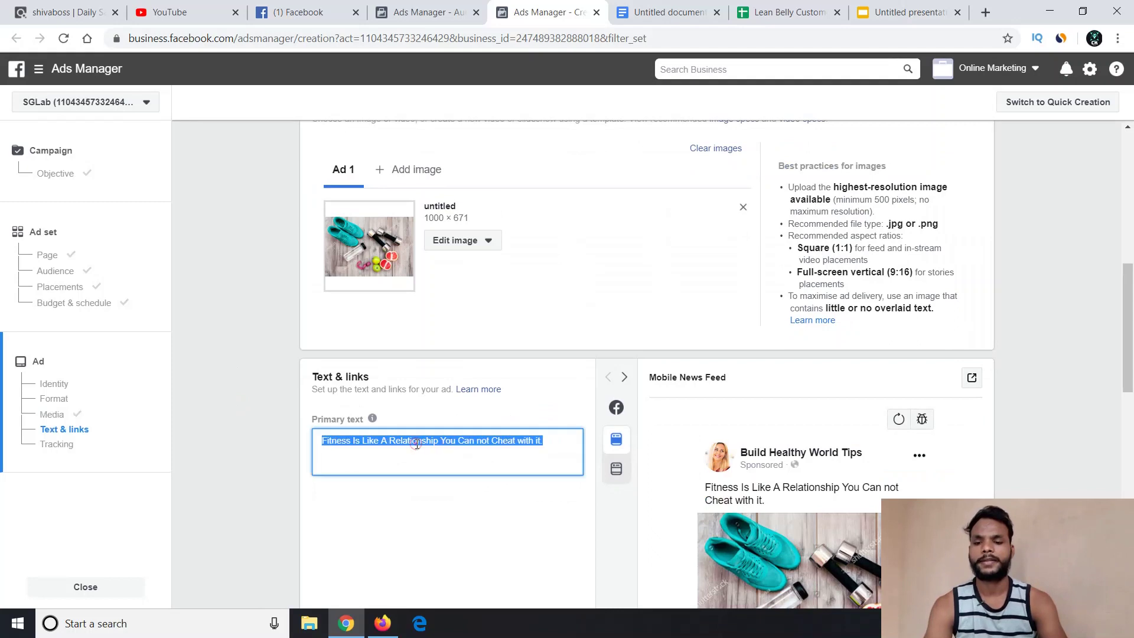
left_click(417, 443)
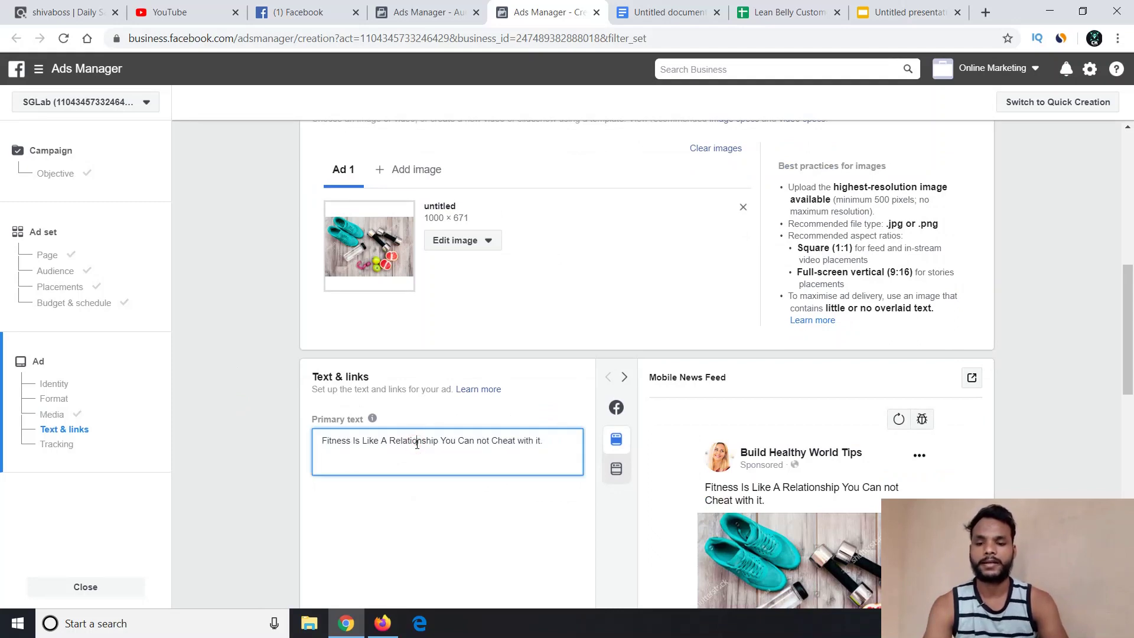
left_click(356, 534)
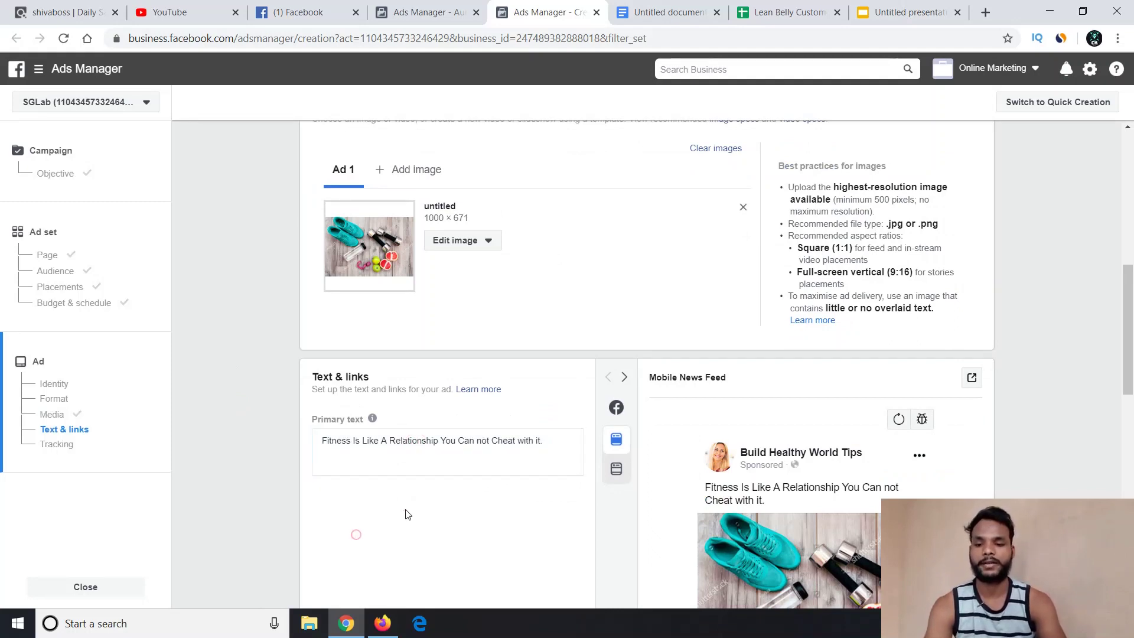
left_click(449, 447)
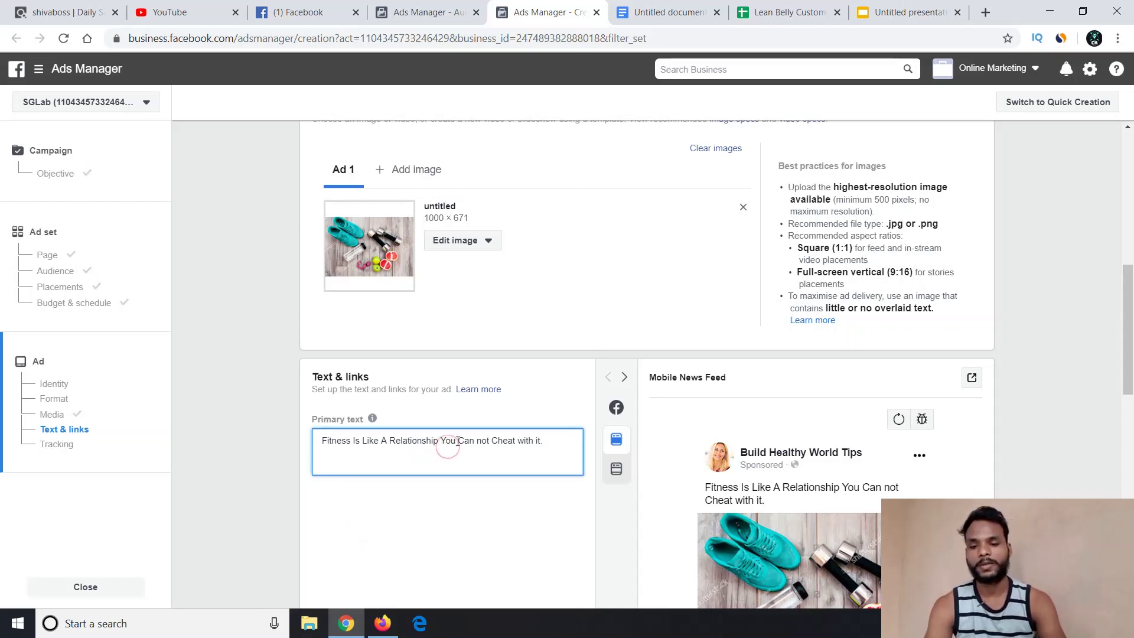
triple_click(458, 440)
key("BackSpace")
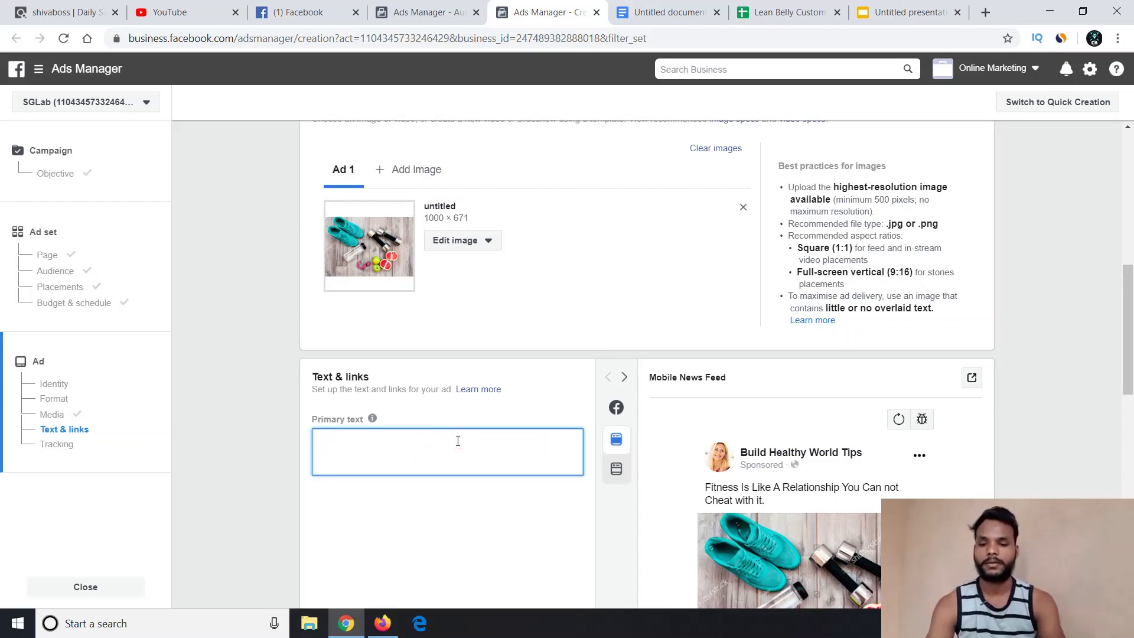
type("Da")
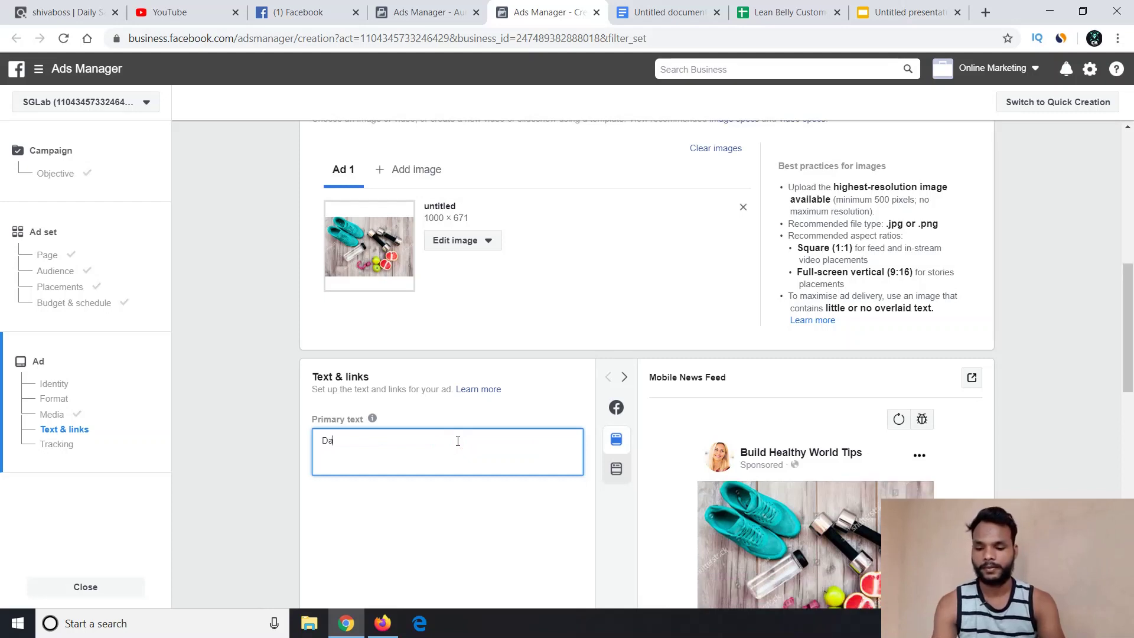
type("i")
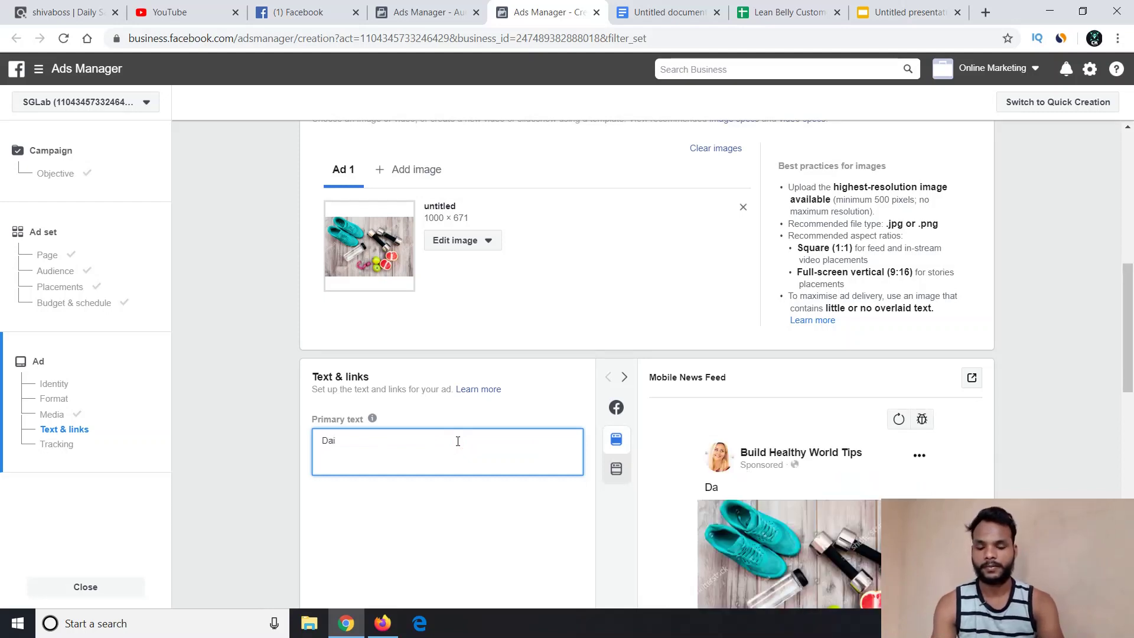
key("BackSpace")
key("BackSpace")
key("BackSpace")
type("get")
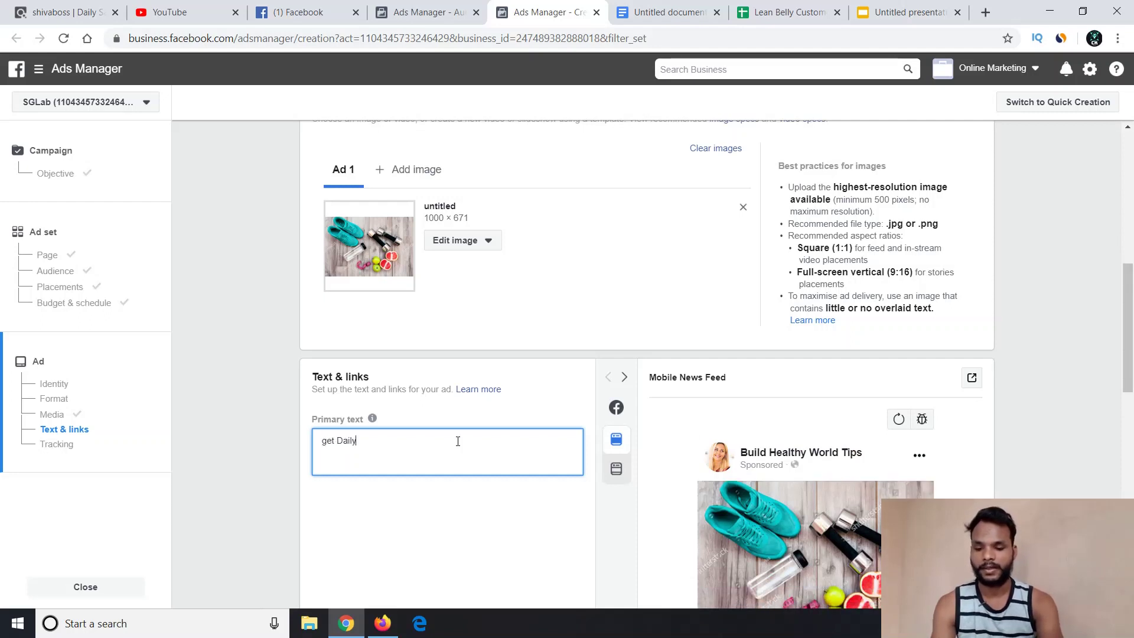
type(" Daily fitness")
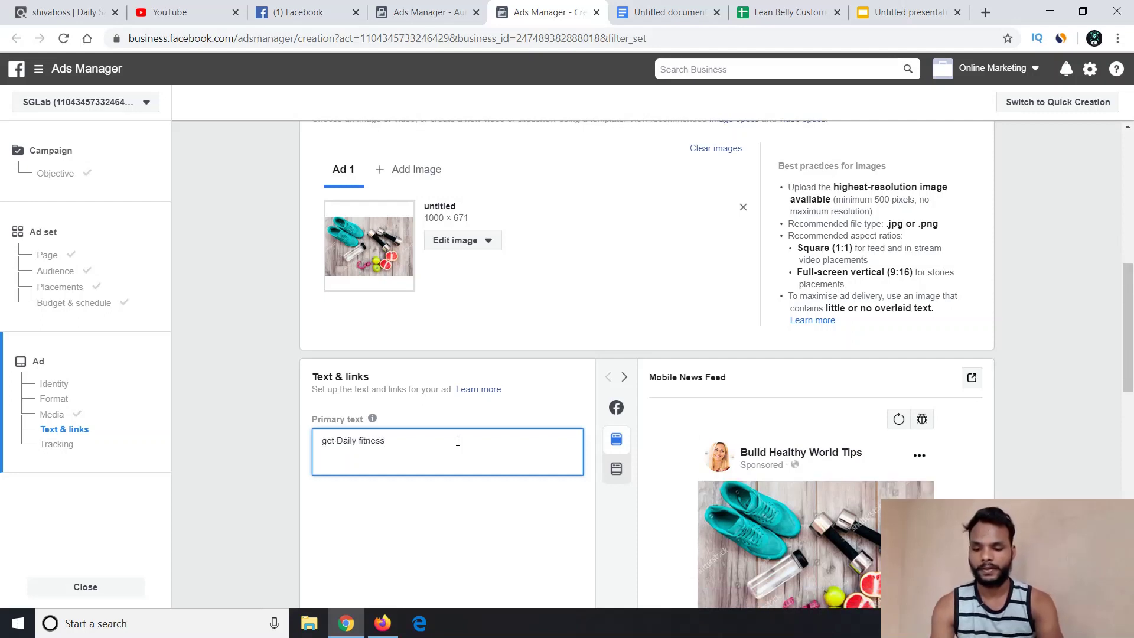
type(" tips.")
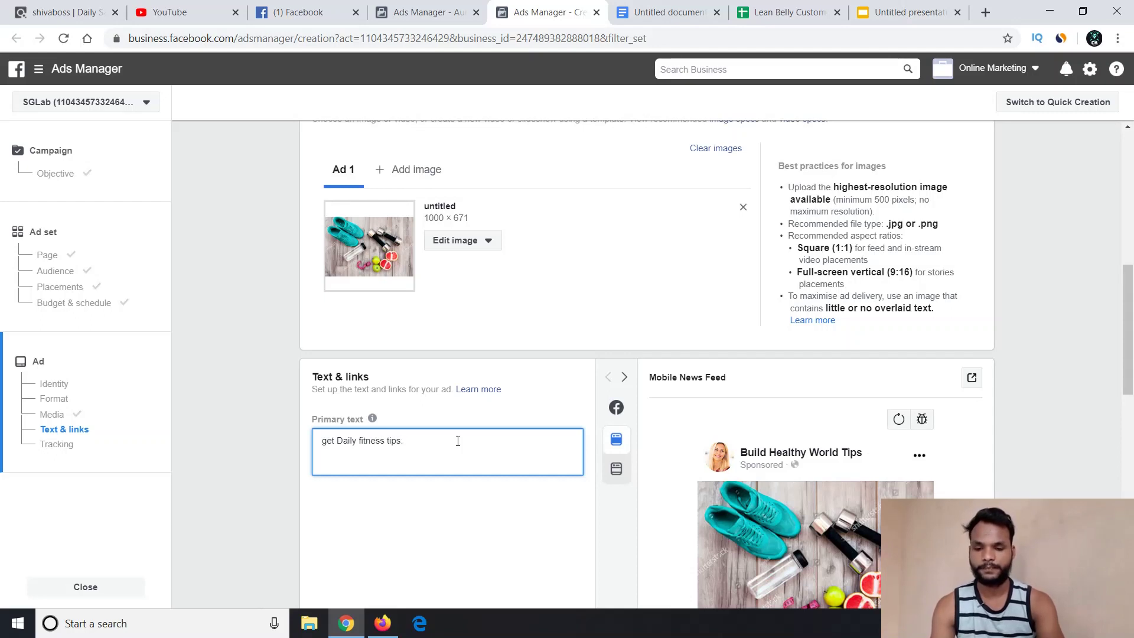
left_click(256, 481)
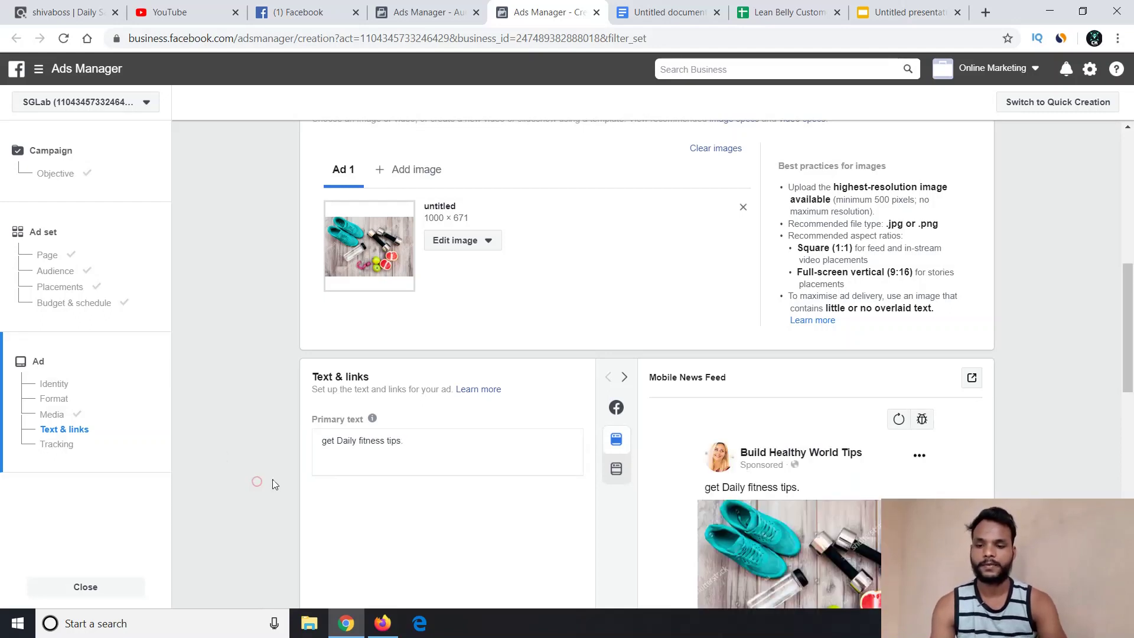
left_click(238, 447)
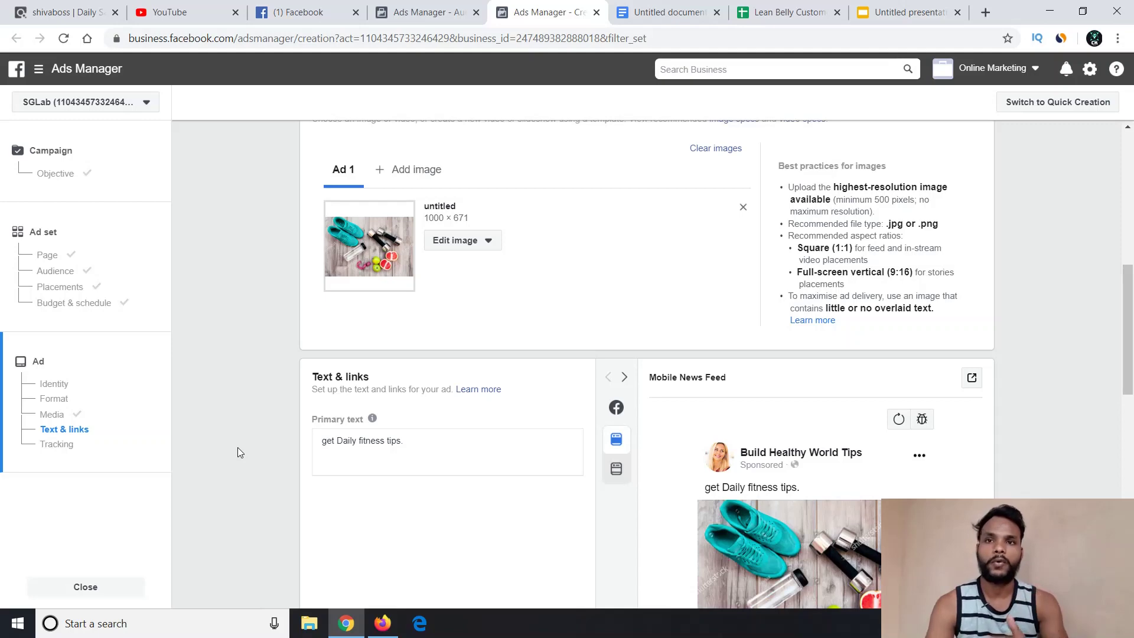
Check the ad preview and Tracking section, and change the ad set's promoted Facebook Page to Daily Fitness Lovers
scroll(238, 448, "down", 5)
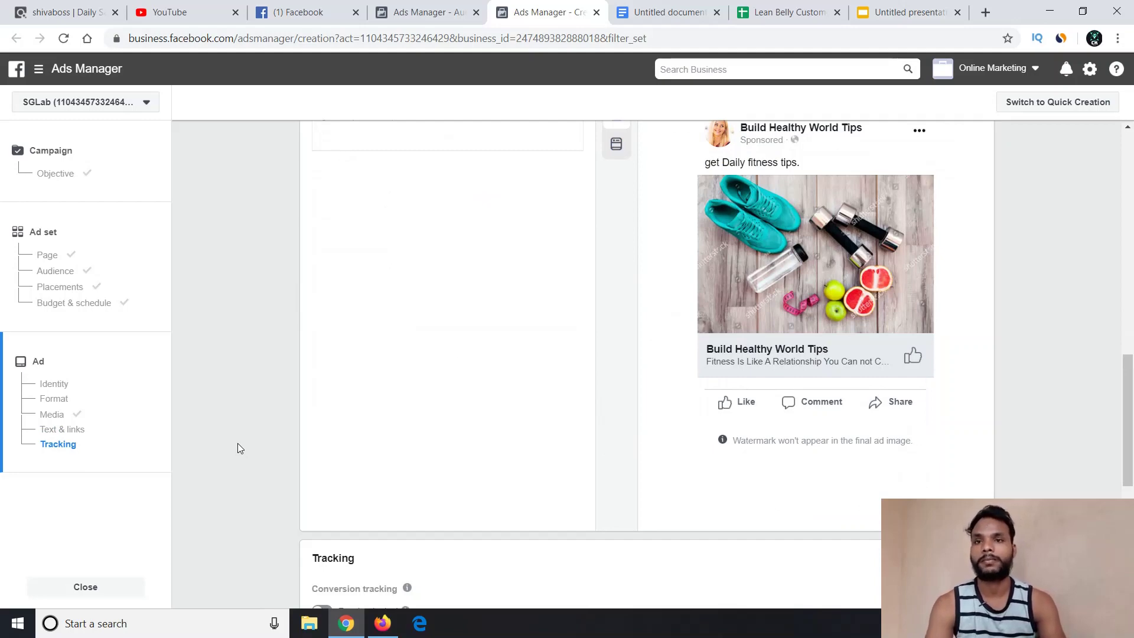
scroll(237, 444, "down", 7)
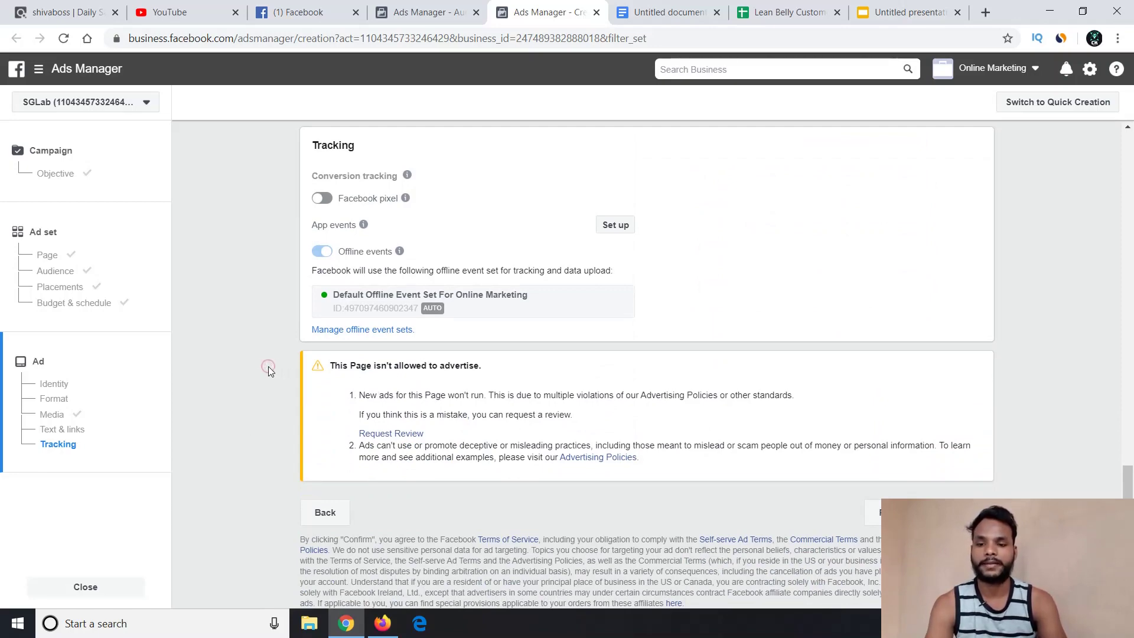
scroll(268, 366, "up", 8)
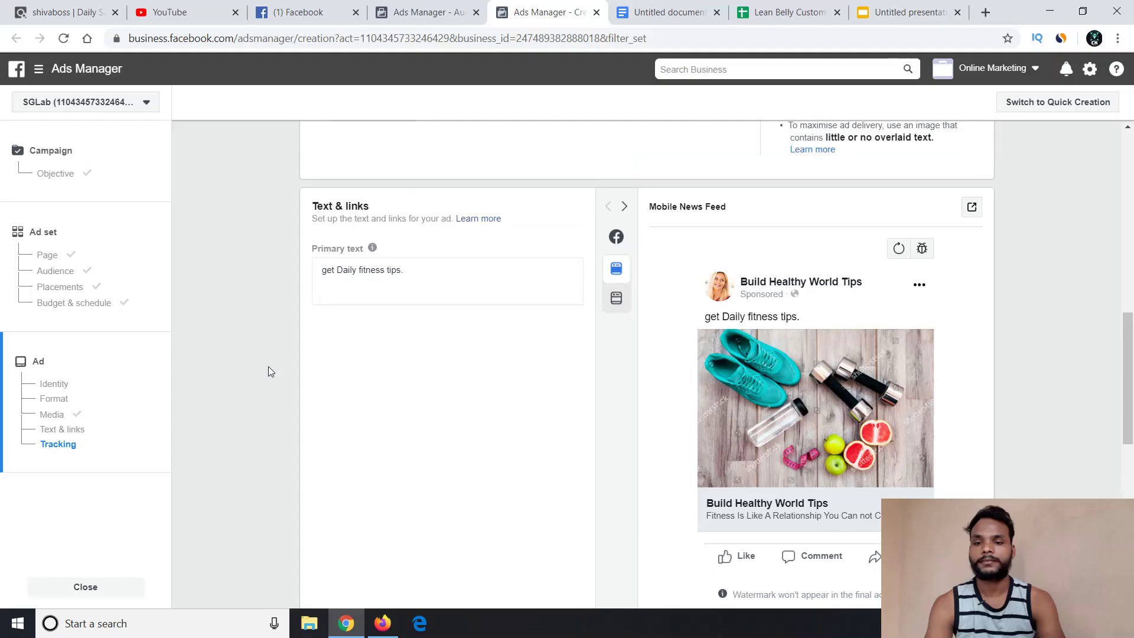
scroll(268, 366, "up", 10)
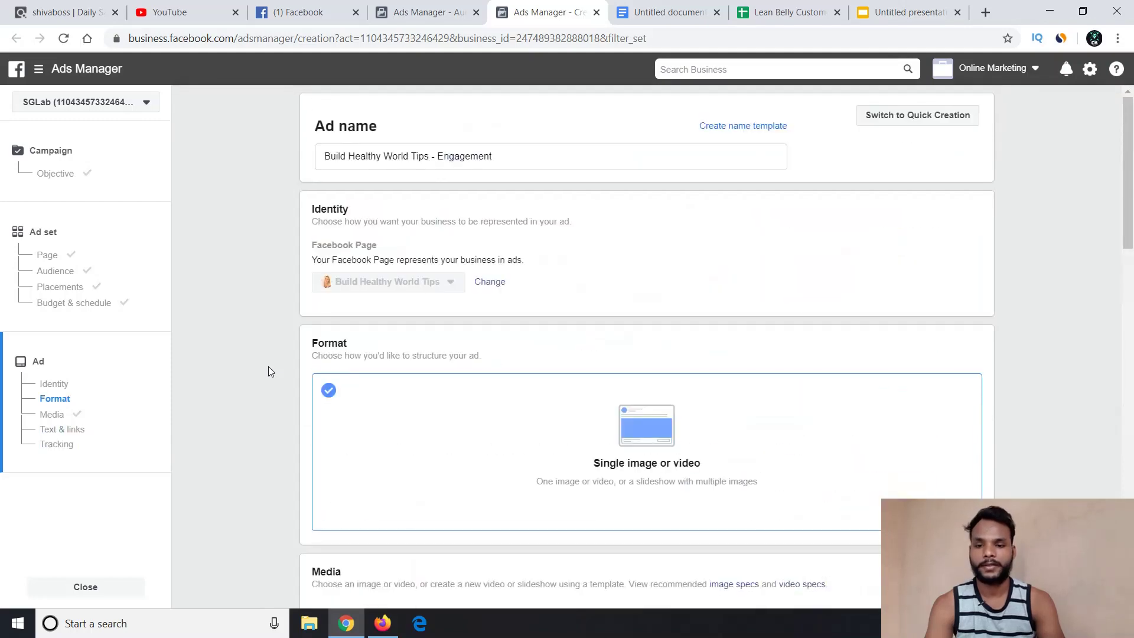
left_click(489, 286)
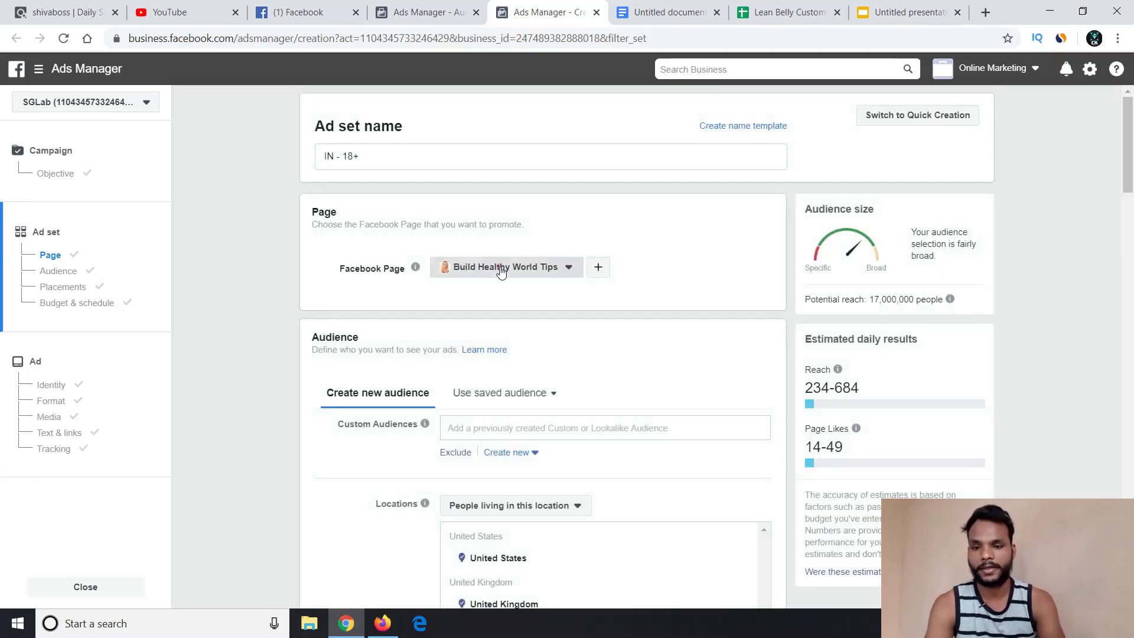
left_click(501, 269)
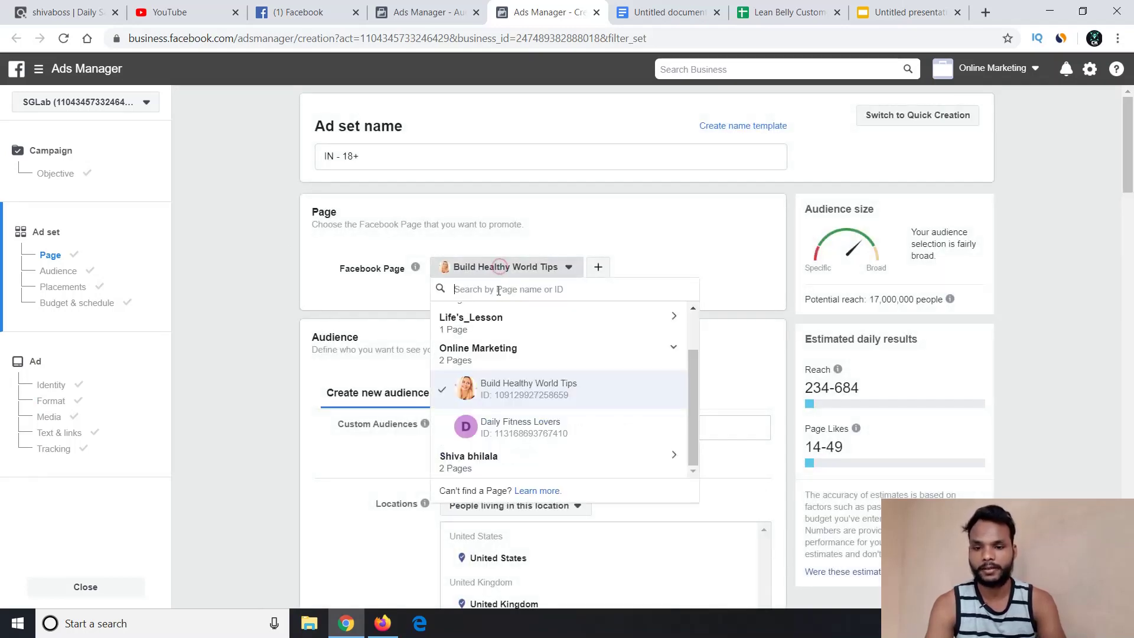
left_click(516, 434)
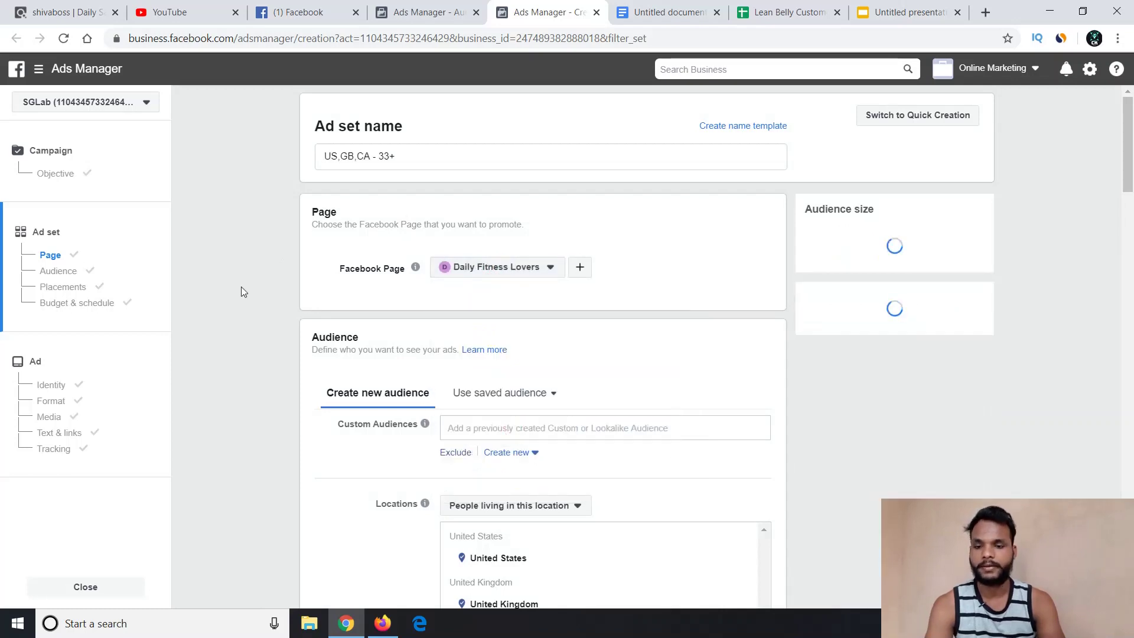
Continue from the ad set's budget settings to the ad setup and review the ad through to the Tracking section
scroll(238, 306, "down", 2)
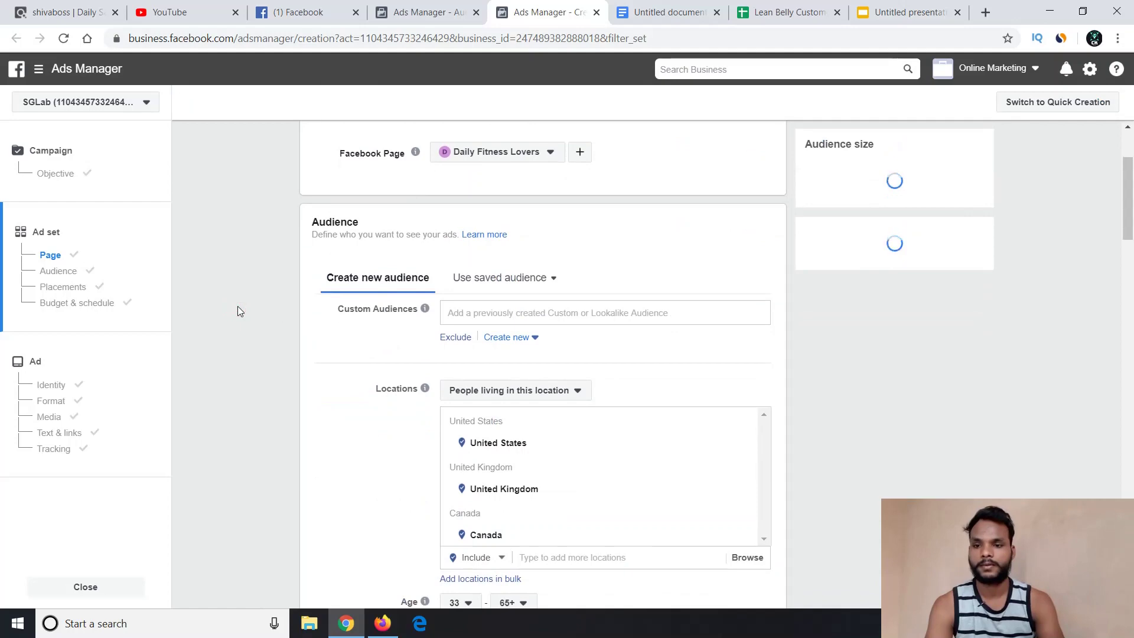
scroll(237, 306, "down", 10)
scroll(237, 306, "down", 15)
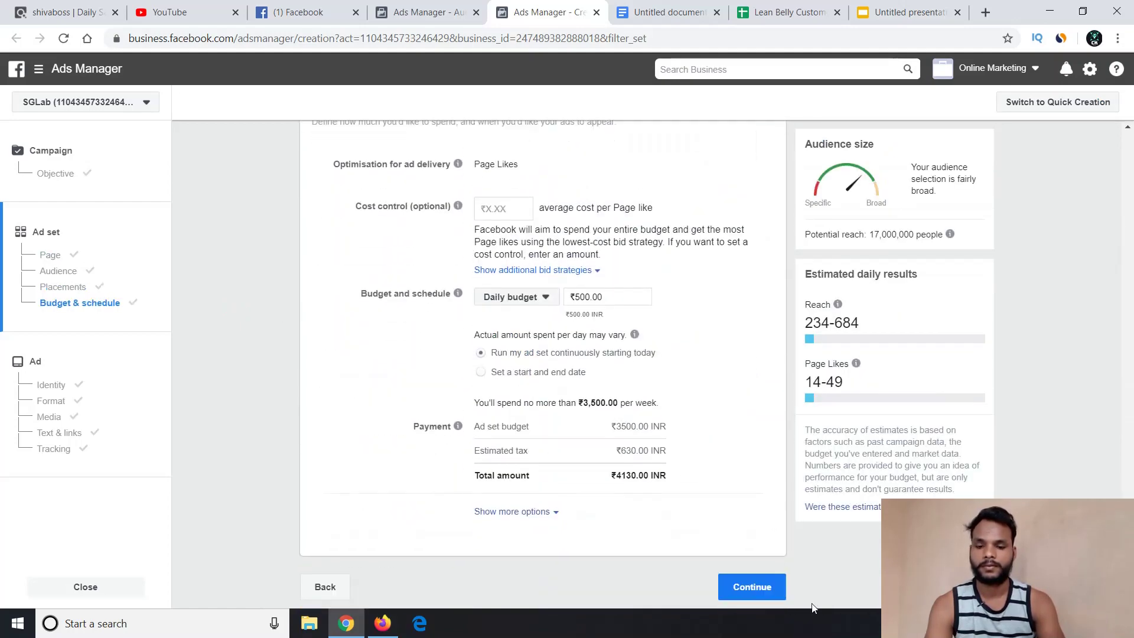
left_click(761, 593)
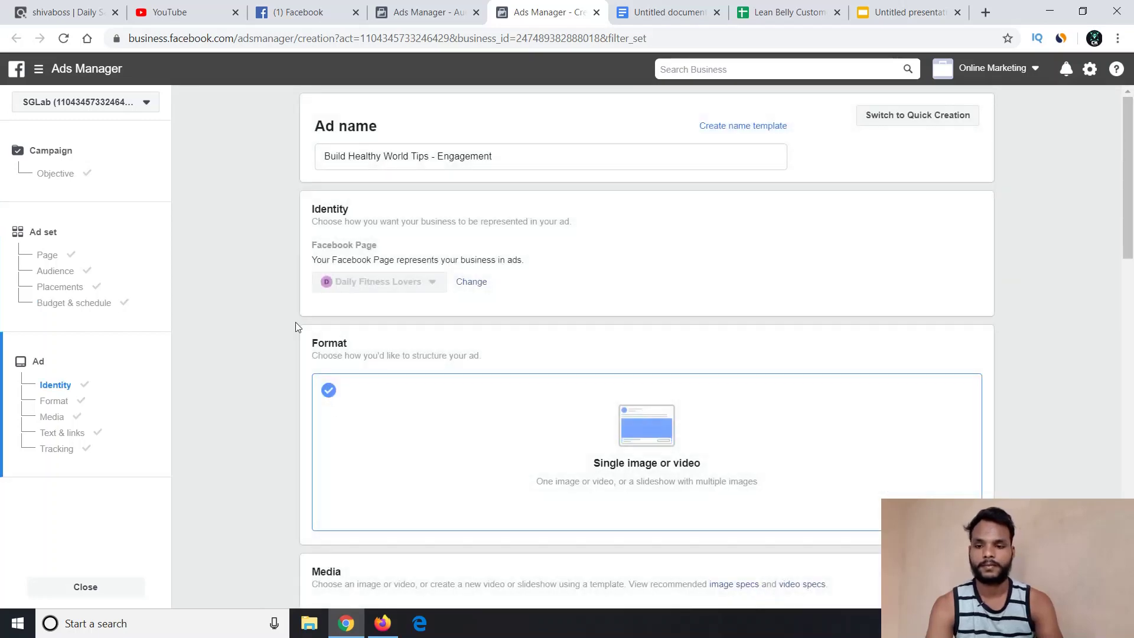
scroll(246, 299, "down", 8)
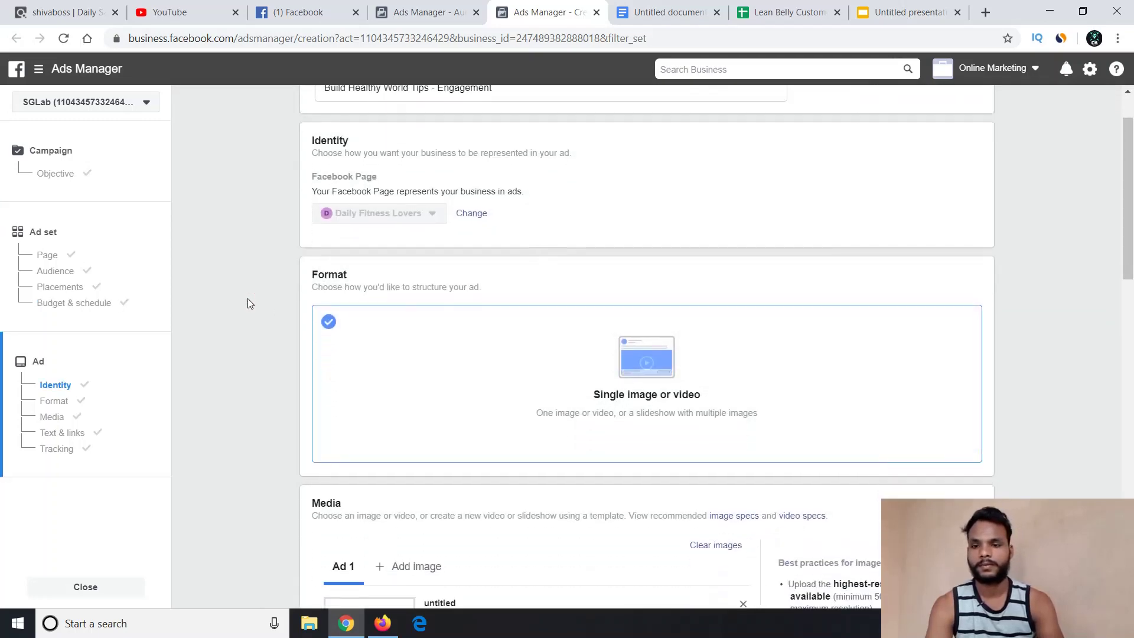
scroll(247, 299, "down", 10)
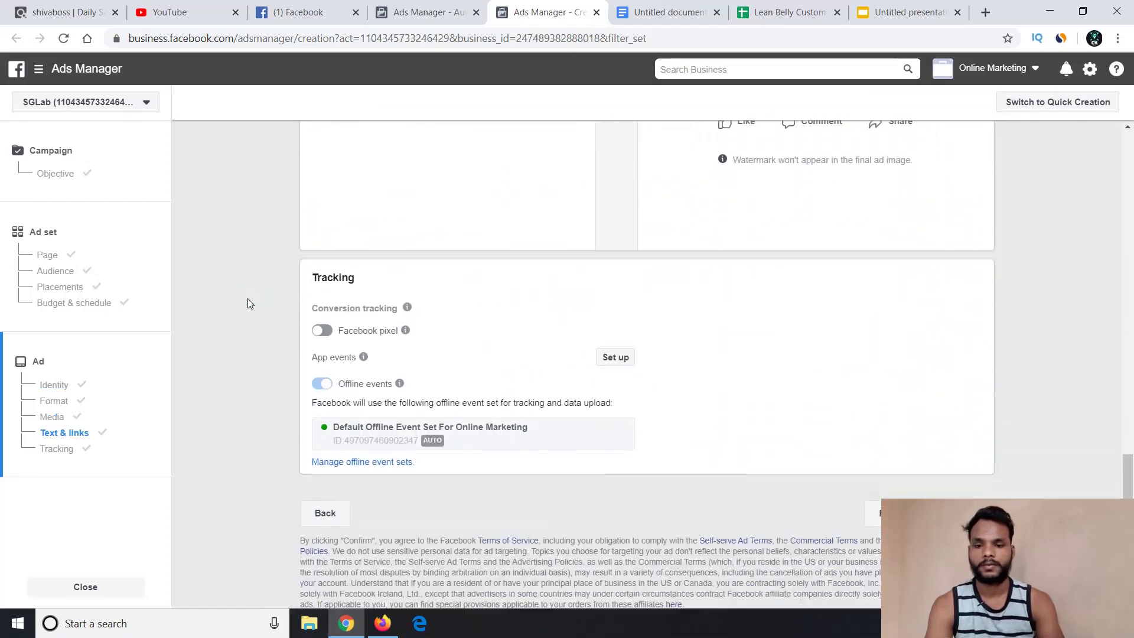
Review the ad setup from the ad name and identity through format, media, preview and the Tracking section
scroll(247, 299, "up", 10)
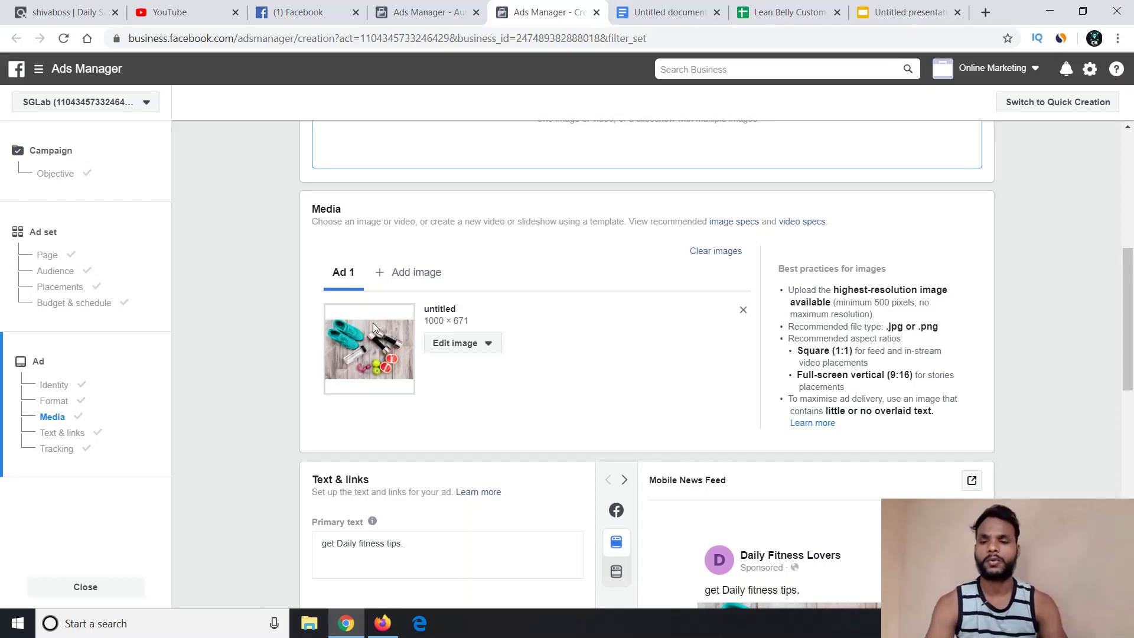
left_click(215, 328)
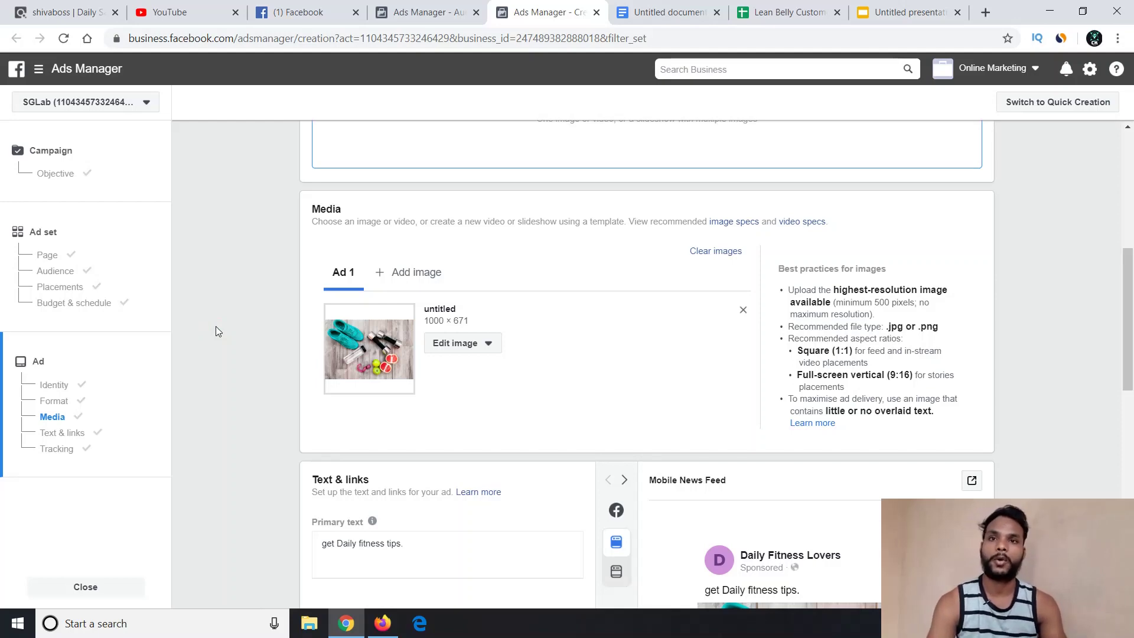
scroll(216, 330, "down", 10)
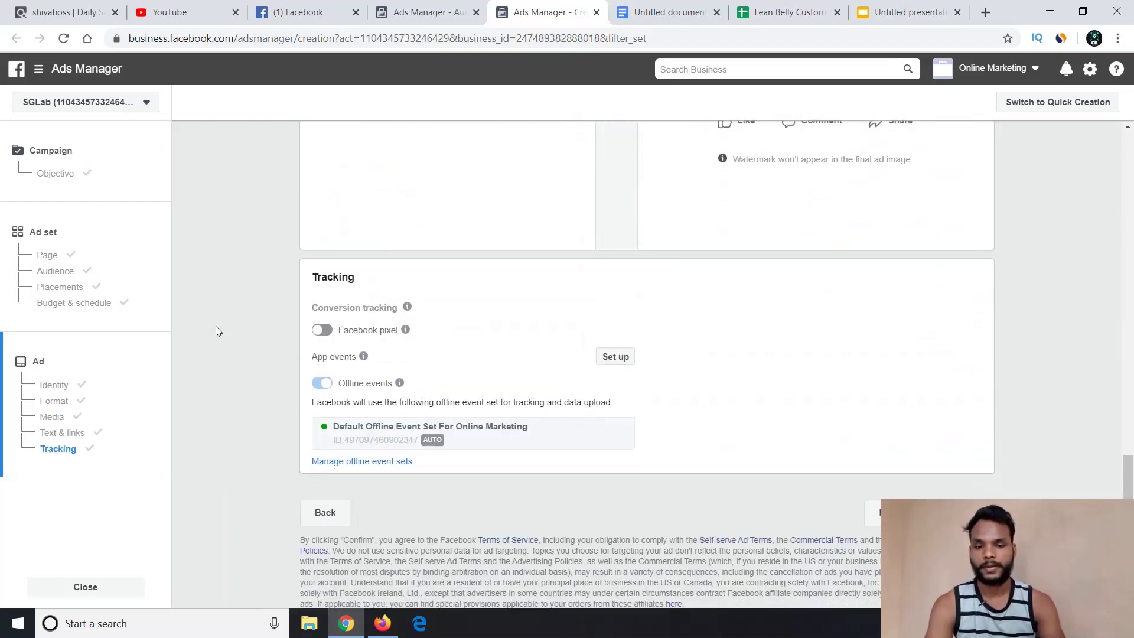
scroll(216, 331, "up", 5)
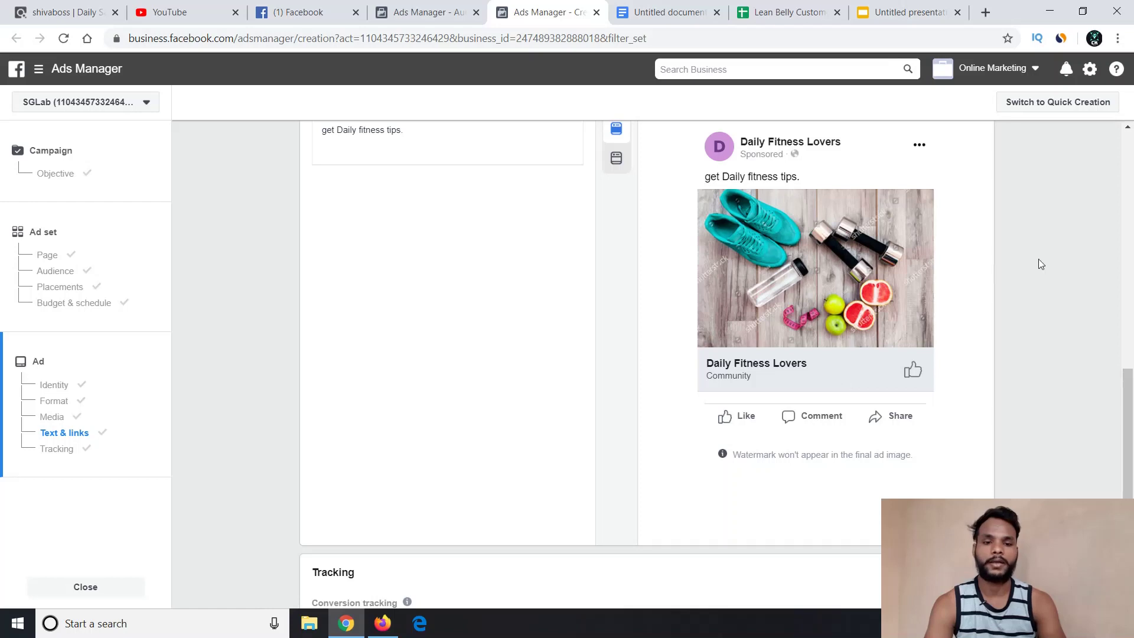
scroll(1046, 322, "down", 1)
scroll(1047, 321, "down", 5)
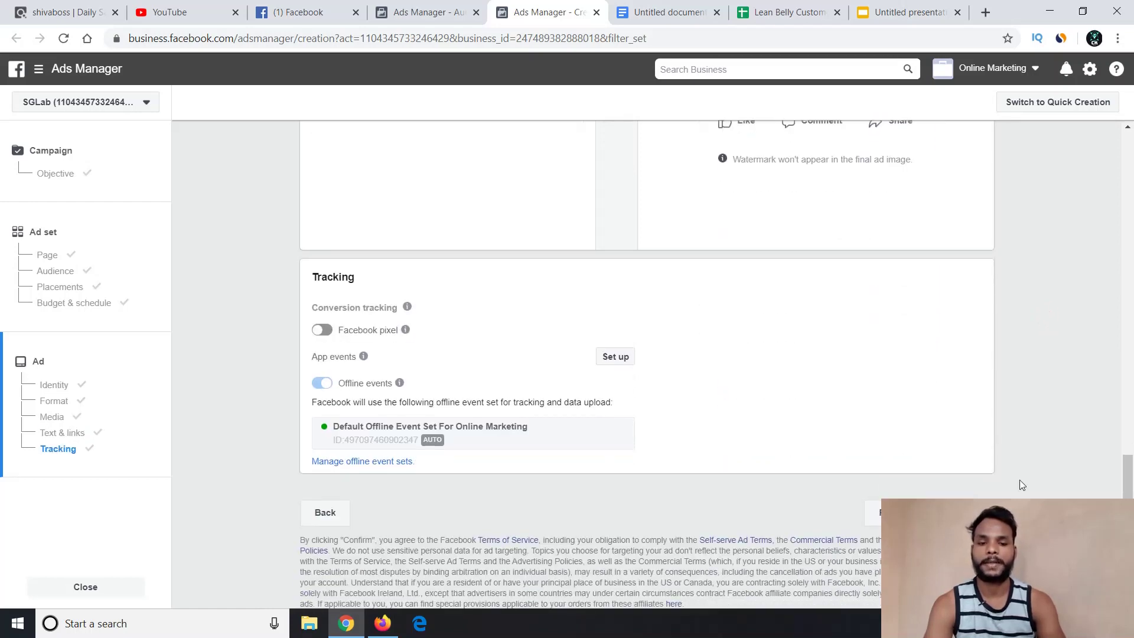
scroll(1019, 480, "up", 8)
scroll(1019, 480, "up", 6)
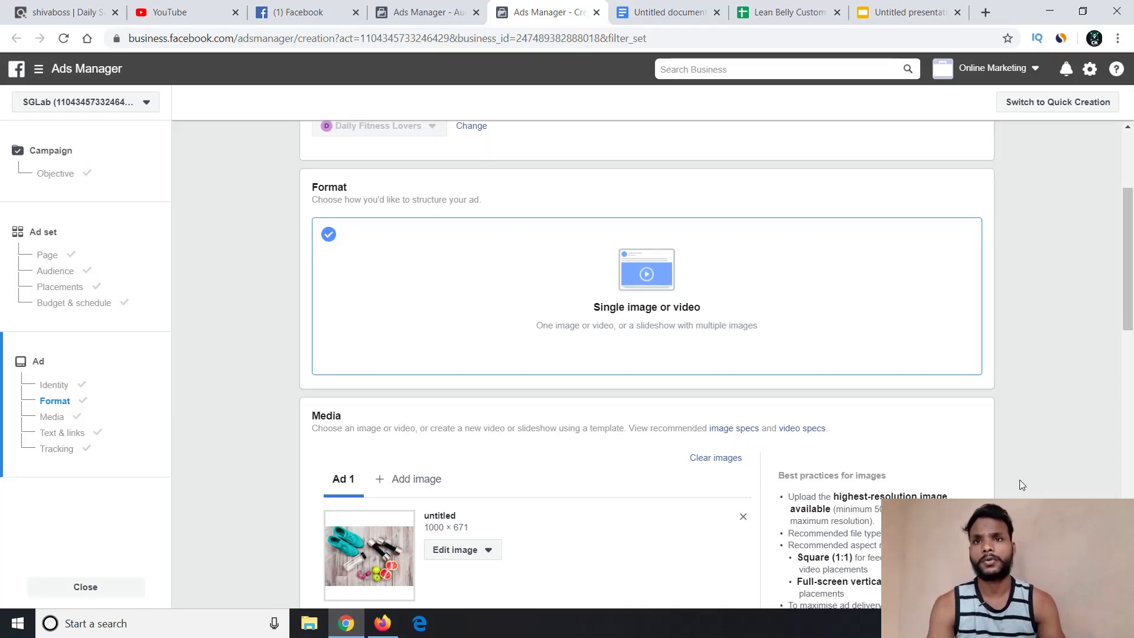
scroll(1019, 479, "down", 15)
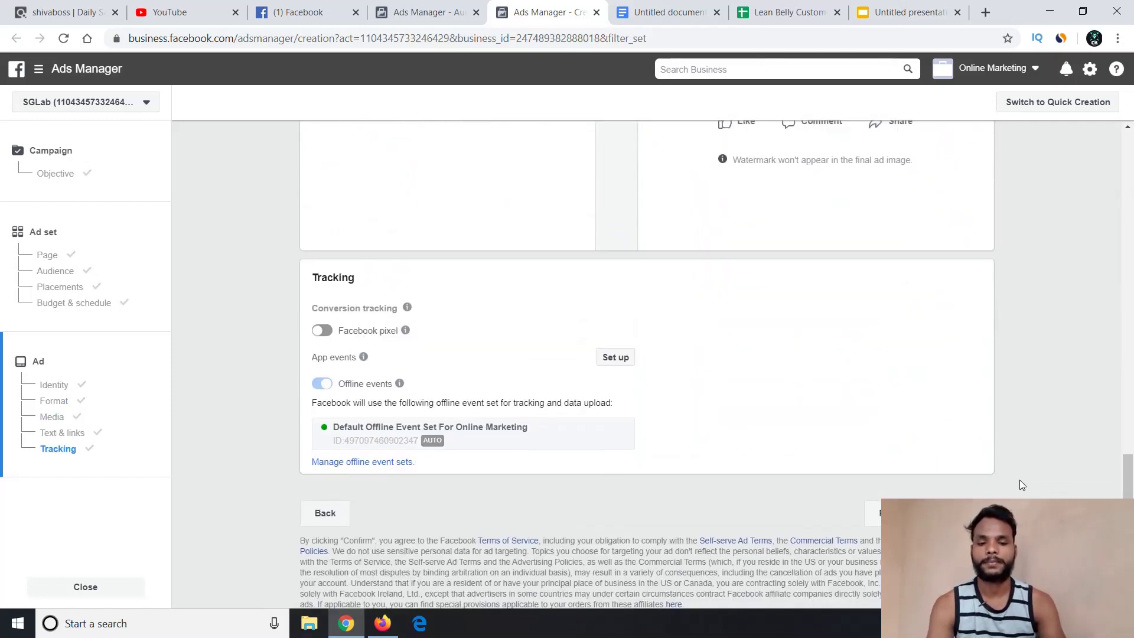
scroll(1019, 483, "up", 10)
scroll(1021, 483, "up", 4)
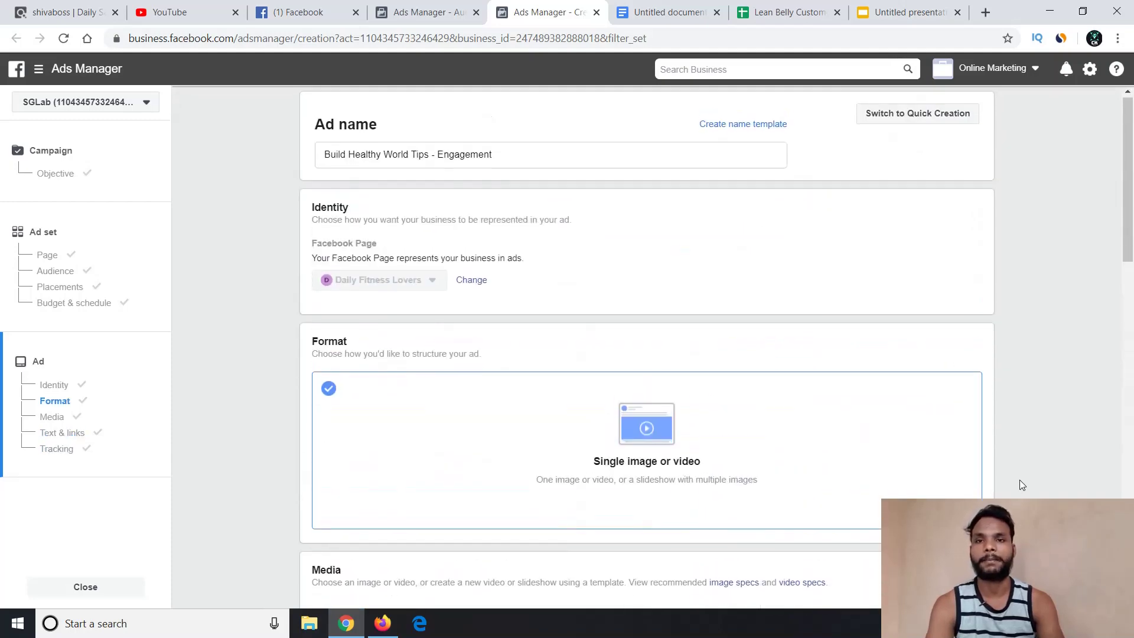
Leave the ad creation page for the main Ads Manager view, discarding the unsaved campaign
left_click(39, 69)
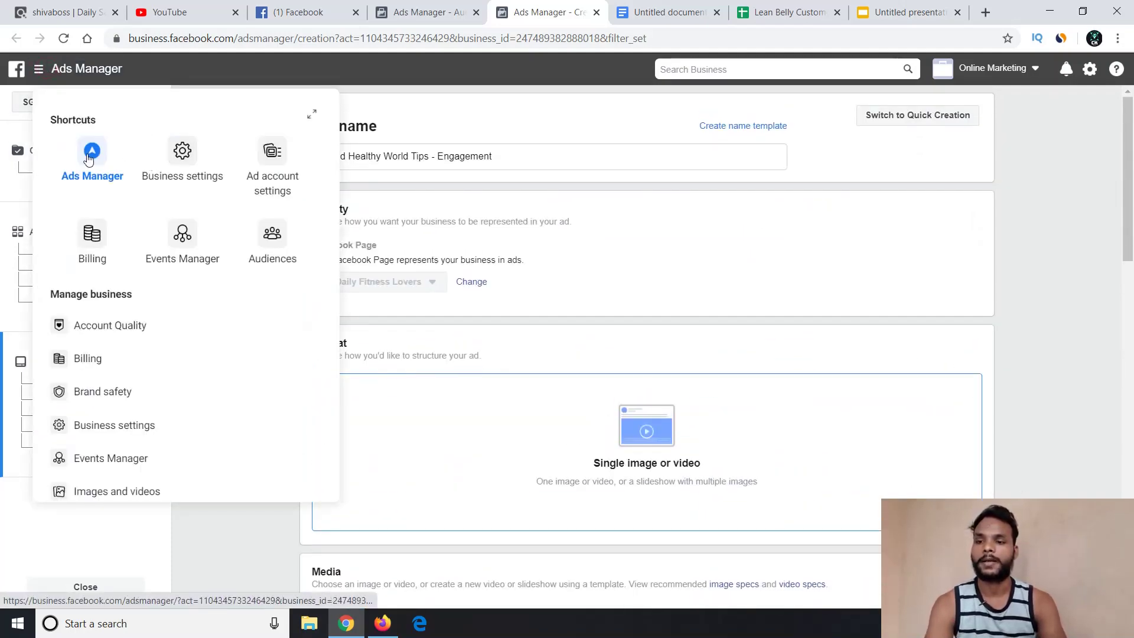
left_click(88, 158)
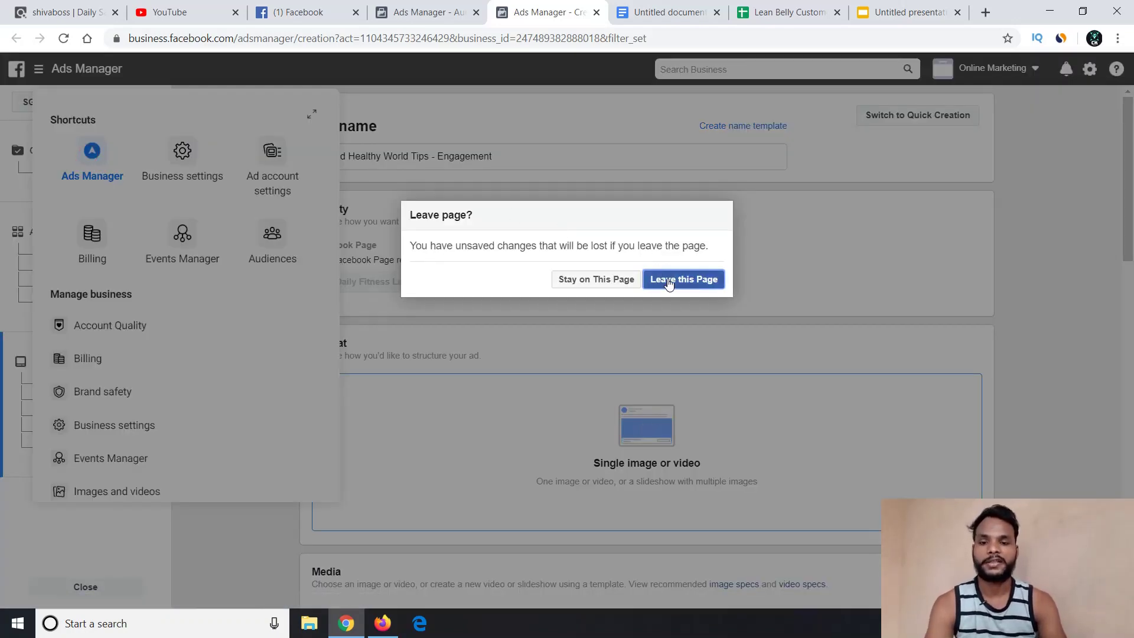
left_click(666, 278)
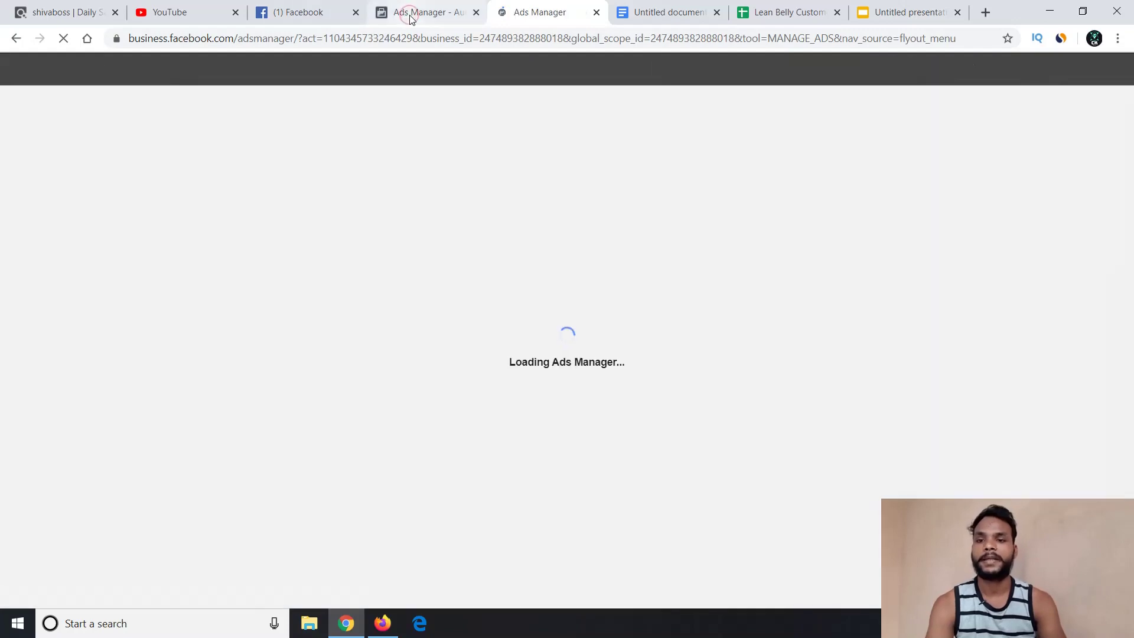
Switch to the Facebook site and open the Build Healthy World Tips Page from the shortcuts
left_click(412, 18)
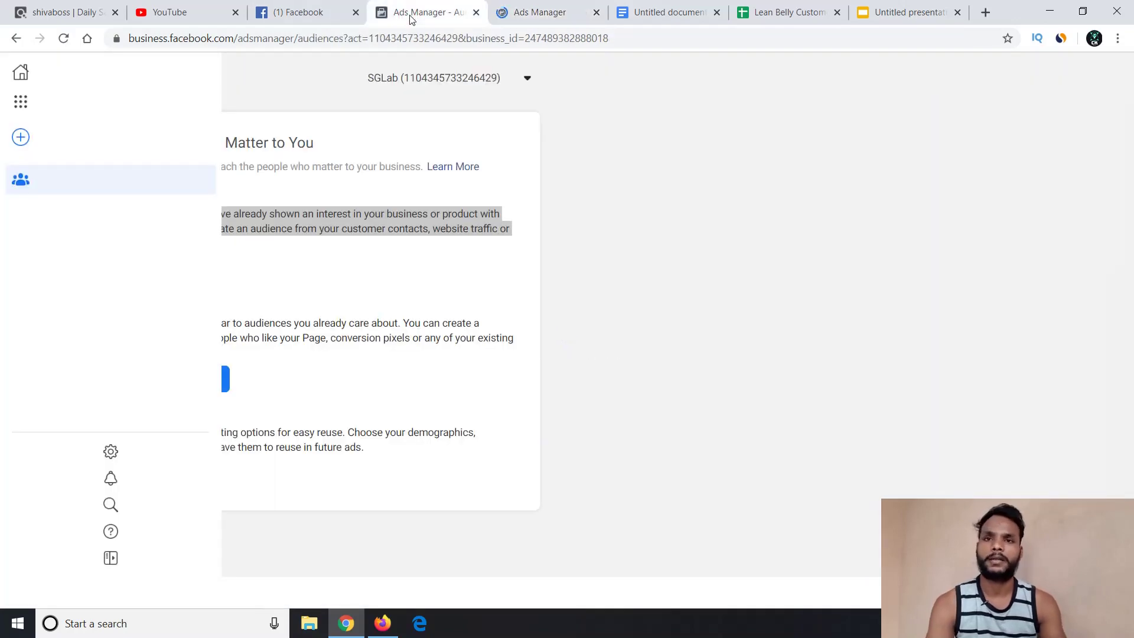
left_click(304, 12)
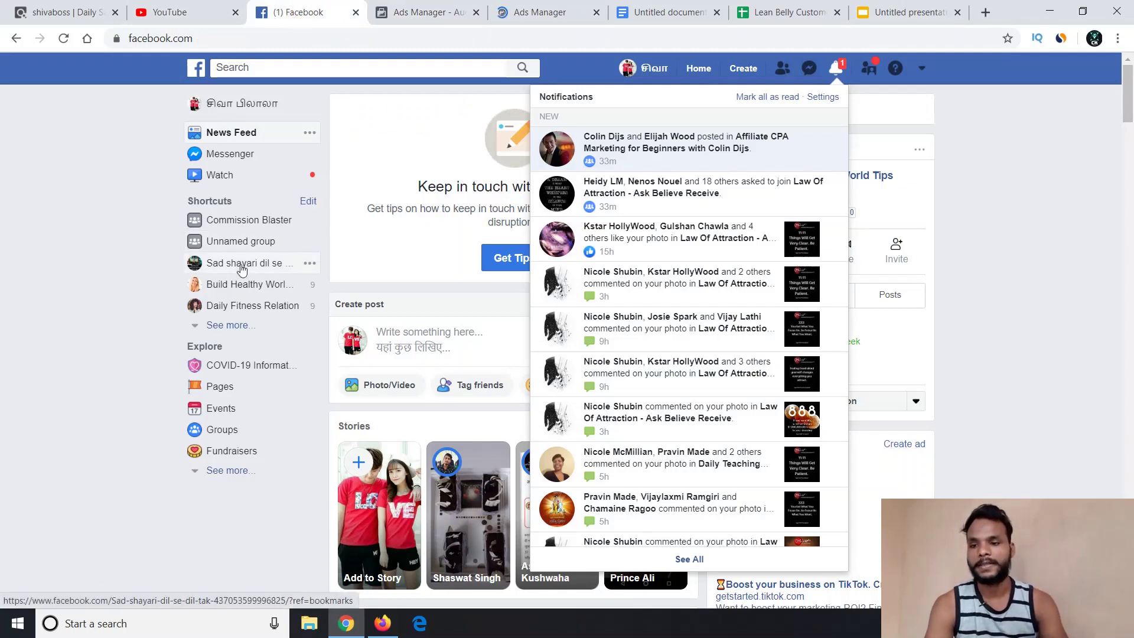
left_click(238, 286)
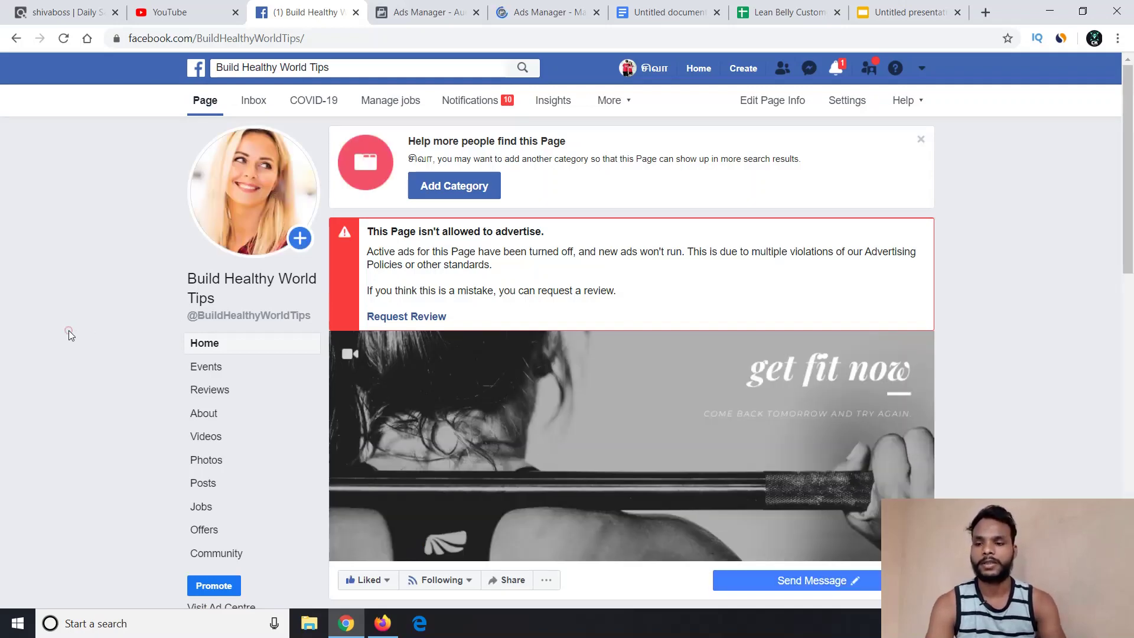
Examine the Build Healthy World Tips Page's posts, videos and photos, including each post's reach and boost availability
scroll(69, 332, "down", 7)
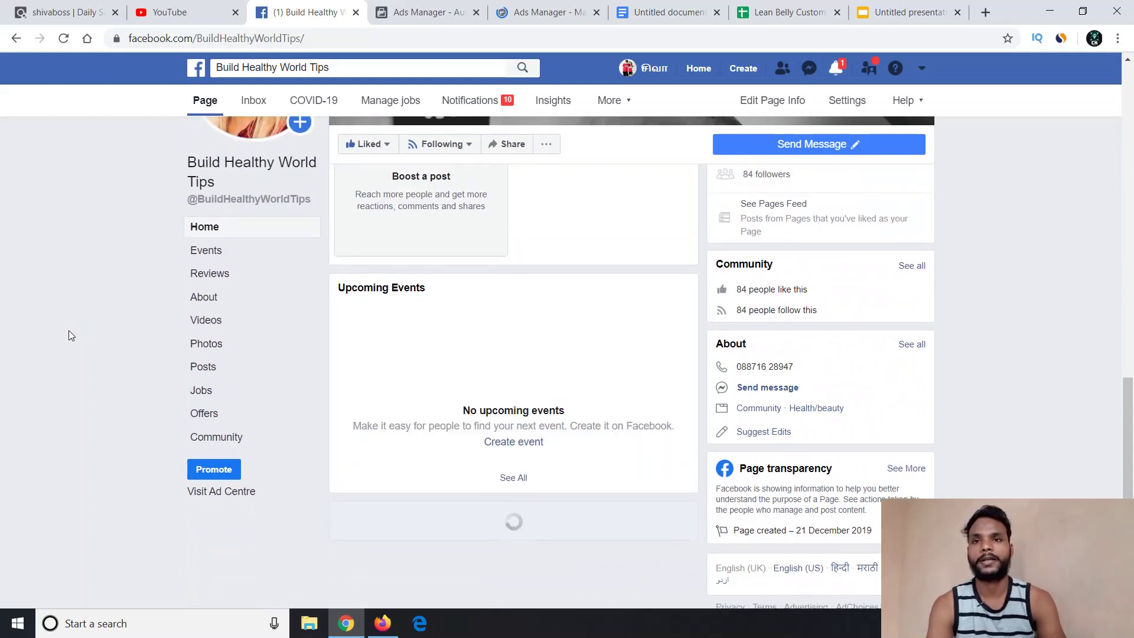
scroll(69, 335, "down", 1)
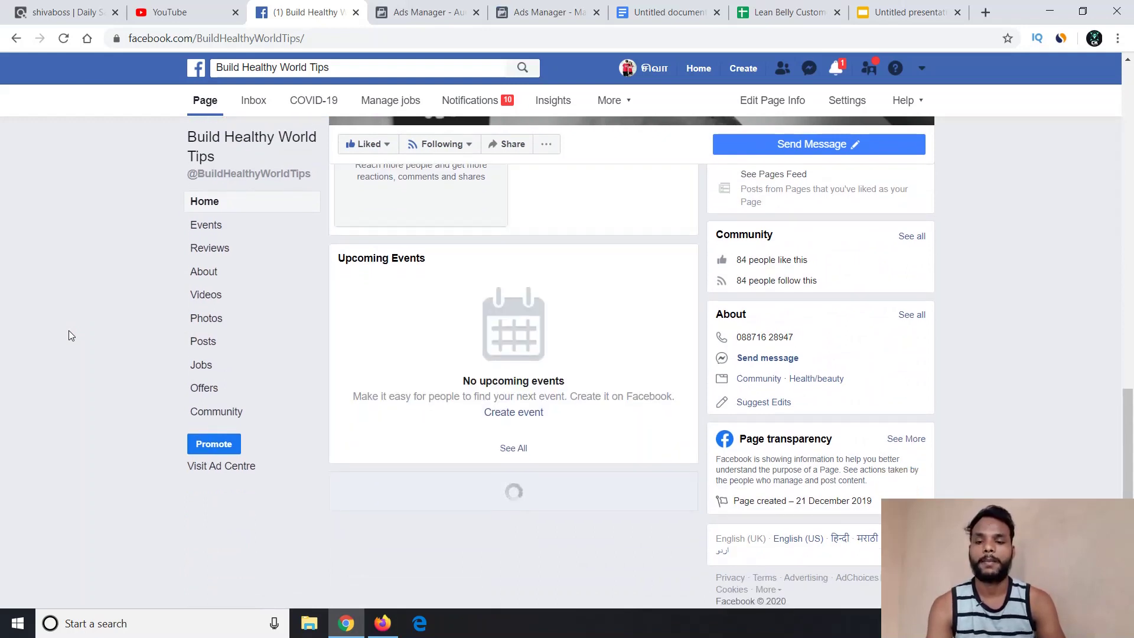
scroll(69, 335, "down", 5)
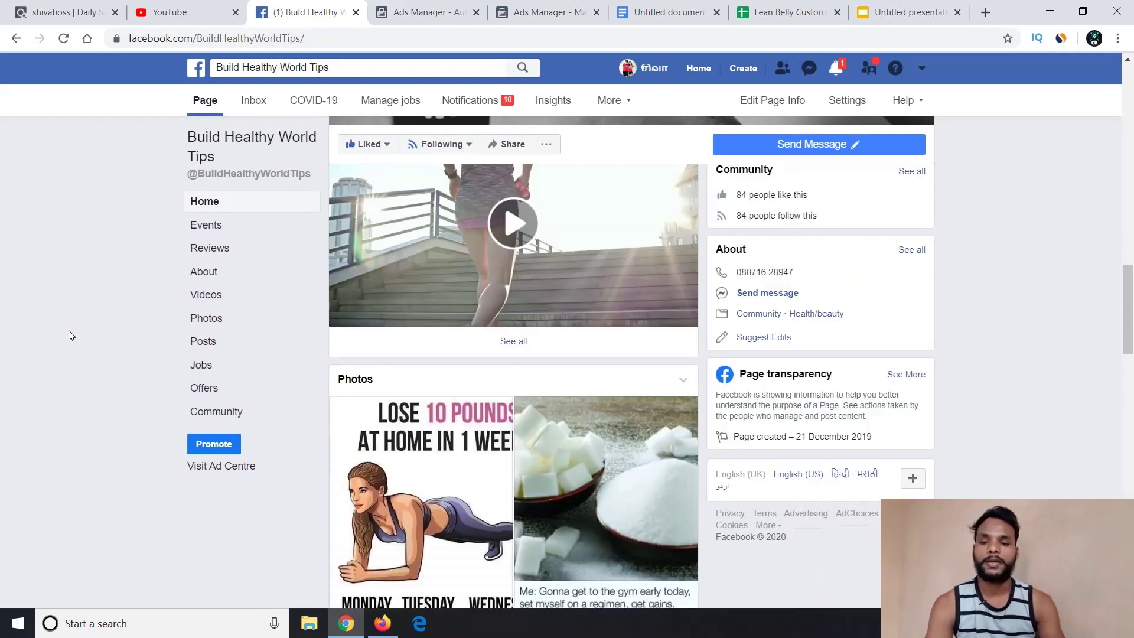
scroll(69, 336, "down", 1)
scroll(69, 331, "down", 10)
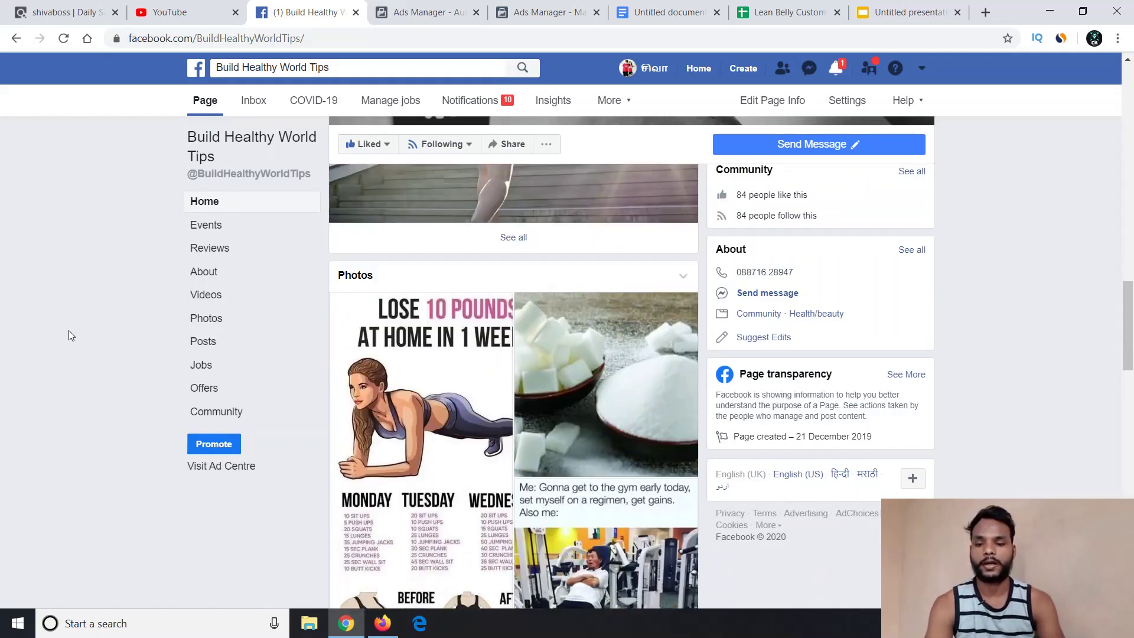
scroll(68, 331, "down", 2)
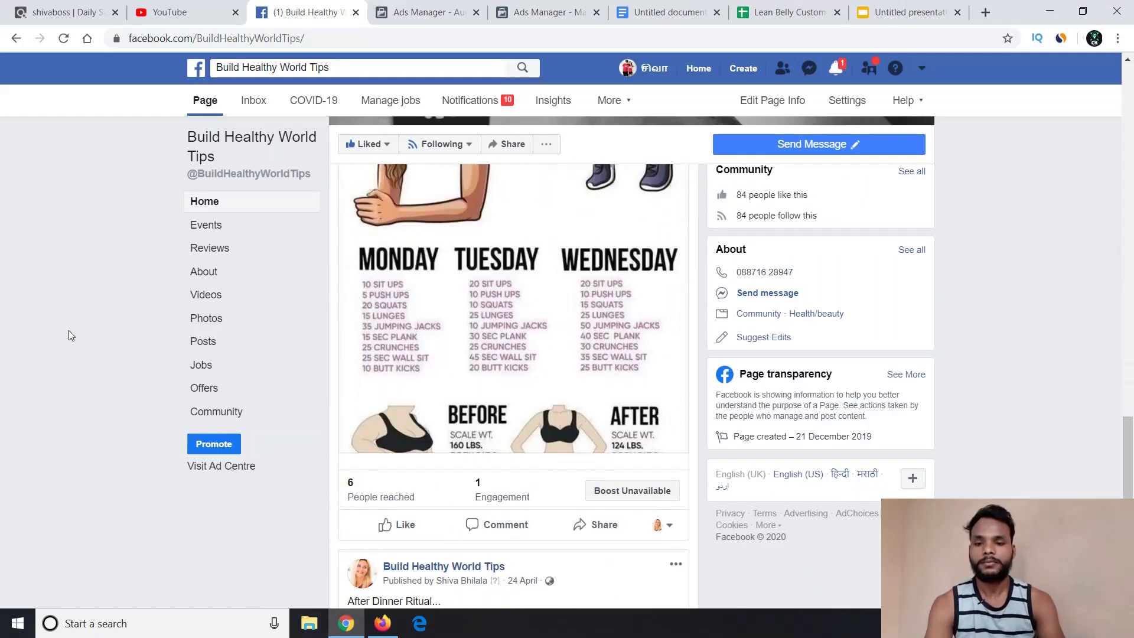
scroll(69, 332, "down", 8)
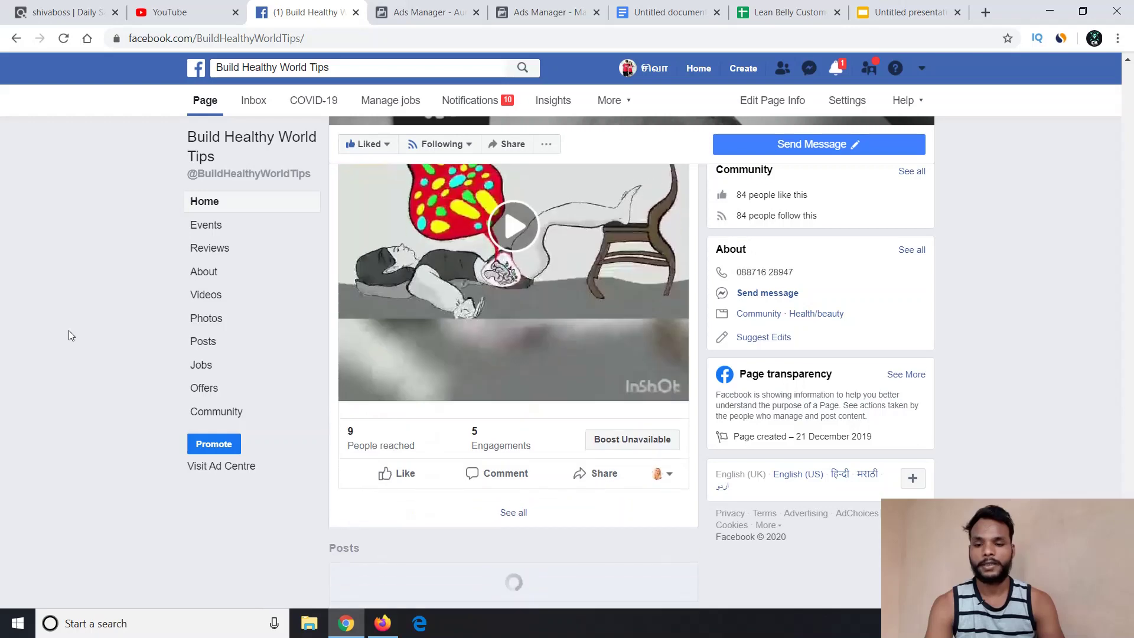
scroll(69, 335, "down", 6)
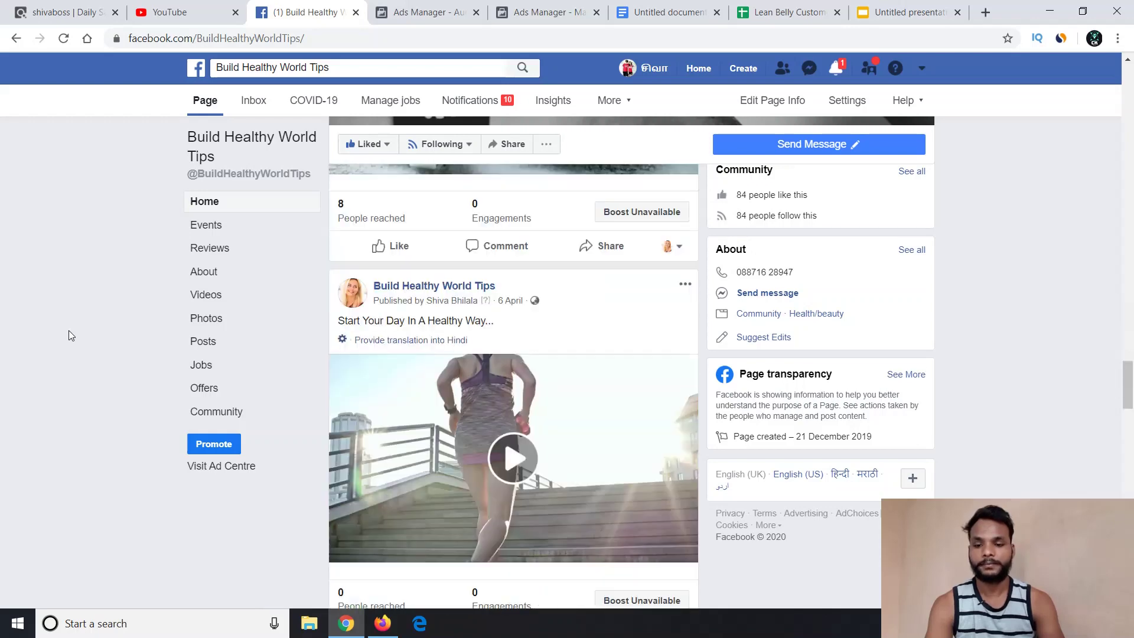
scroll(69, 334, "down", 7)
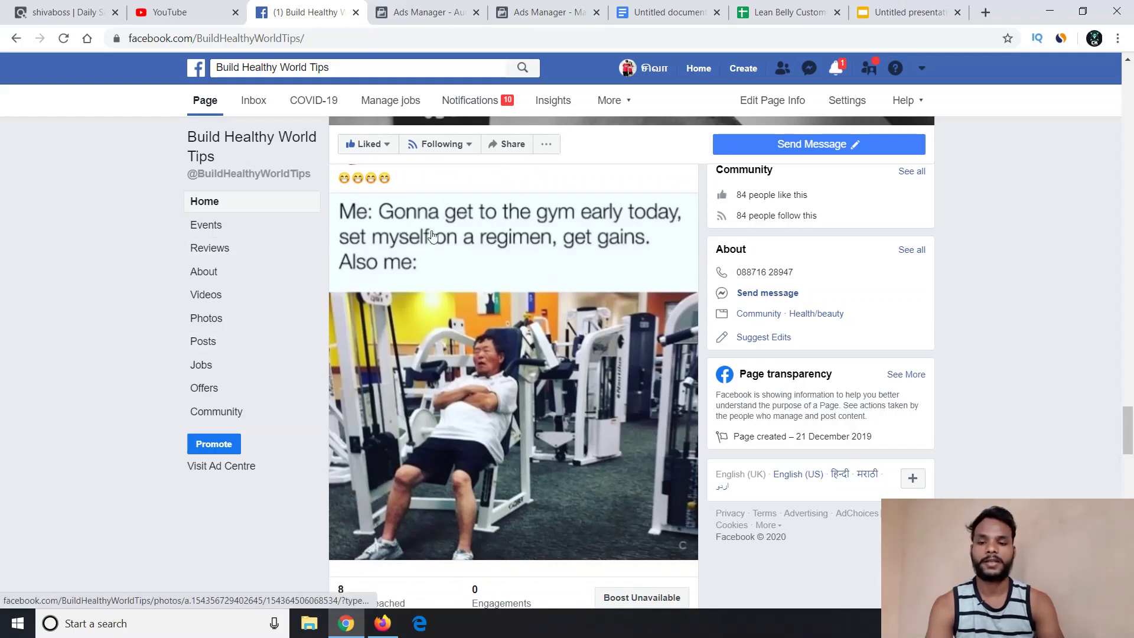
scroll(432, 236, "down", 9)
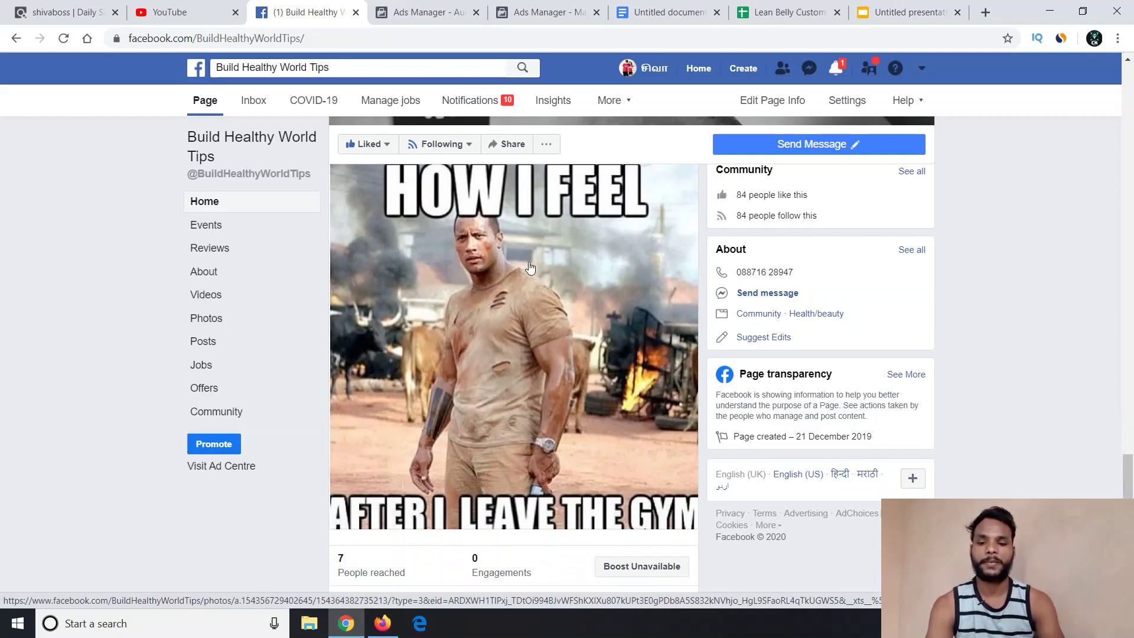
scroll(530, 267, "down", 10)
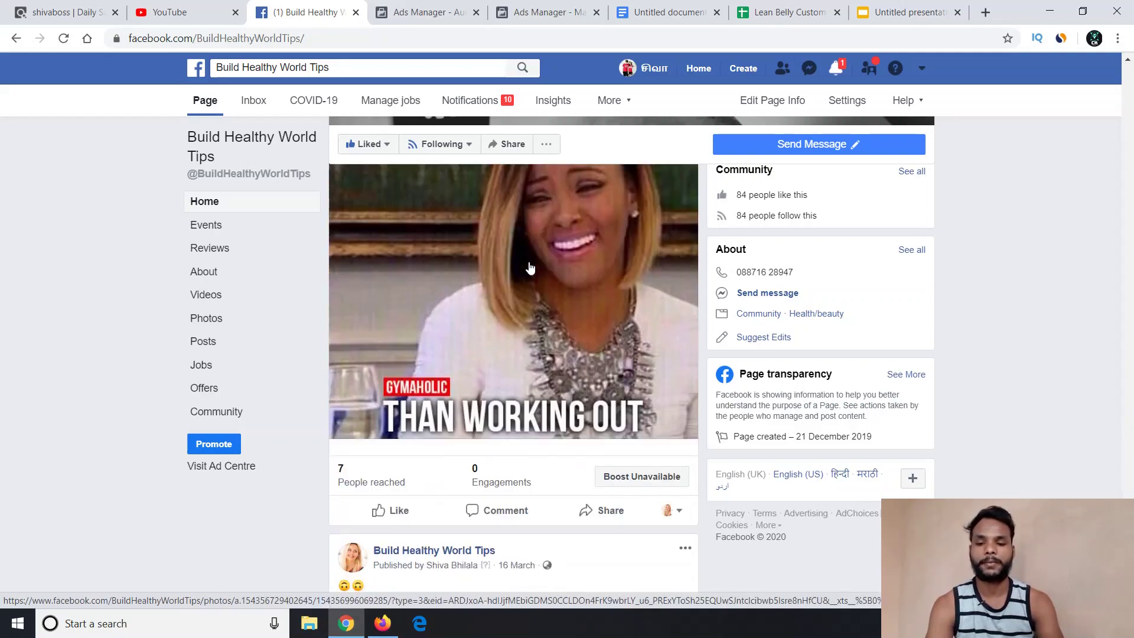
scroll(529, 268, "down", 8)
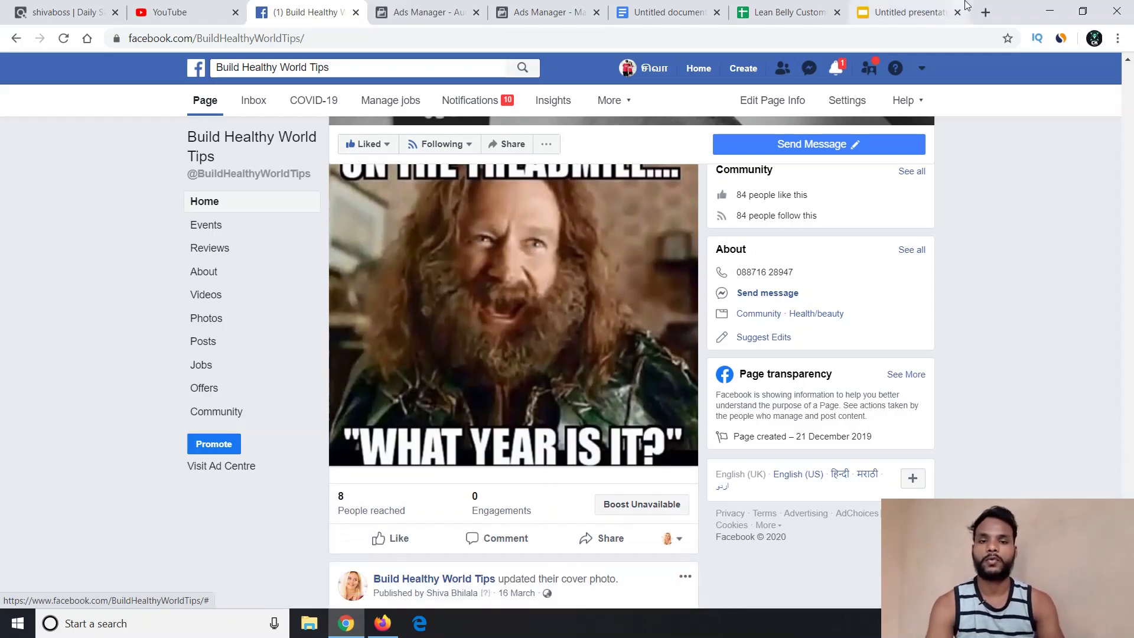
View the "How To Run Facebook Ads. Part- 2" slide in Google Slides, then return to the Build Healthy World Tips Page
left_click(892, 12)
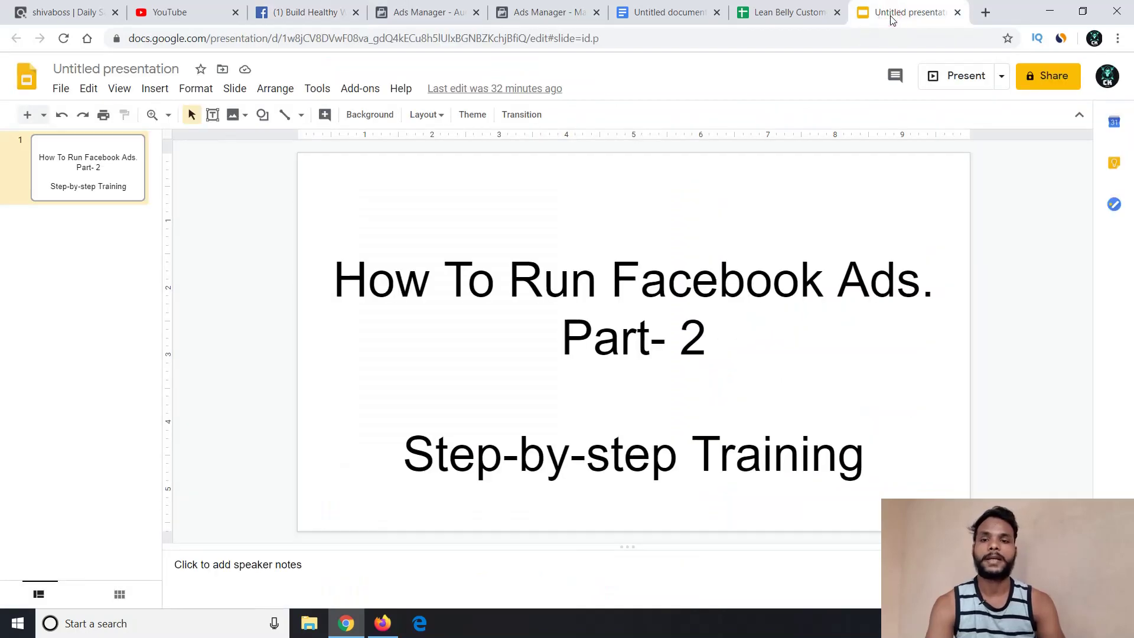
left_click(318, 13)
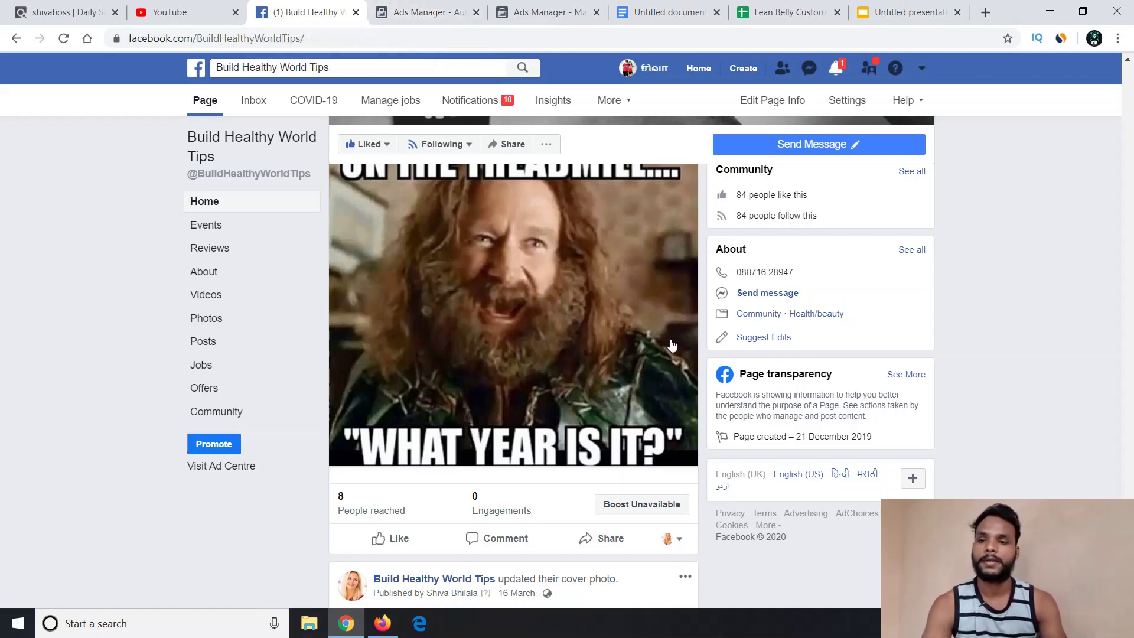
Try to boost the treadmill meme post captioned "What year is it?" and read the advertising notice
left_click(633, 509)
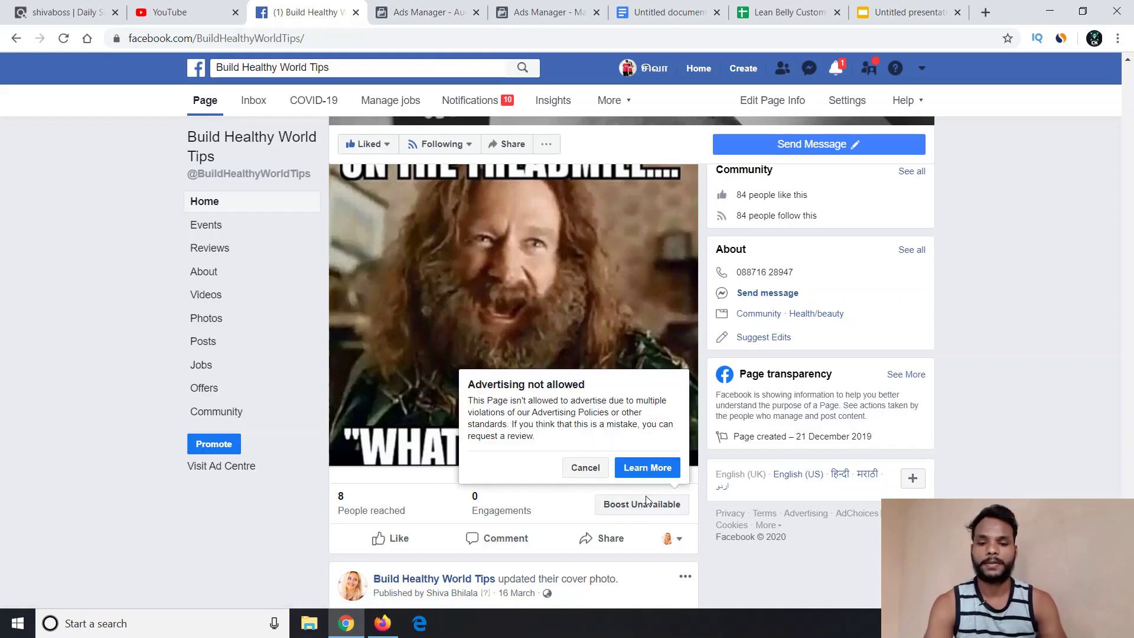
scroll(647, 511, "up", 5)
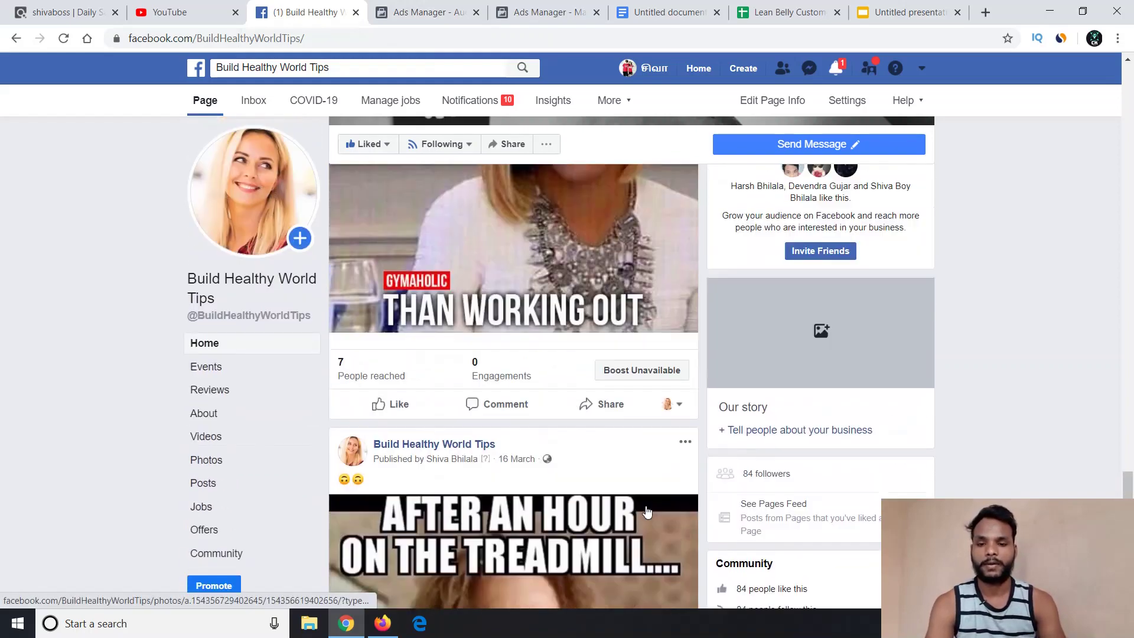
scroll(647, 511, "down", 6)
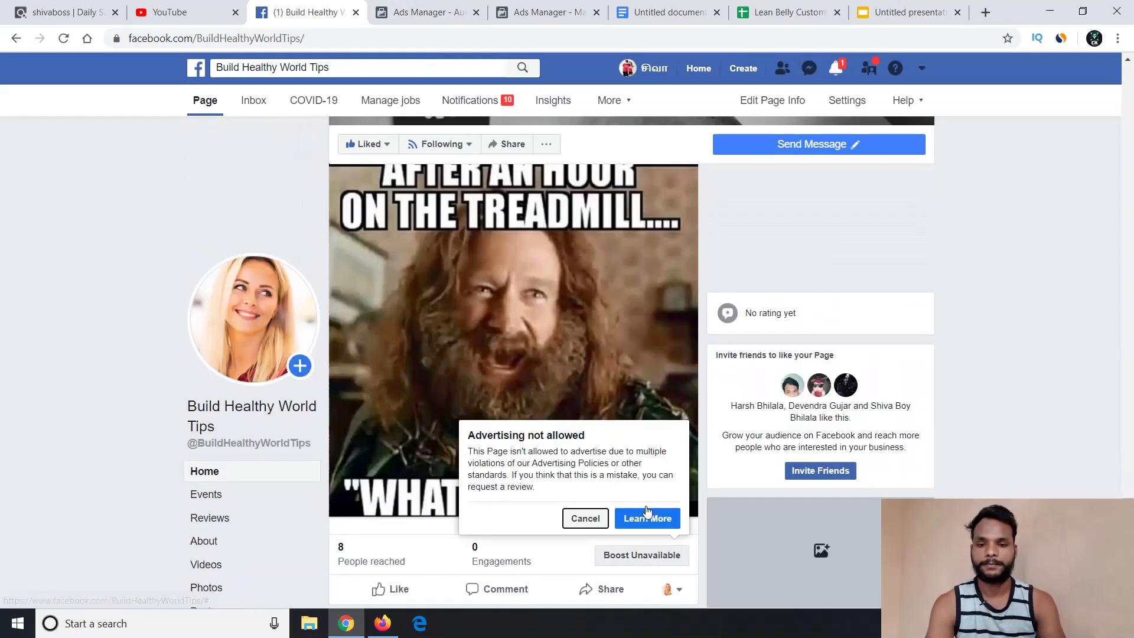
scroll(647, 511, "up", 5)
scroll(647, 511, "down", 6)
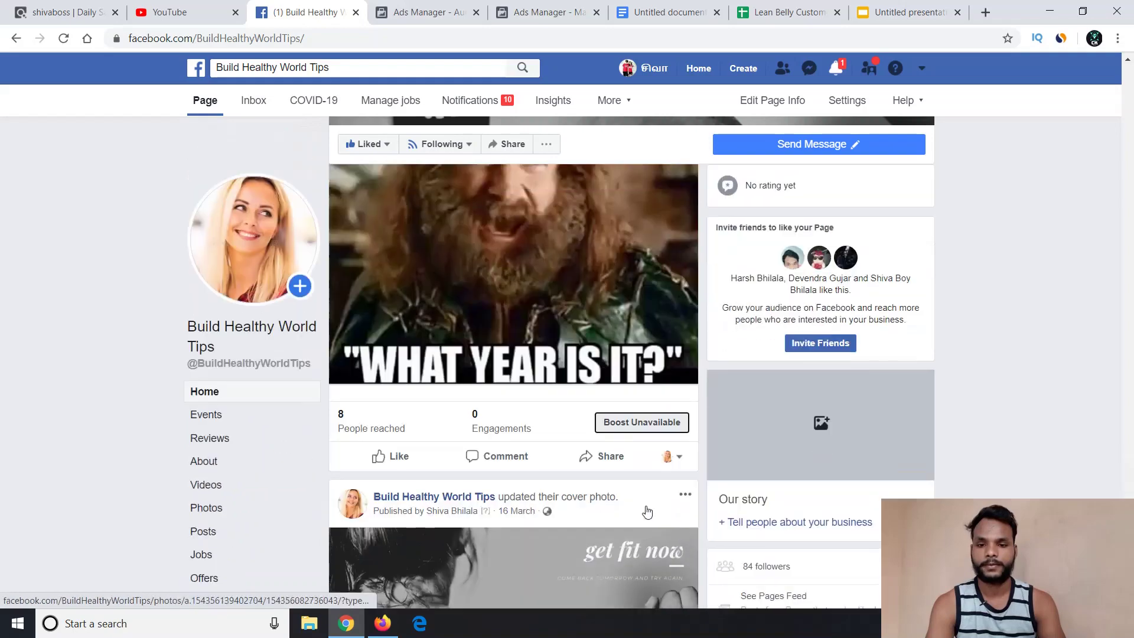
Try to boost the sugar cubes post above the "Start Your Day In A Healthy Way..." video and read its notice
scroll(648, 511, "up", 1)
scroll(648, 511, "up", 20)
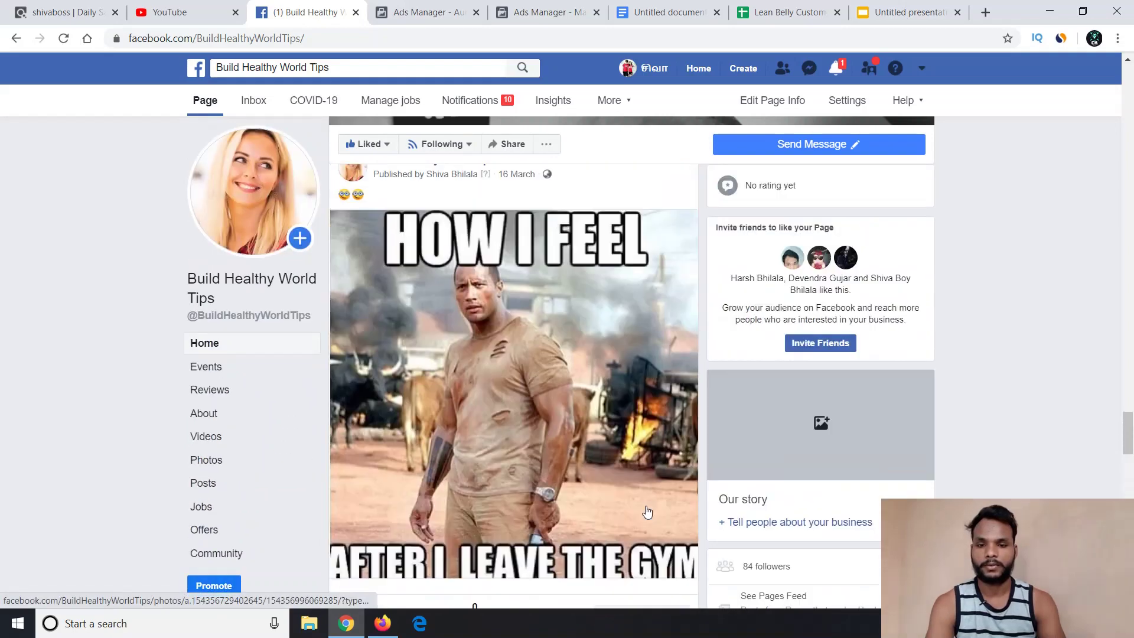
scroll(647, 511, "up", 10)
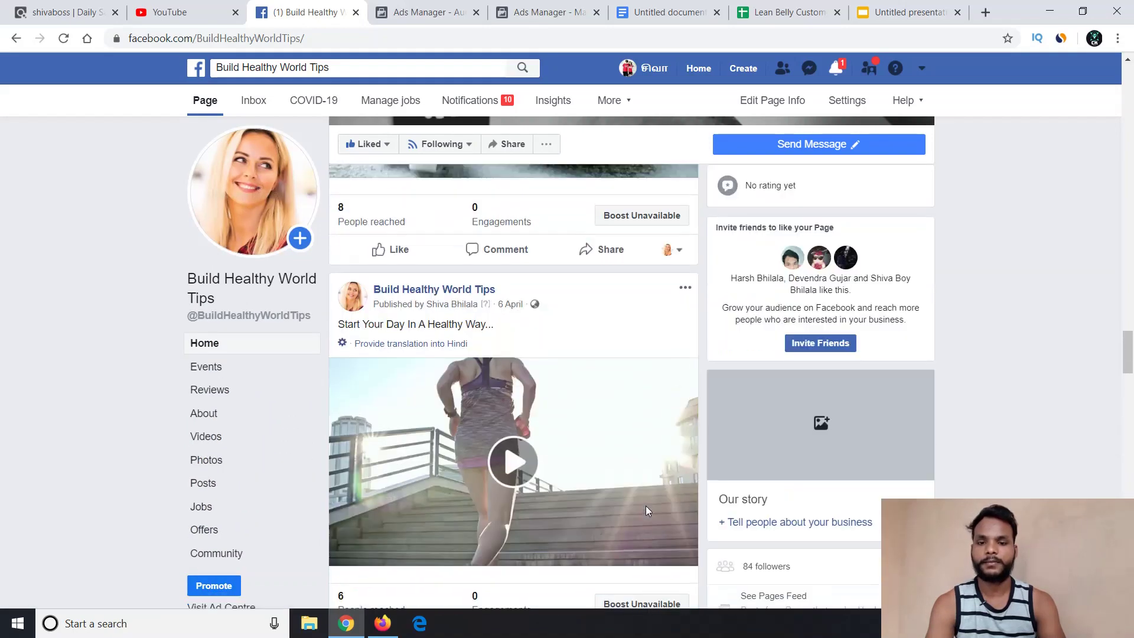
scroll(647, 511, "up", 5)
scroll(645, 513, "down", 5)
left_click(639, 331)
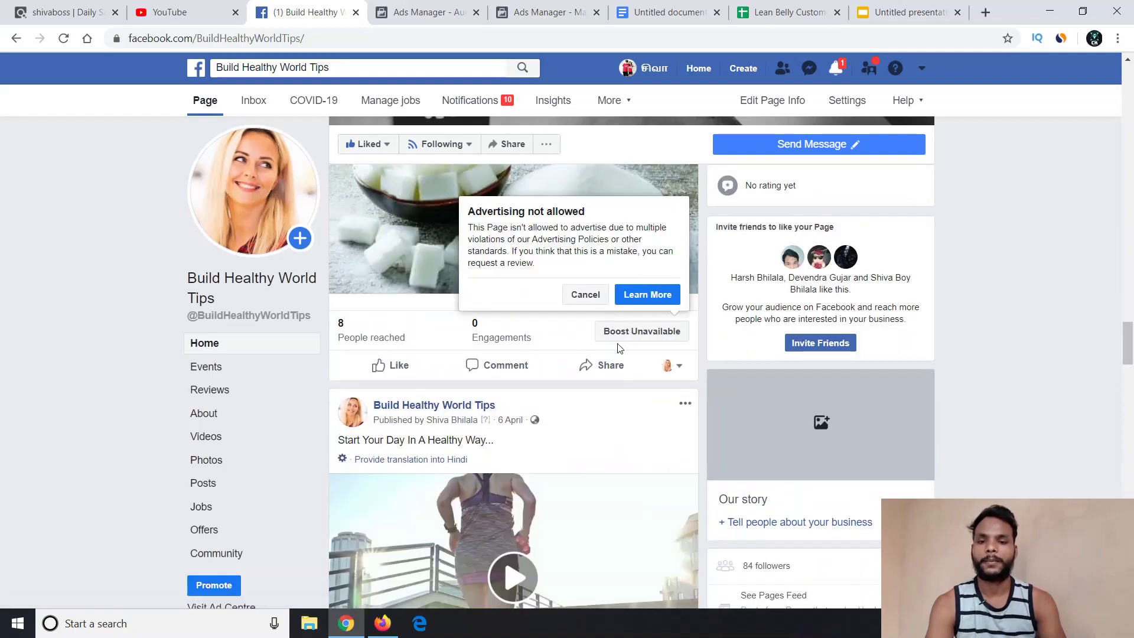
scroll(640, 336, "up", 6)
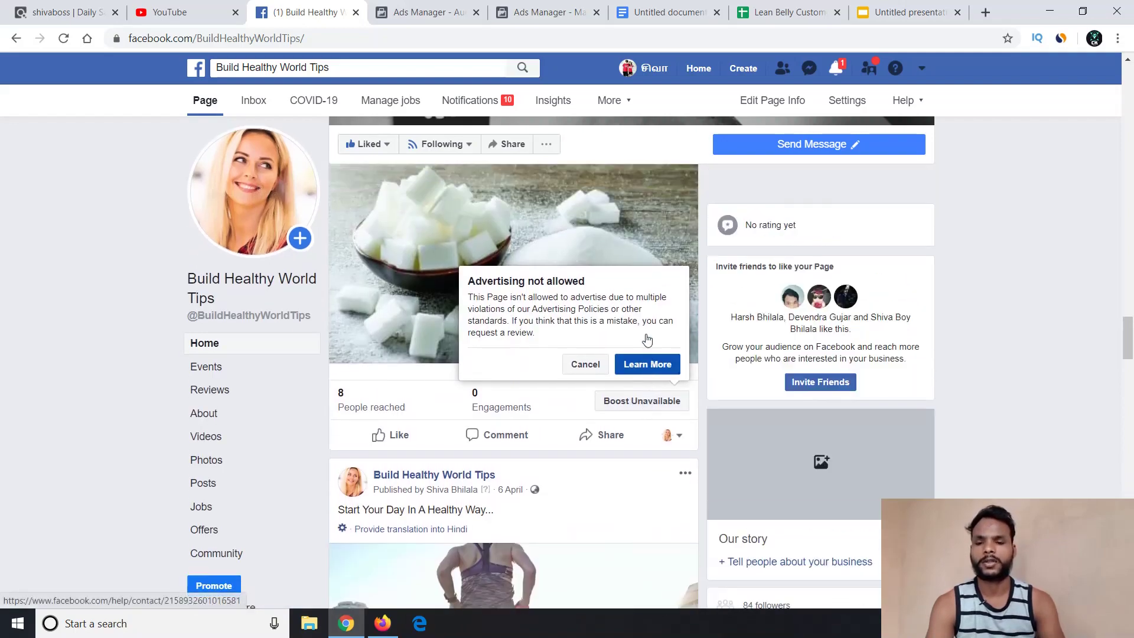
Look back over the Build Healthy World Tips Page from the sugar cubes post up to the post composer
scroll(647, 339, "up", 5)
scroll(647, 340, "down", 5)
scroll(647, 339, "up", 9)
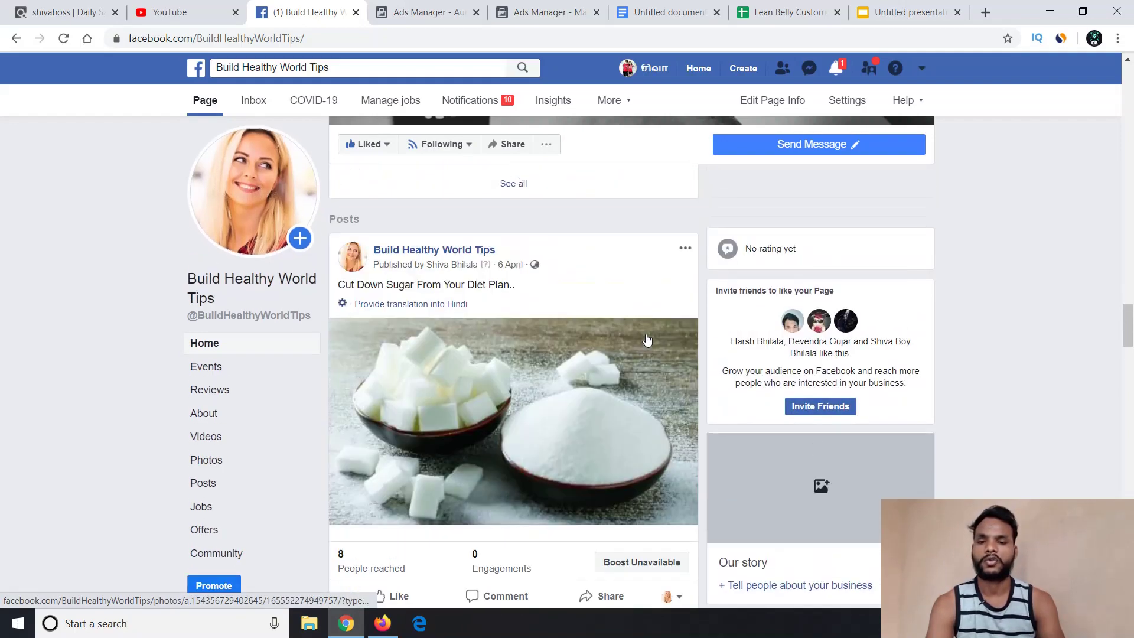
scroll(647, 339, "up", 12)
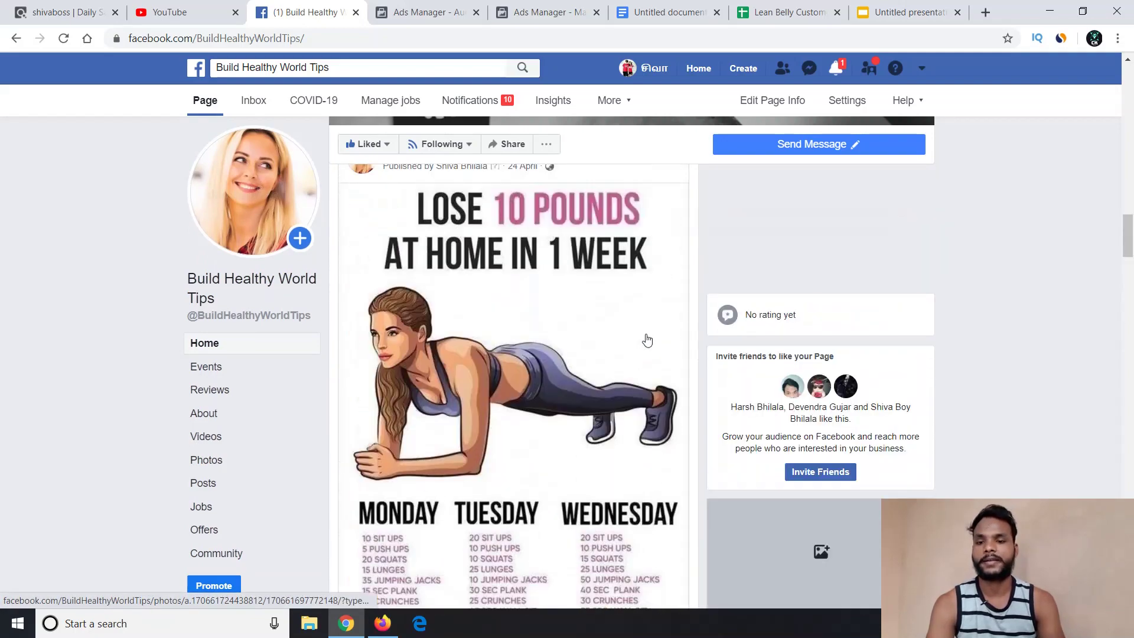
scroll(647, 340, "up", 10)
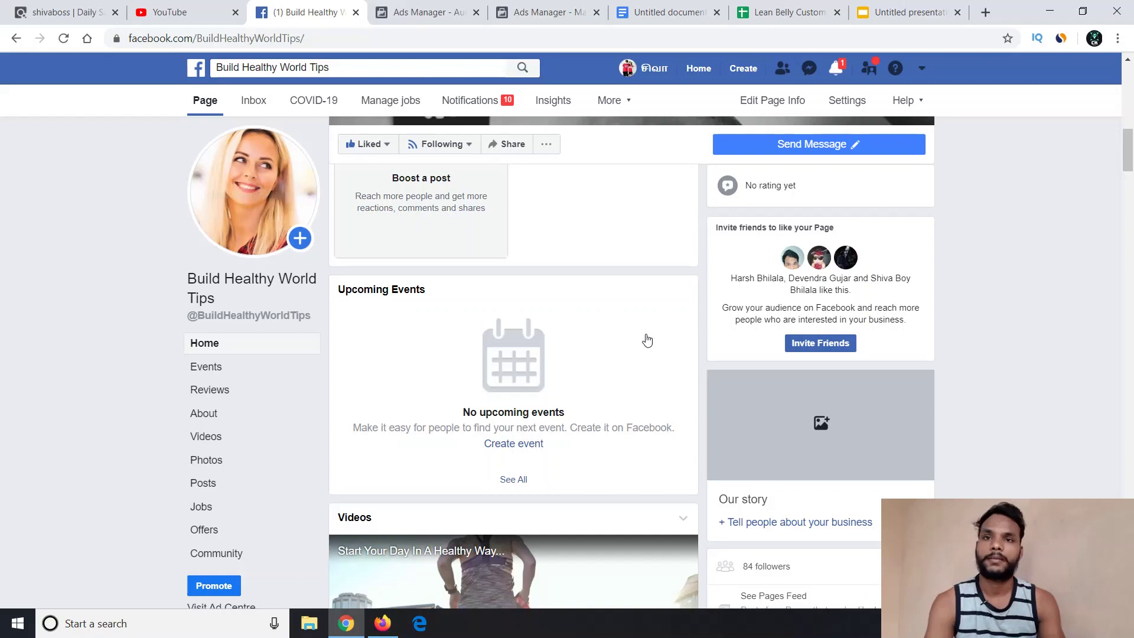
scroll(647, 339, "up", 15)
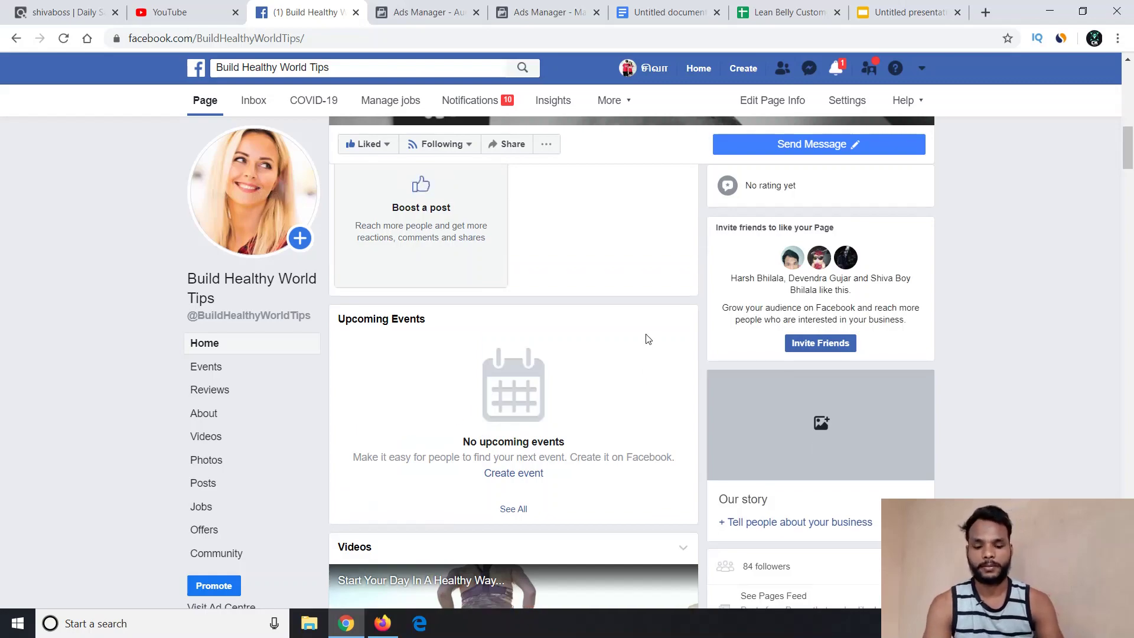
scroll(646, 339, "down", 7)
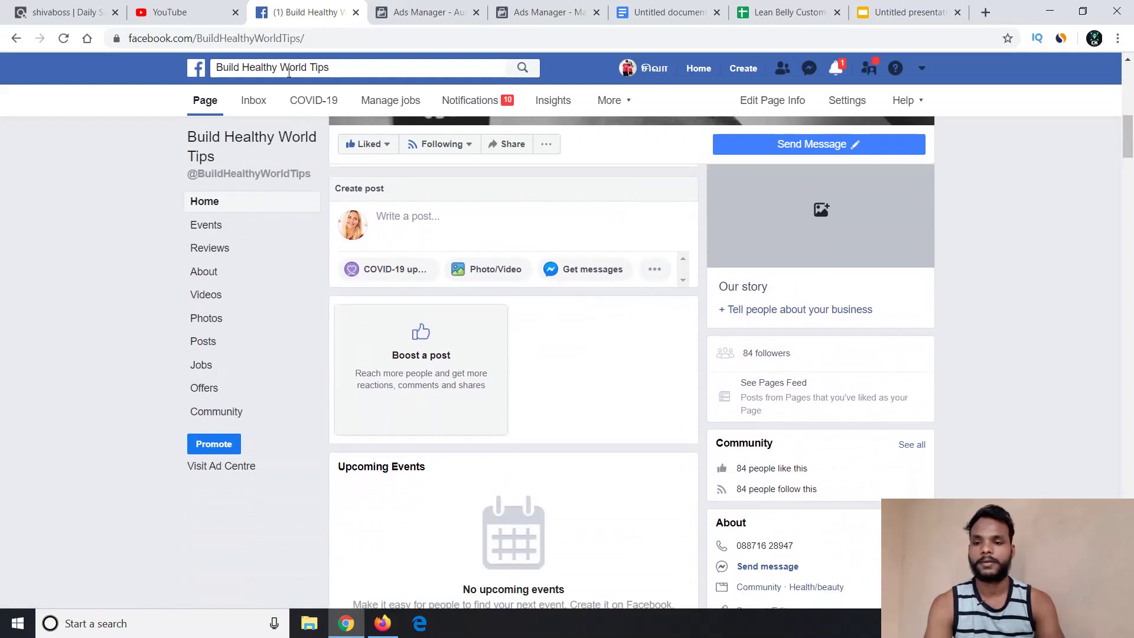
Open the Daily Fitness Relation Page from the Facebook news feed and locate its "13 Foods To Lose Belly Fat Fast" post
left_click(13, 39)
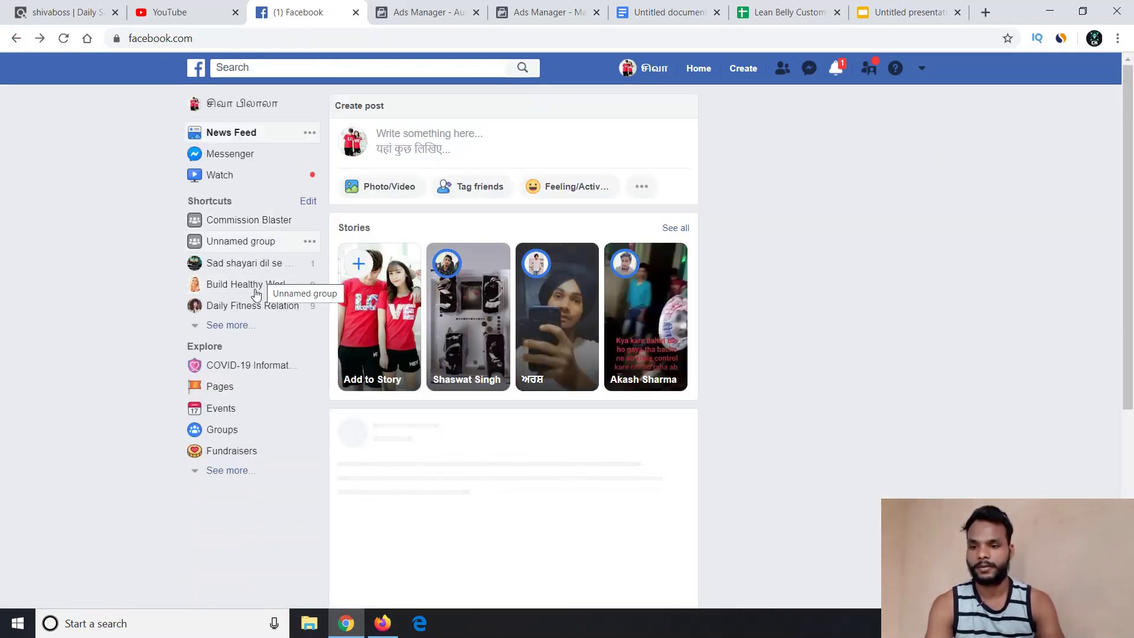
left_click(252, 306)
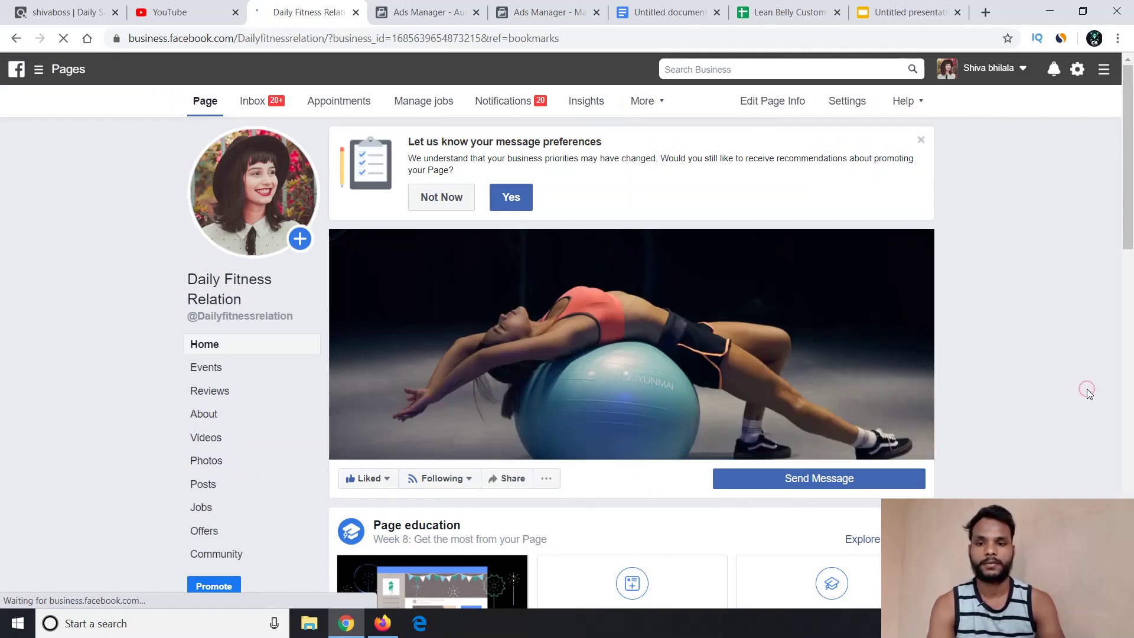
scroll(1086, 389, "down", 6)
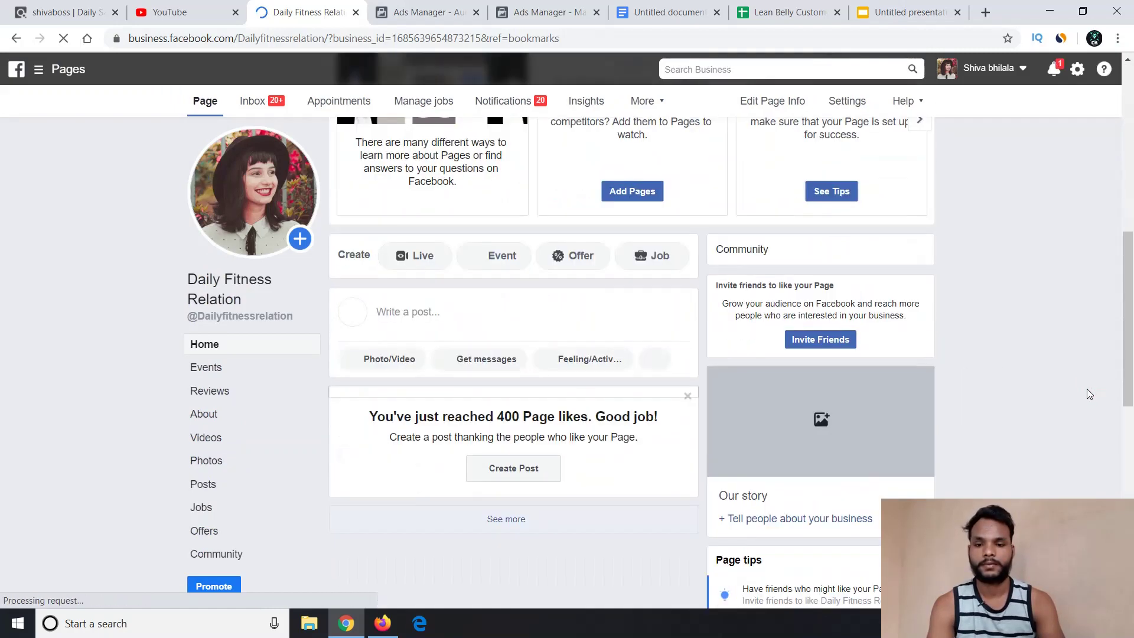
scroll(1086, 389, "down", 8)
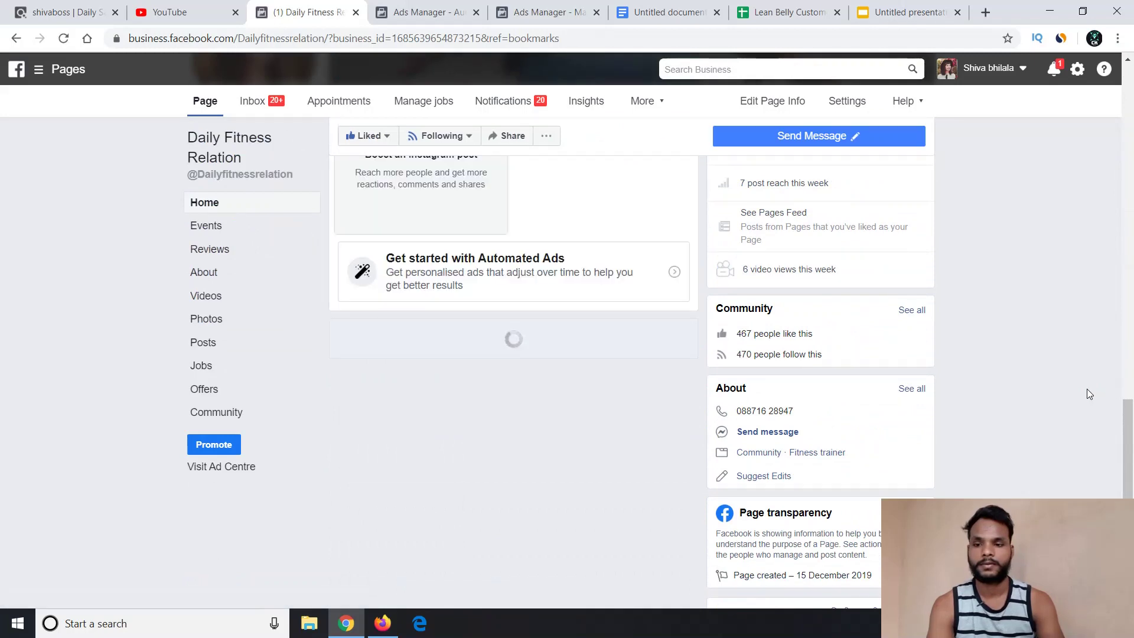
scroll(1086, 388, "down", 2)
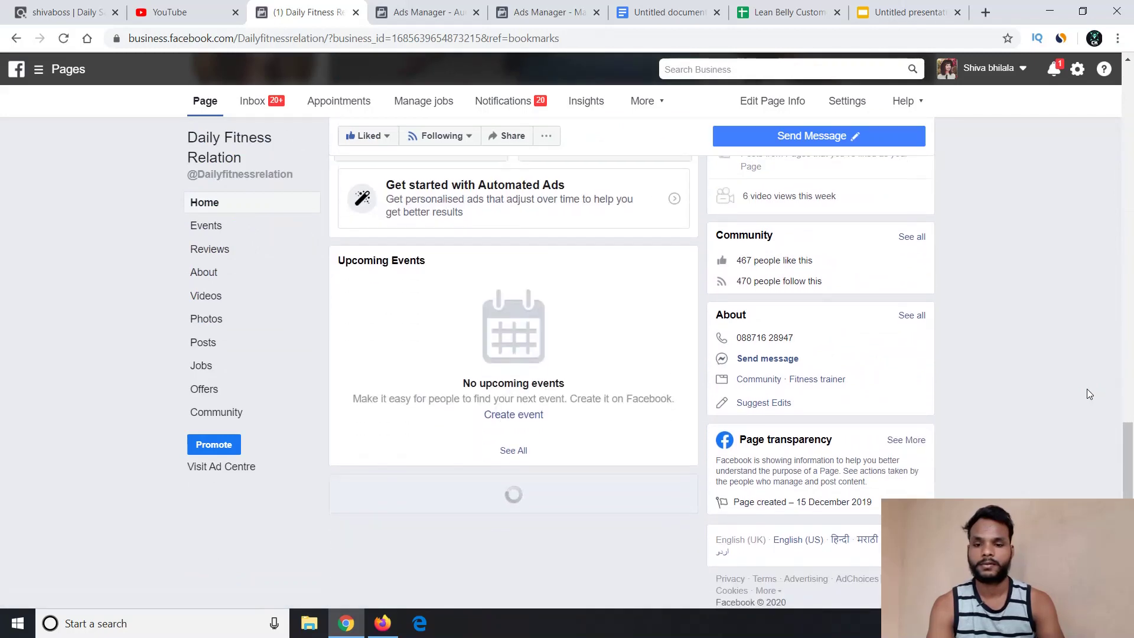
scroll(1087, 389, "down", 4)
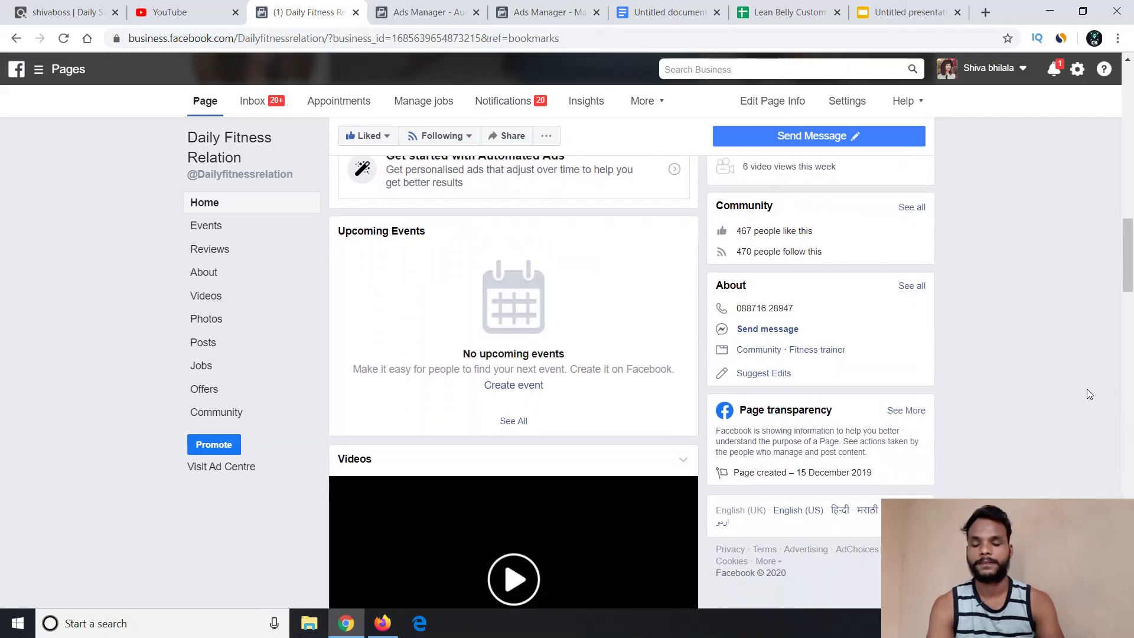
scroll(1086, 389, "down", 10)
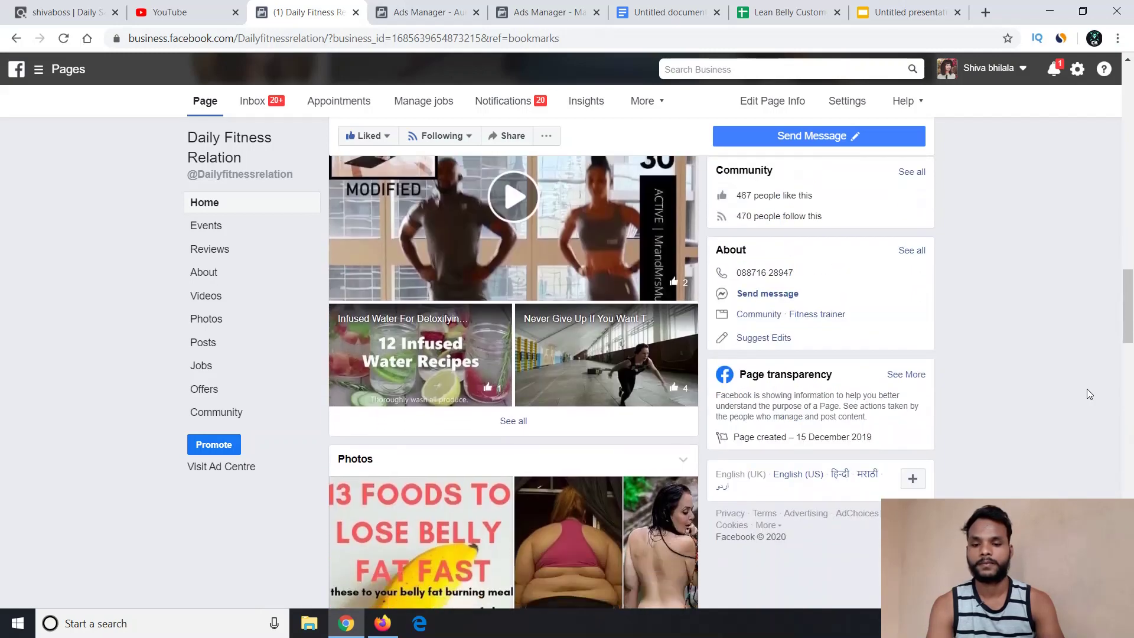
scroll(1086, 389, "down", 8)
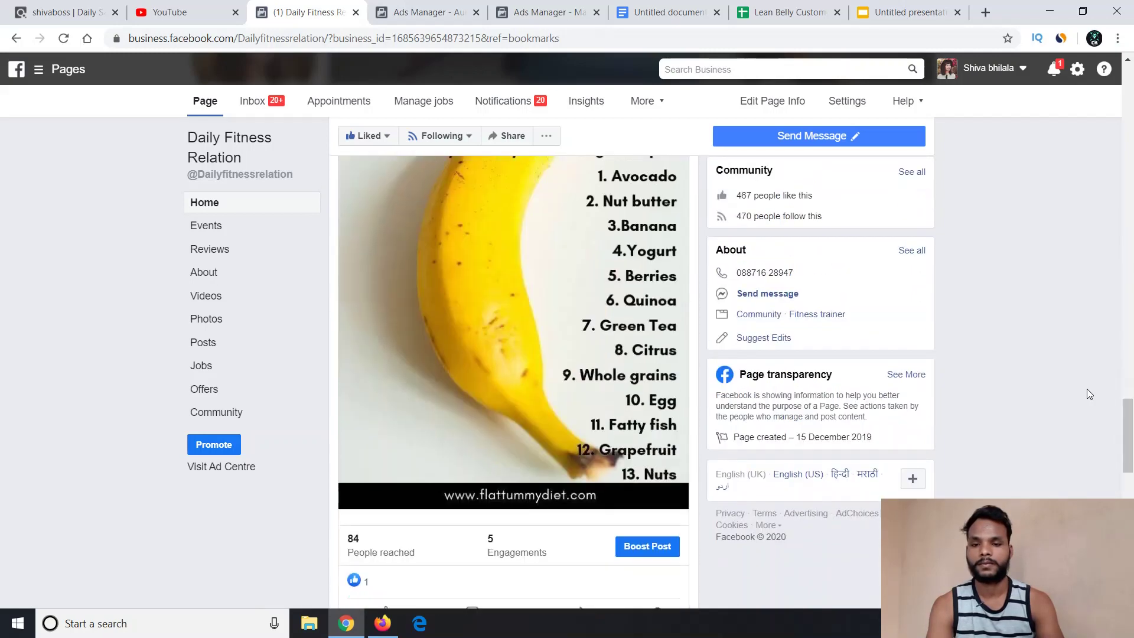
scroll(1086, 389, "up", 2)
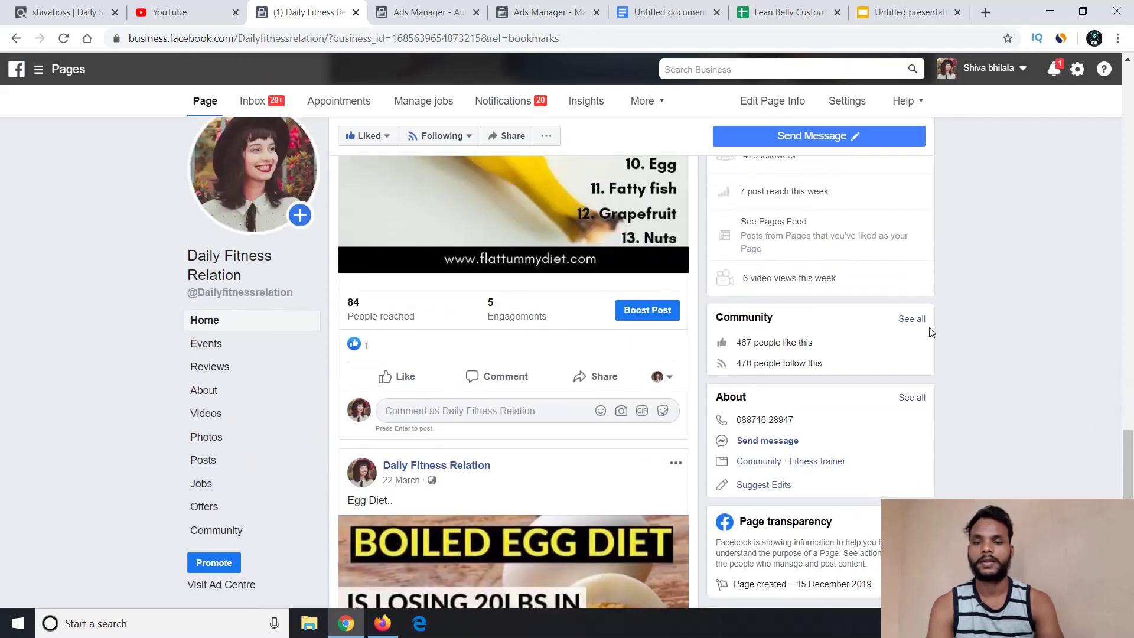
Start boosting the "13 Foods To Lose Belly Fat Fast" post and set its post button to No Button
left_click(648, 313)
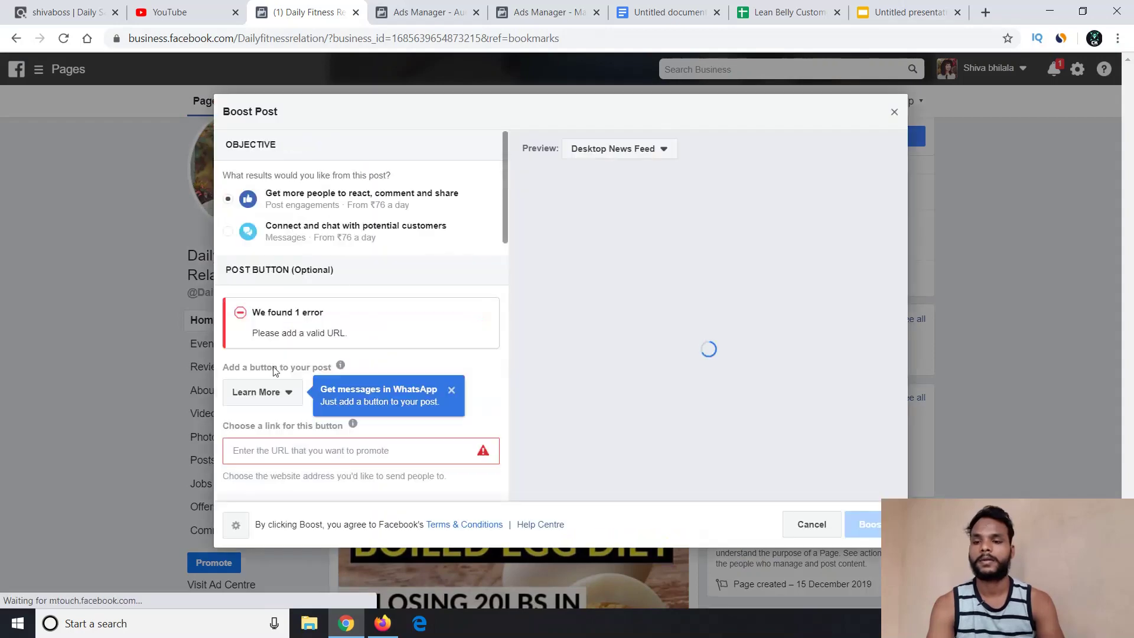
left_click(260, 402)
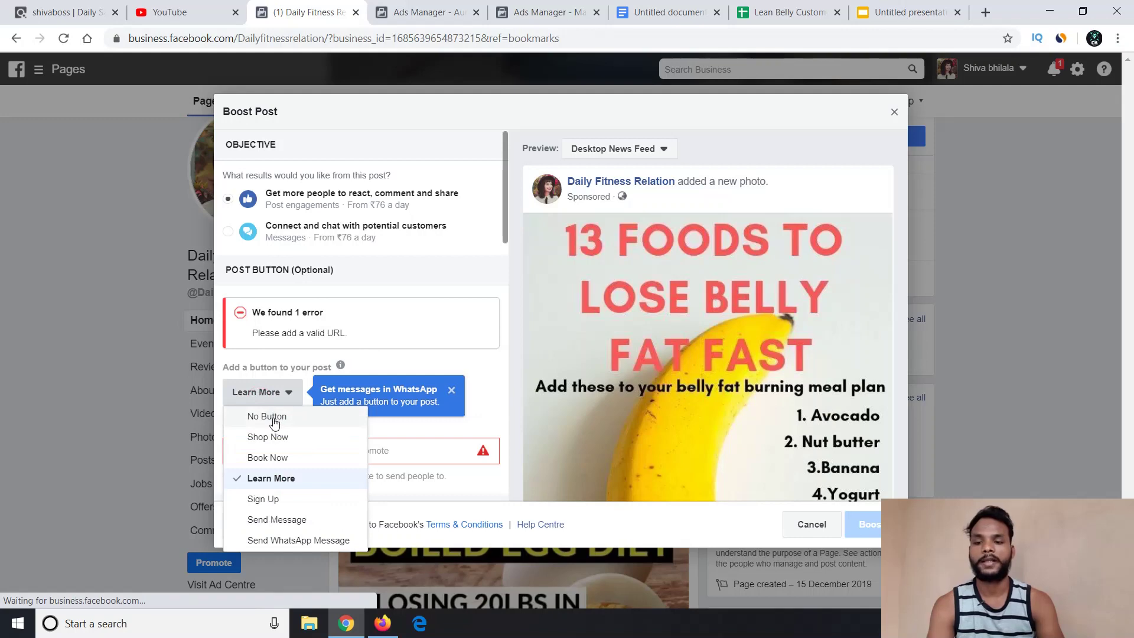
left_click(273, 417)
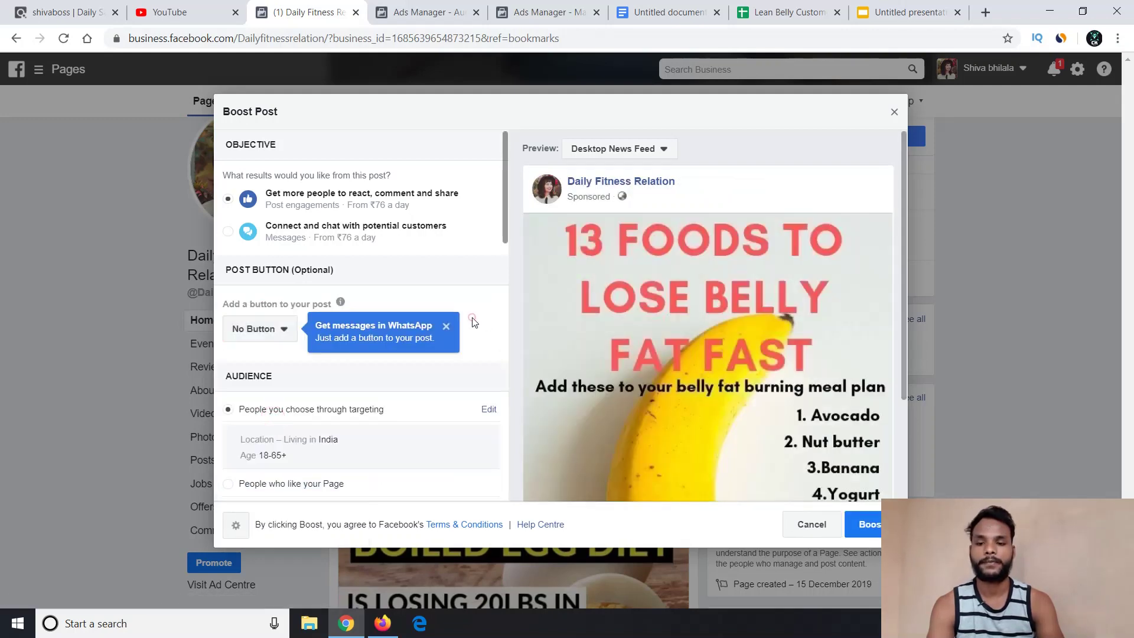
Review the boost's audience options and its editable gender, age, location and detailed targeting settings without changing them
scroll(472, 322, "down", 7)
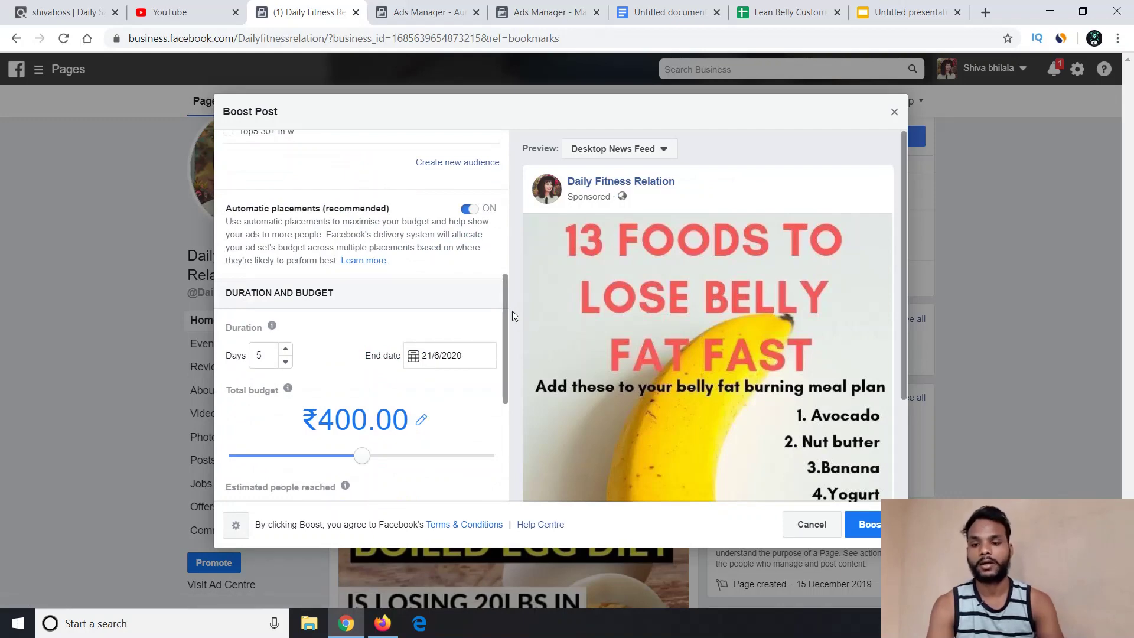
left_click_drag(503, 304, 506, 256)
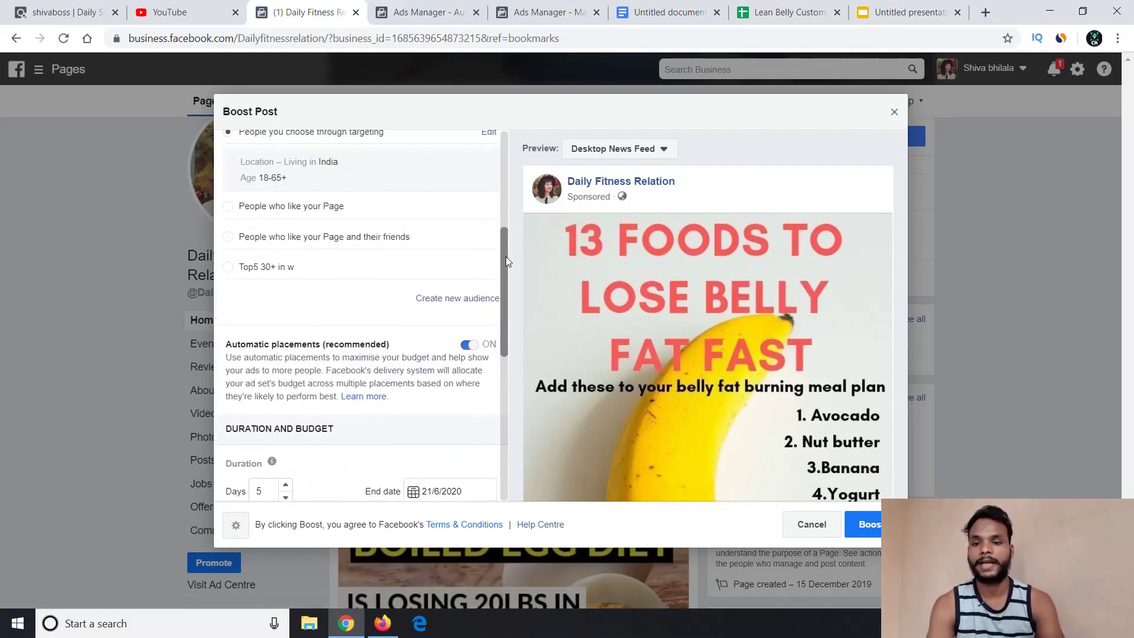
left_click(489, 133)
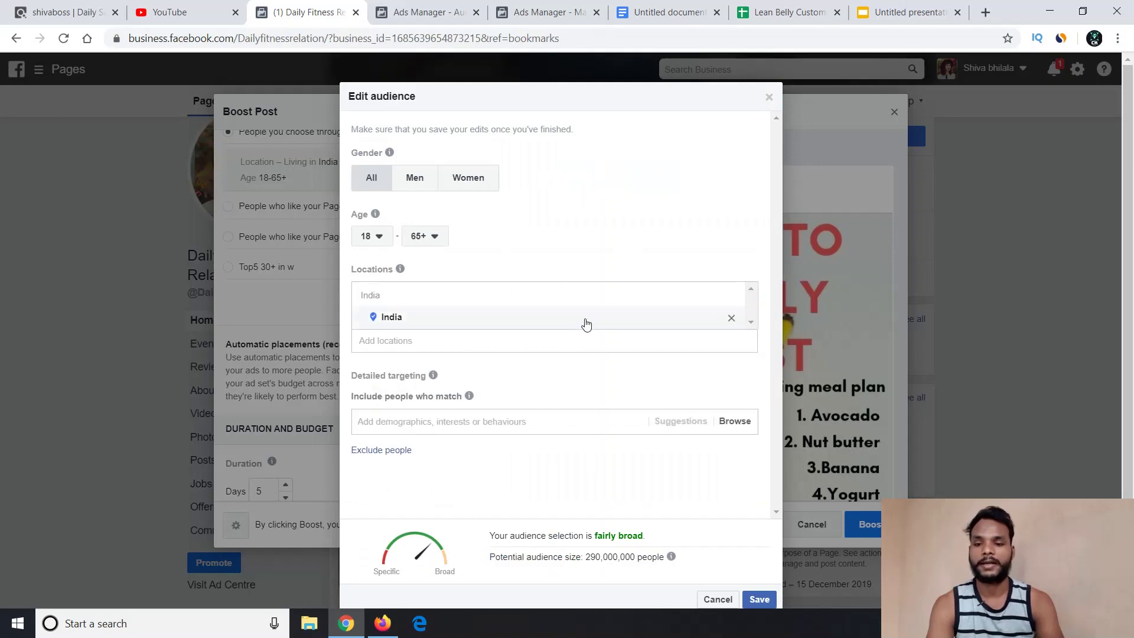
left_click(769, 98)
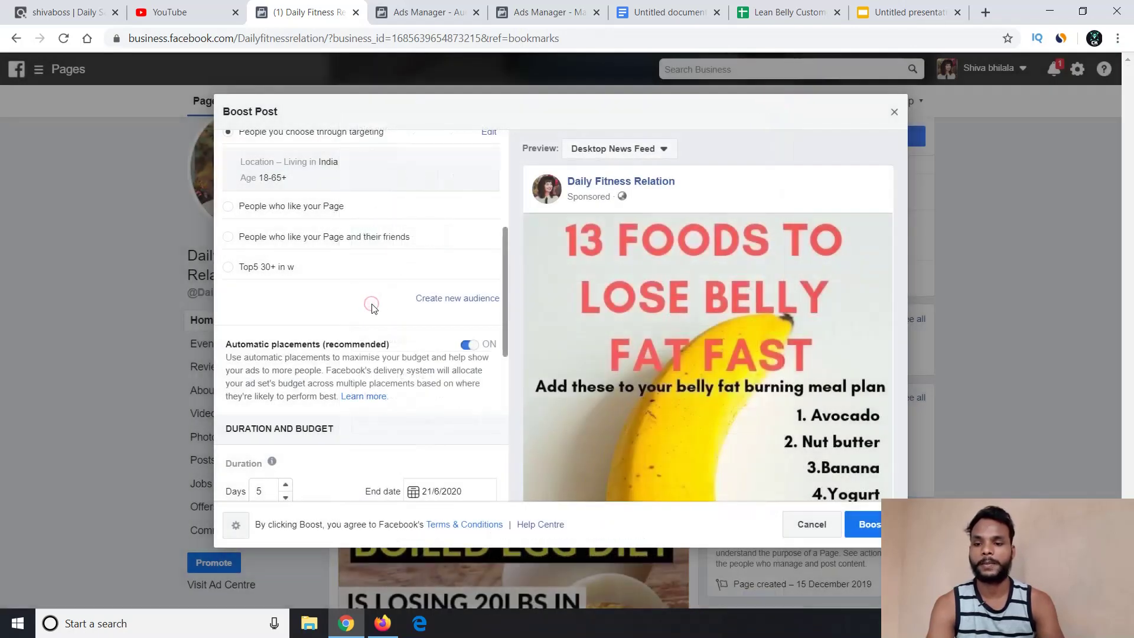
Review the boost's duration, total budget and payment details, including the ad accounts available for payment
scroll(372, 307, "down", 5)
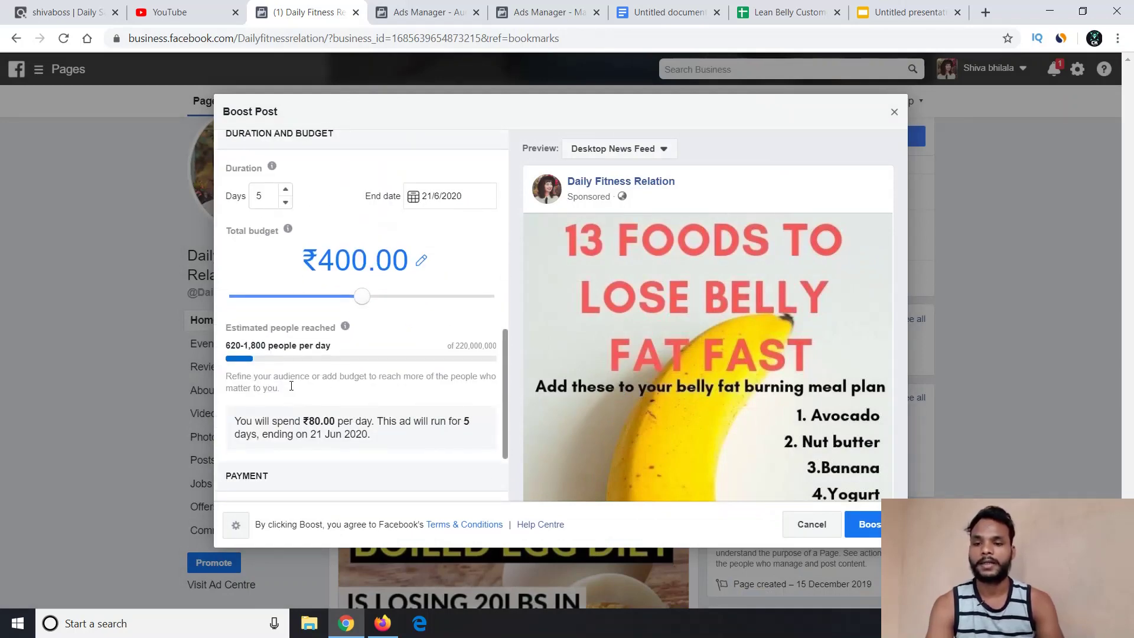
scroll(291, 386, "down", 1)
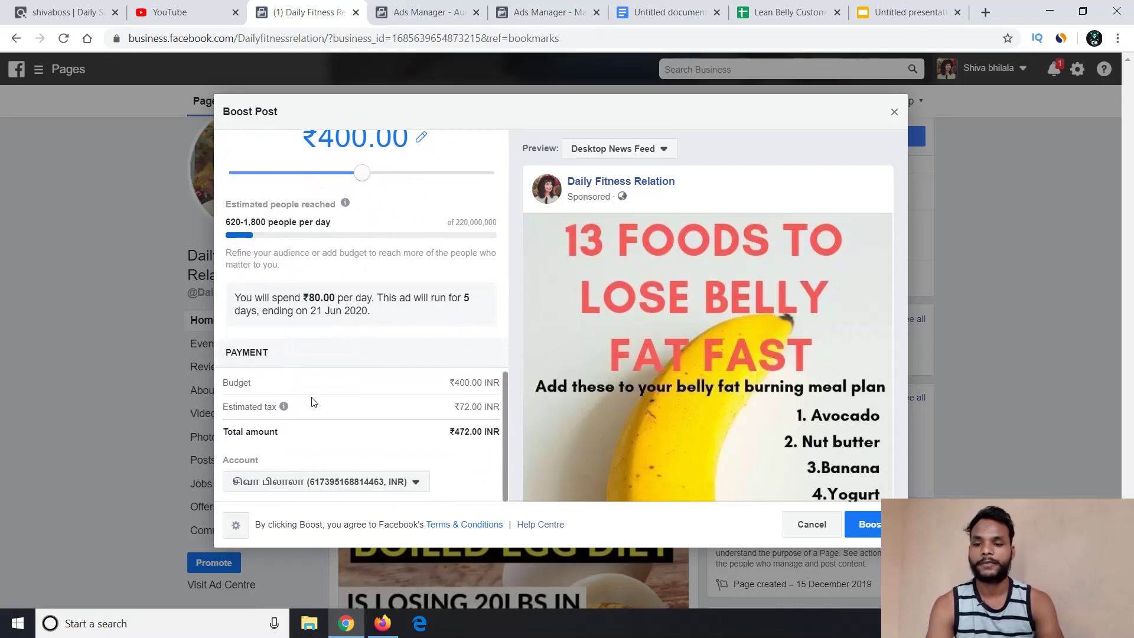
left_click(320, 488)
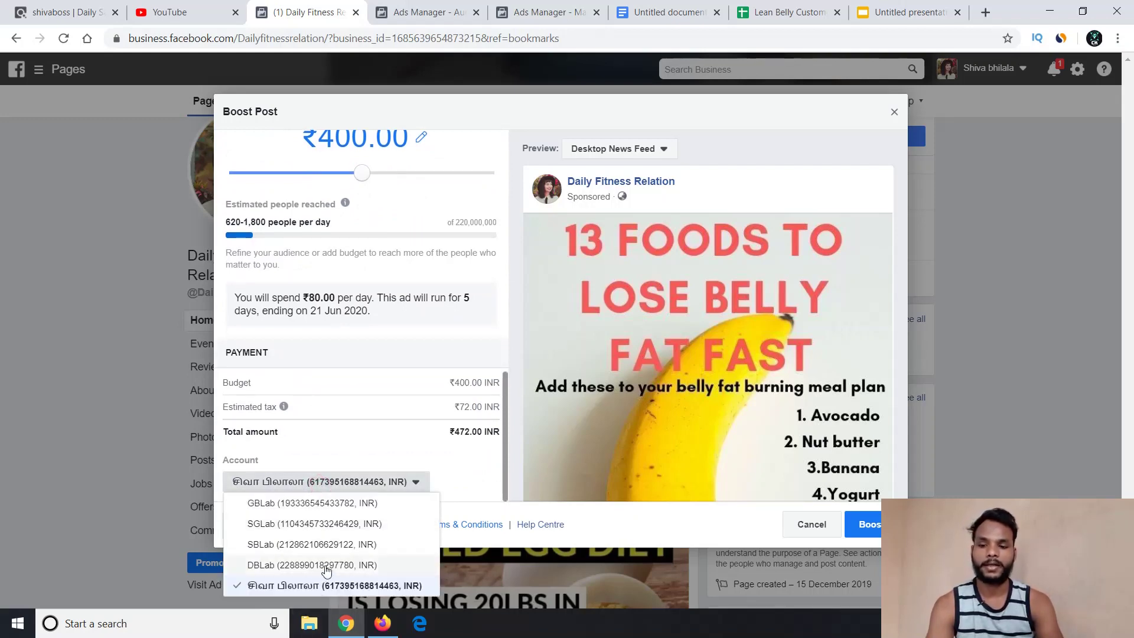
left_click(466, 357)
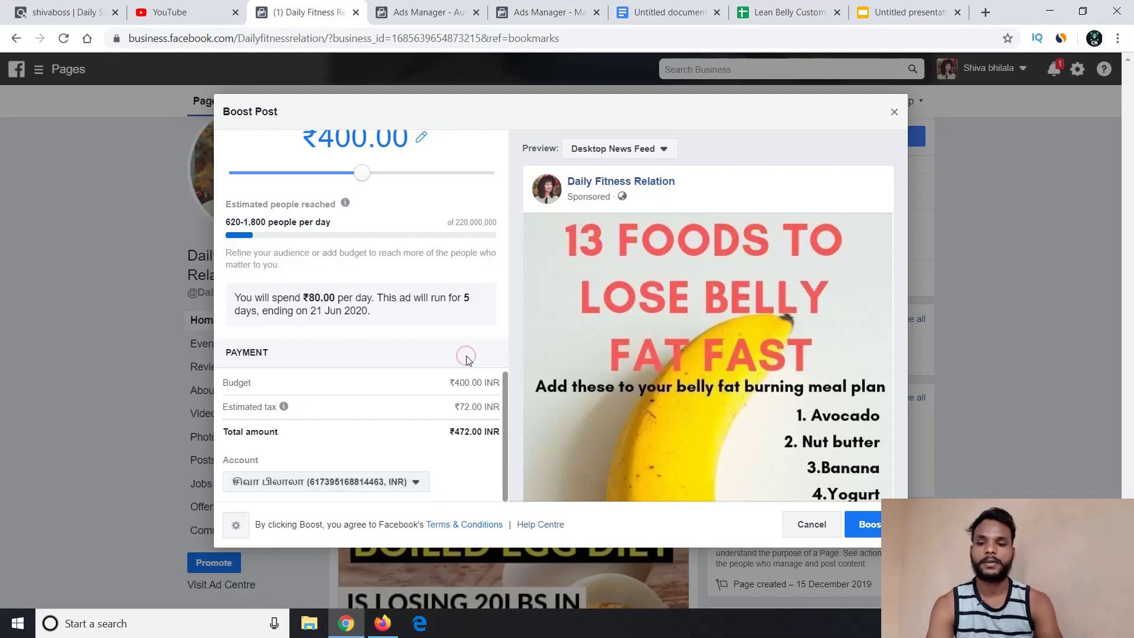
Turn off automatic placements and exclude Instagram from the boost, discarding the ad without saving a draft
scroll(467, 359, "up", 5)
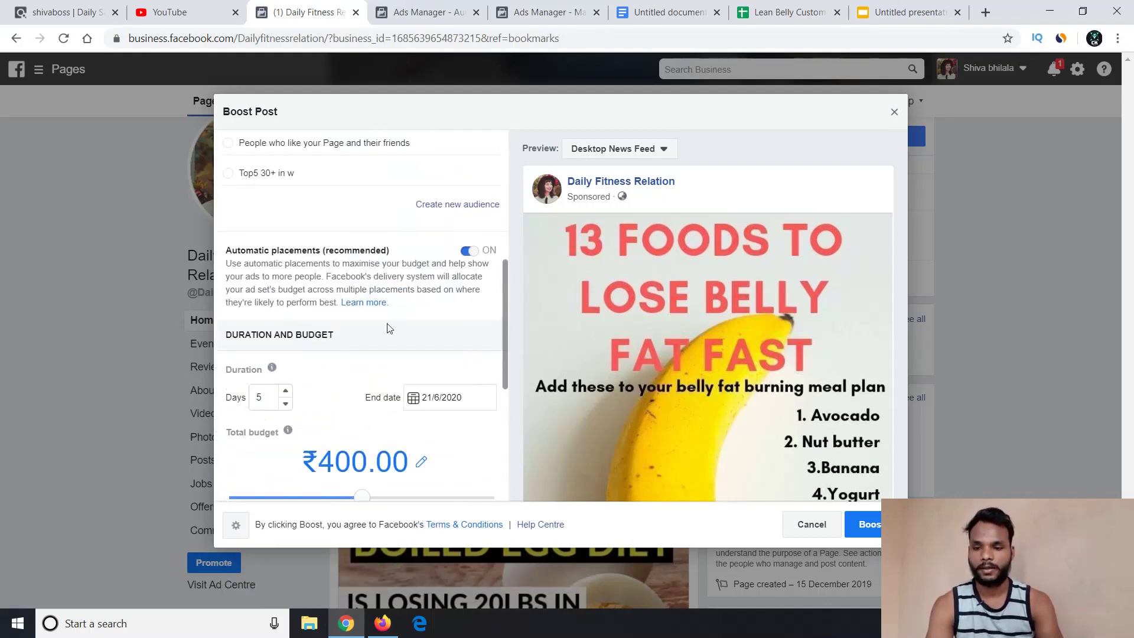
left_click(466, 252)
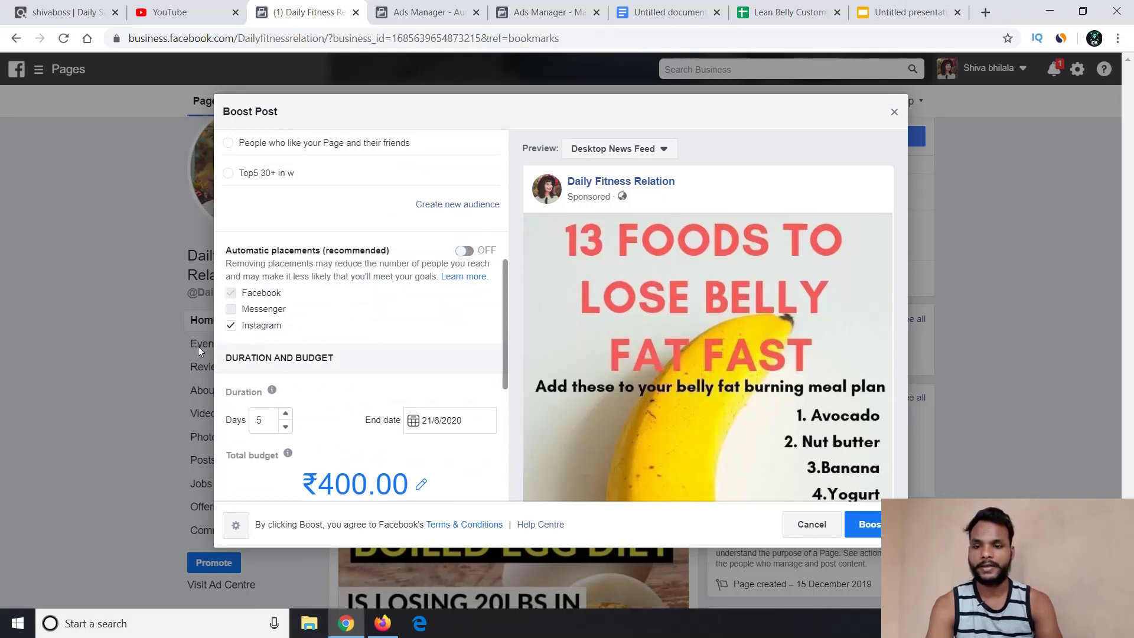
left_click(230, 325)
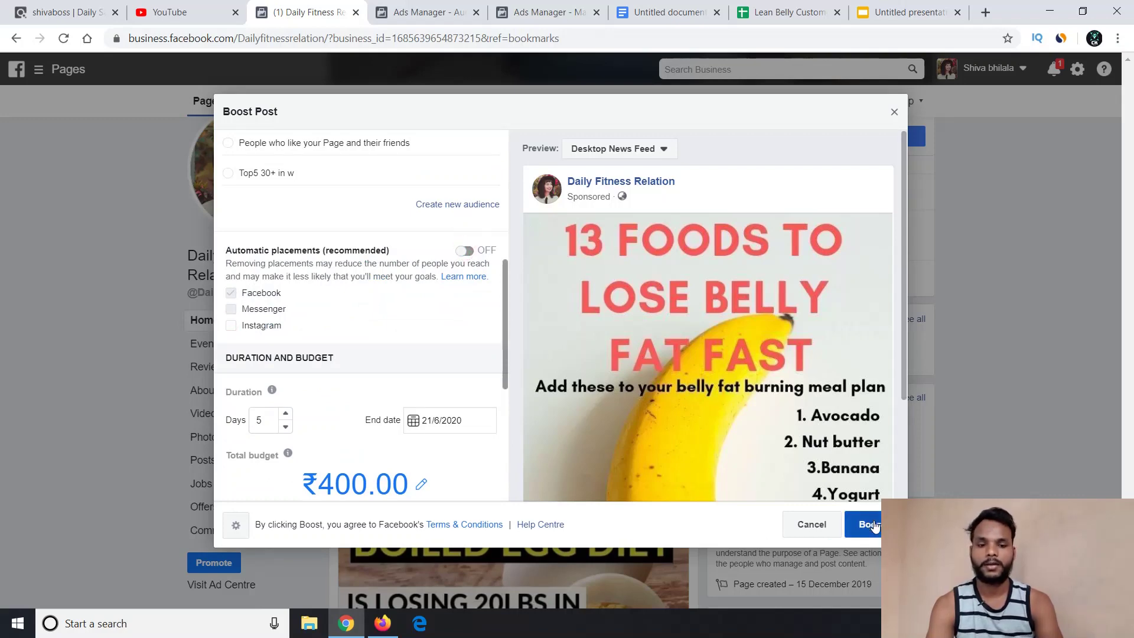
left_click(894, 112)
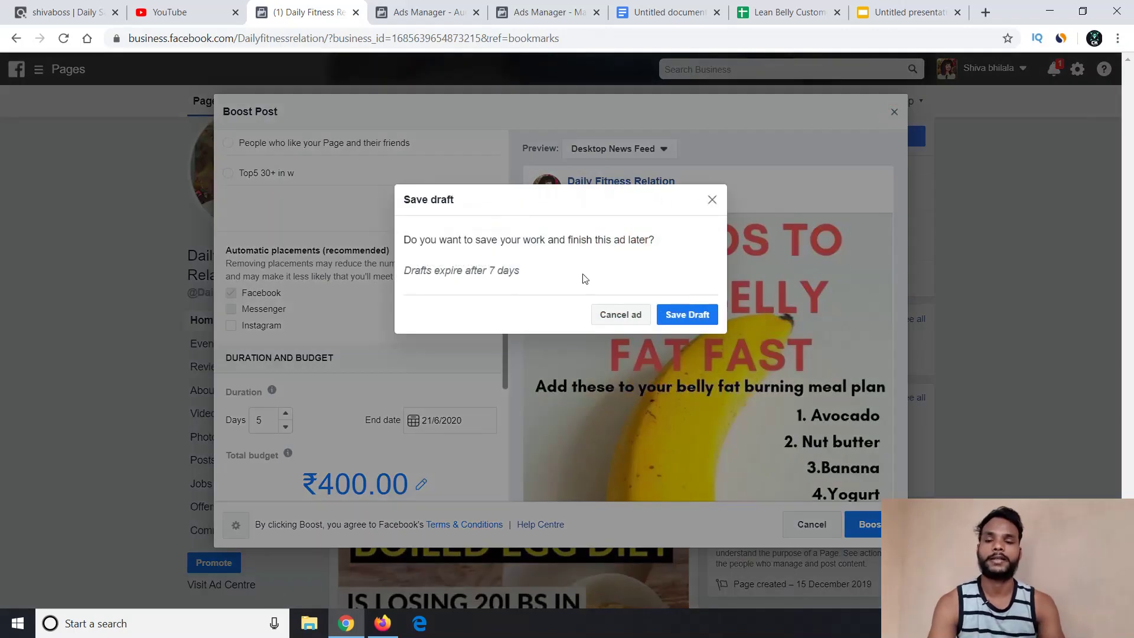
left_click(623, 312)
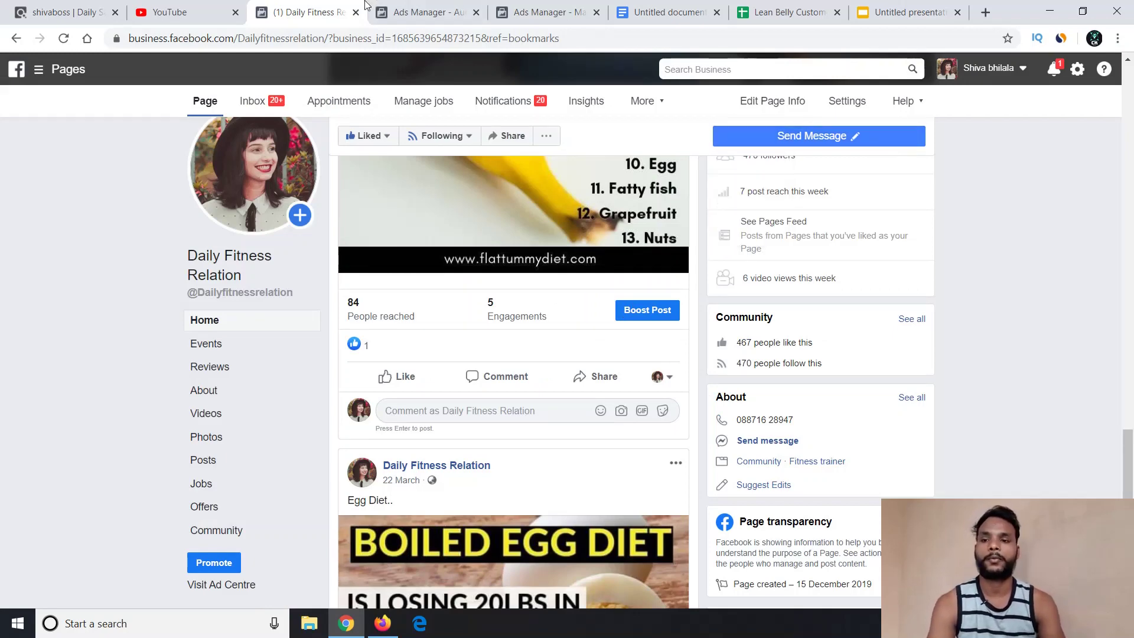
Switch to the open Audience page, go to the Business Manager home and view its role activity summary
left_click(401, 12)
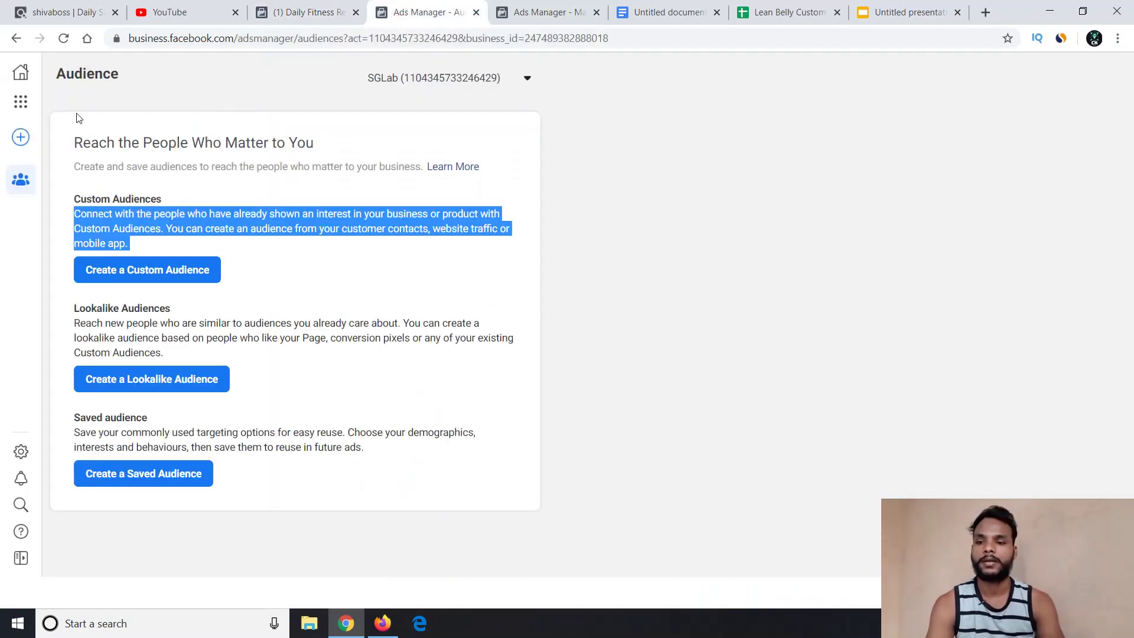
left_click(21, 72)
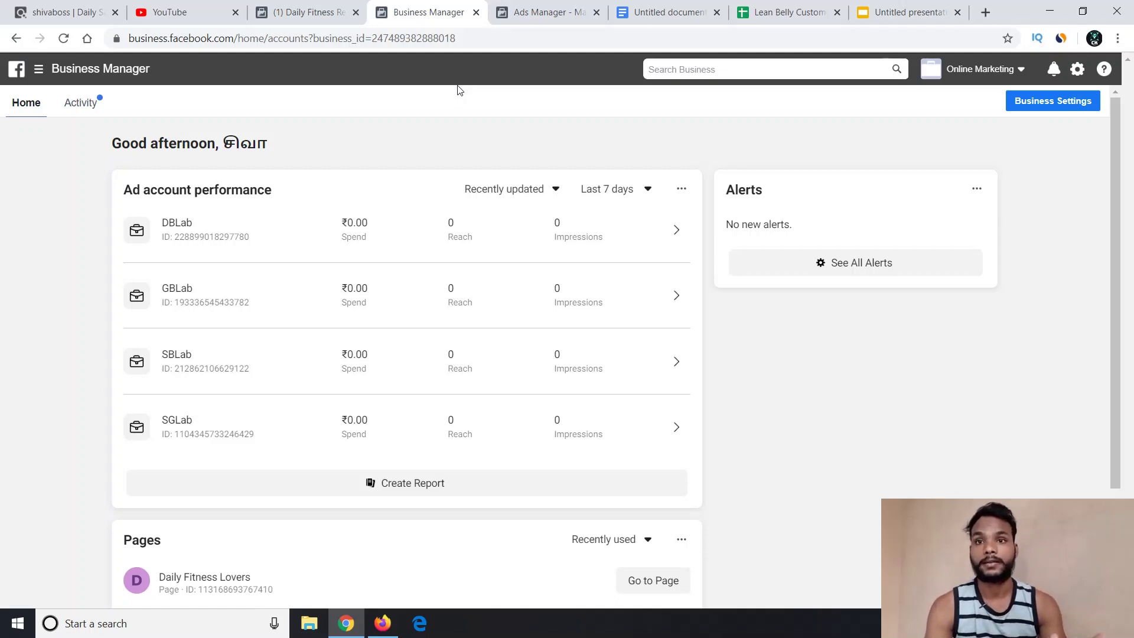
left_click(92, 104)
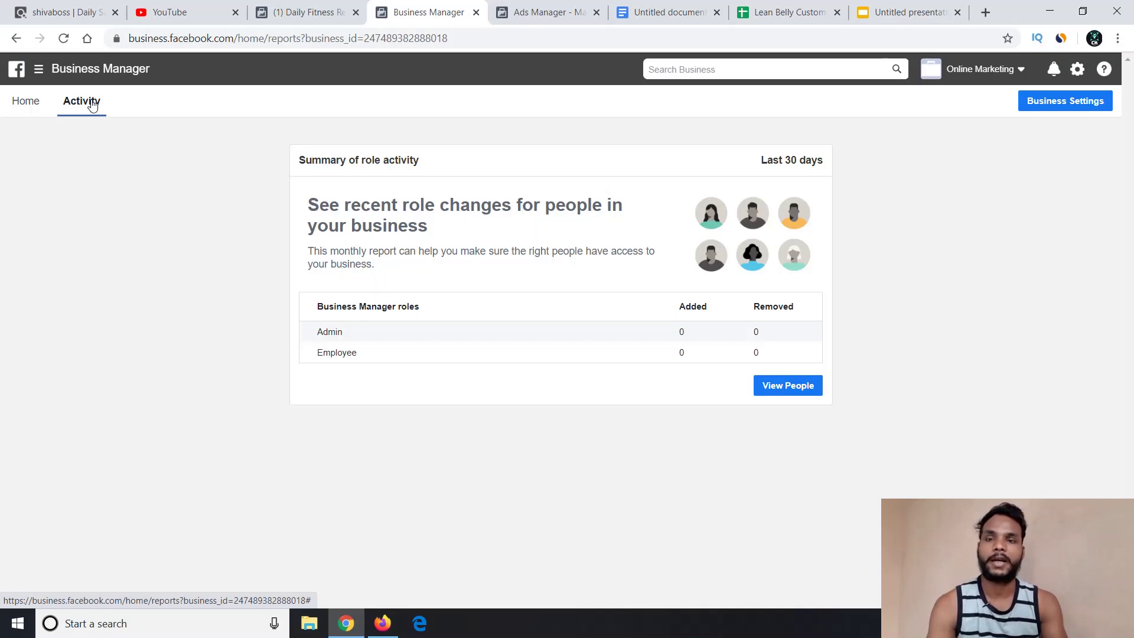
Open Ads Manager from Business Manager and view the SGLab account's campaigns
left_click(39, 68)
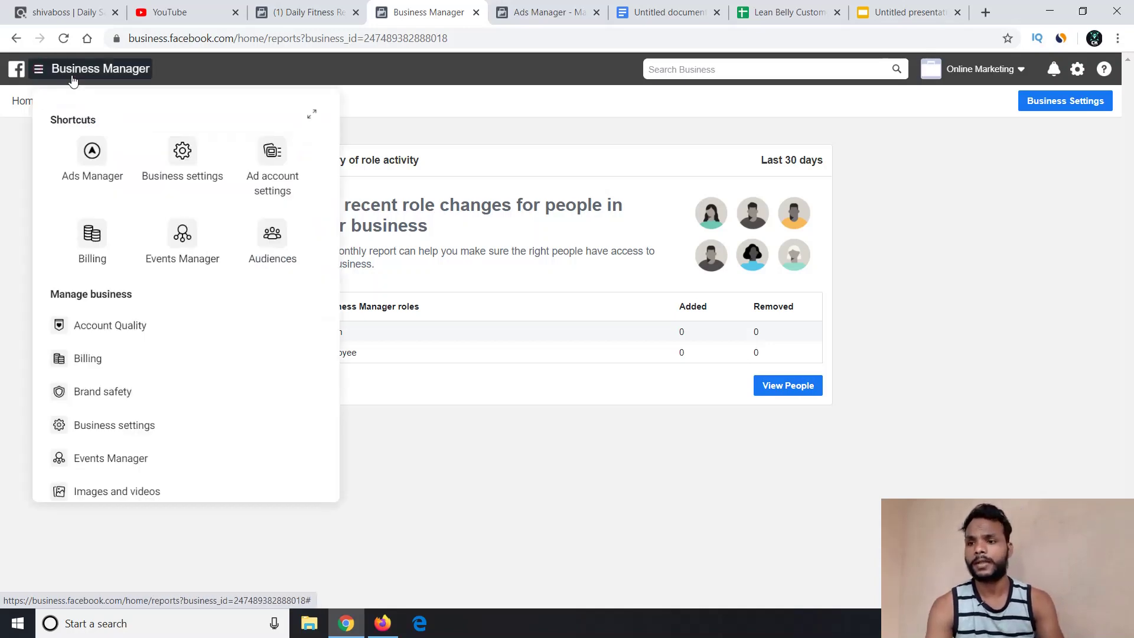
left_click(91, 168)
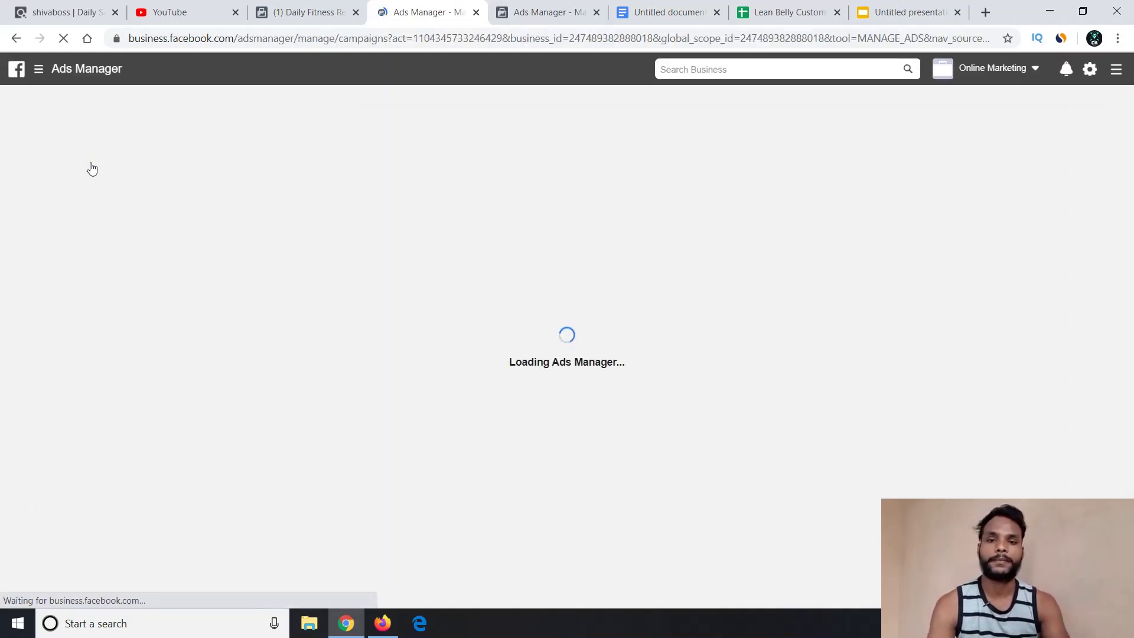
left_click(515, 13)
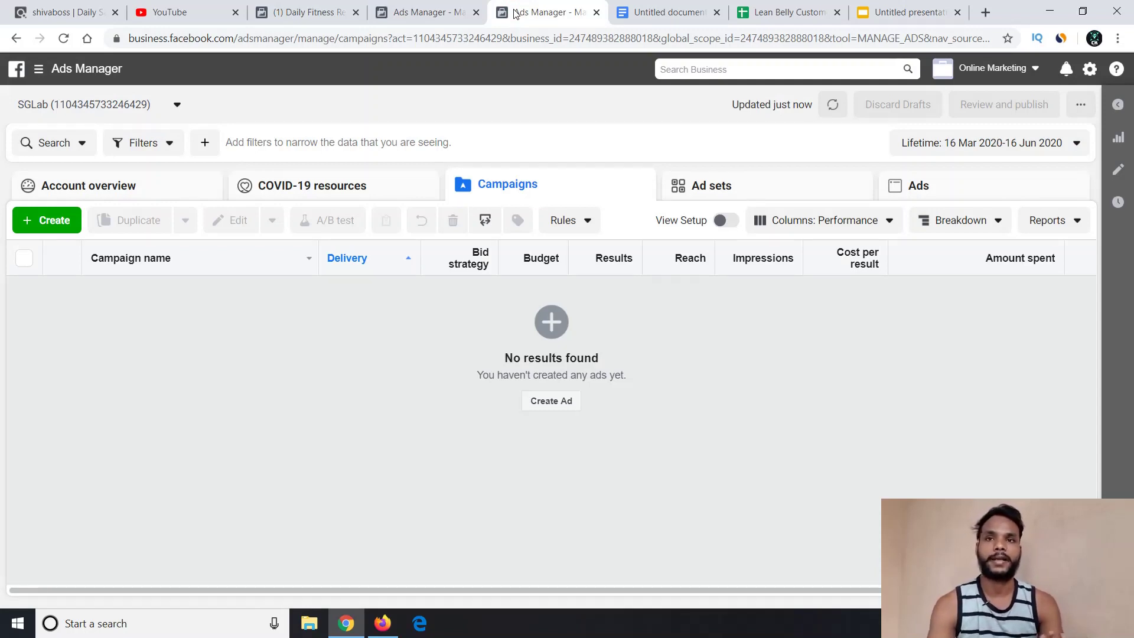
left_click(399, 13)
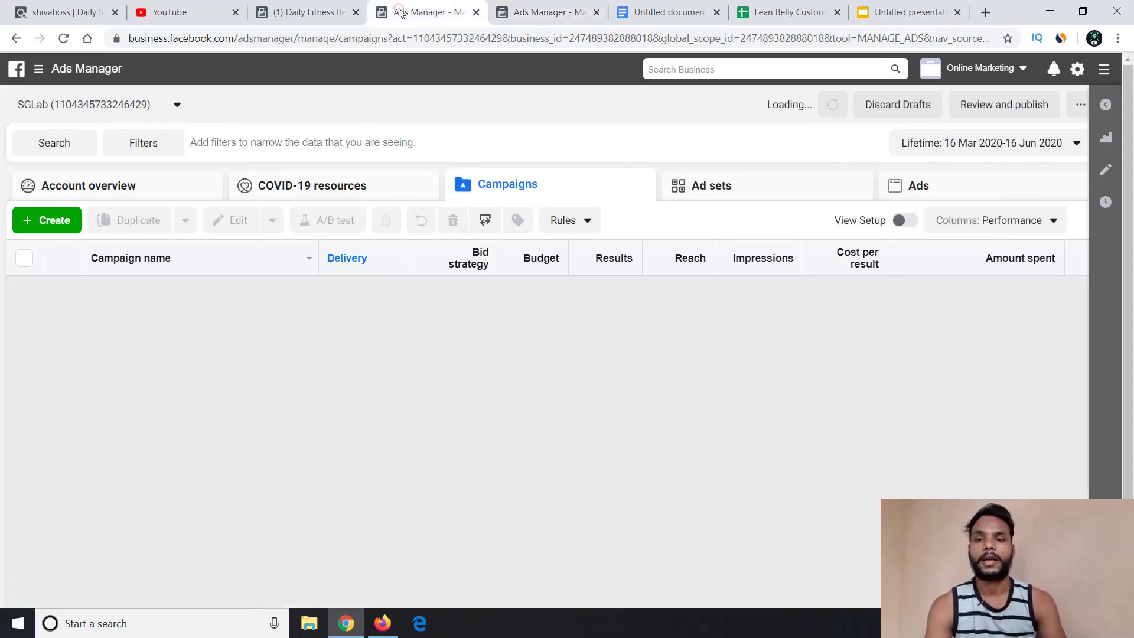